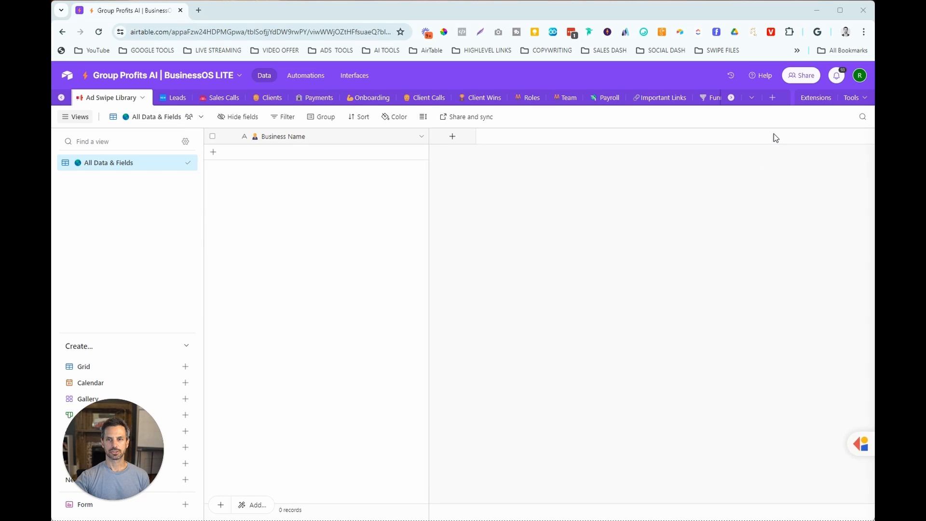
{"action": "left_click", "coordinate": [773, 99]}
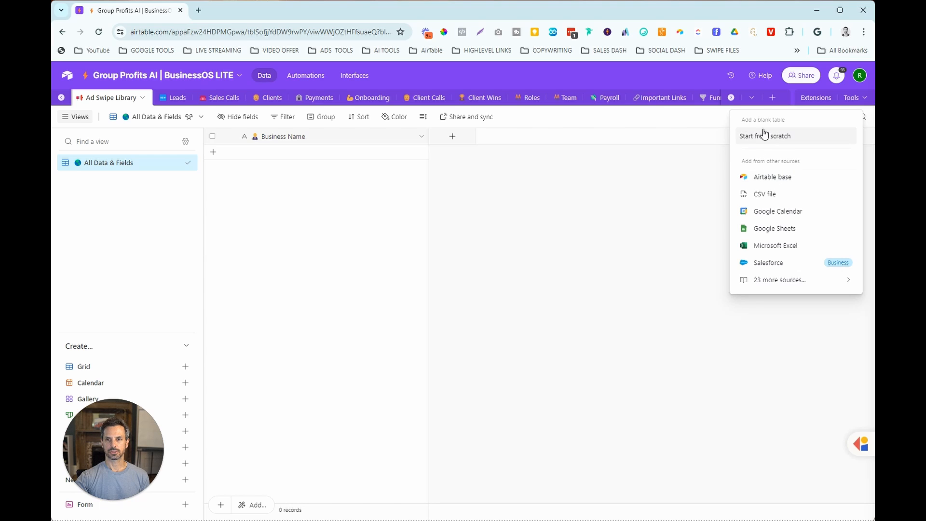
{"action": "left_click", "coordinate": [646, 186]}
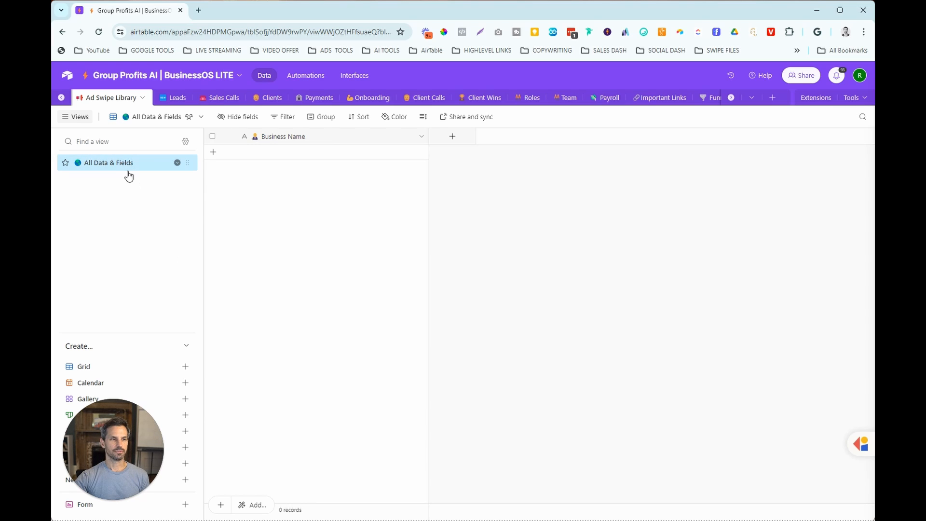
{"action": "mouse_move", "coordinate": [142, 172]}
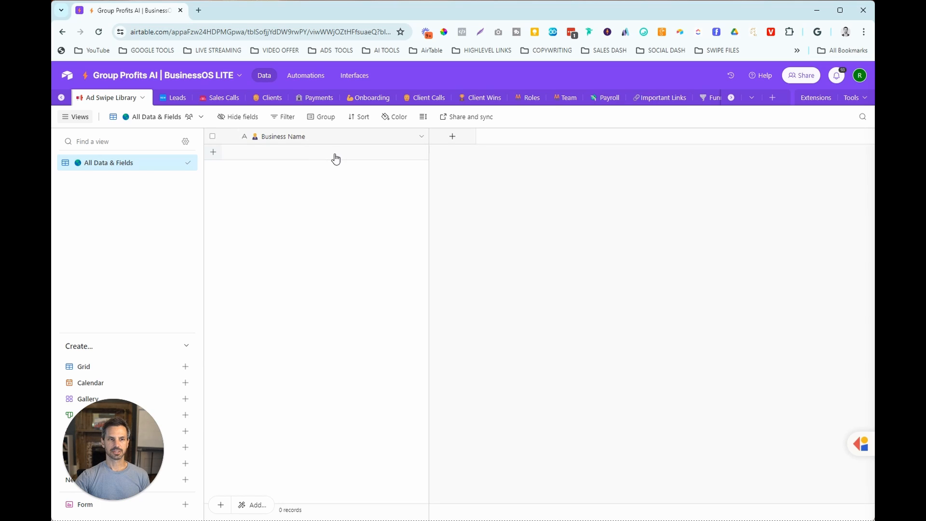
- Check the settings of the Business Name primary field, leaving them as they are
{"action": "left_click", "coordinate": [420, 138]}
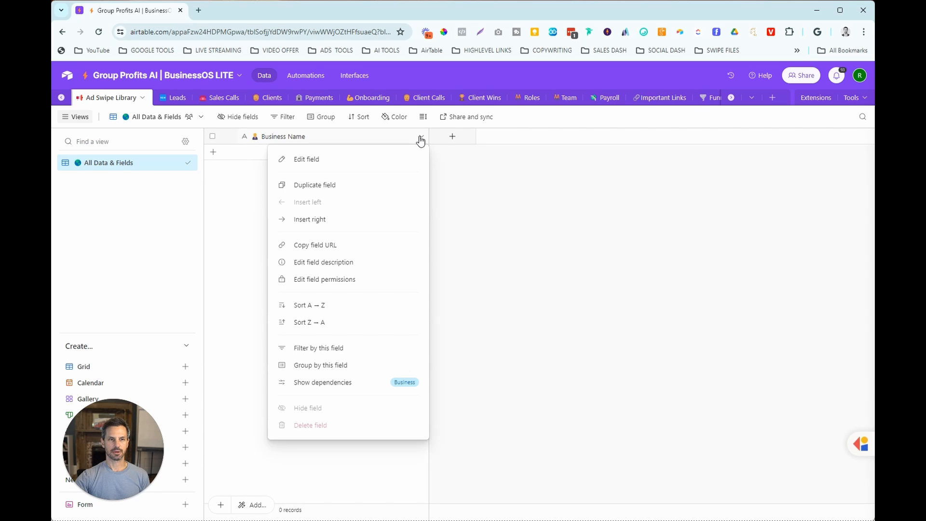
{"action": "left_click", "coordinate": [315, 162]}
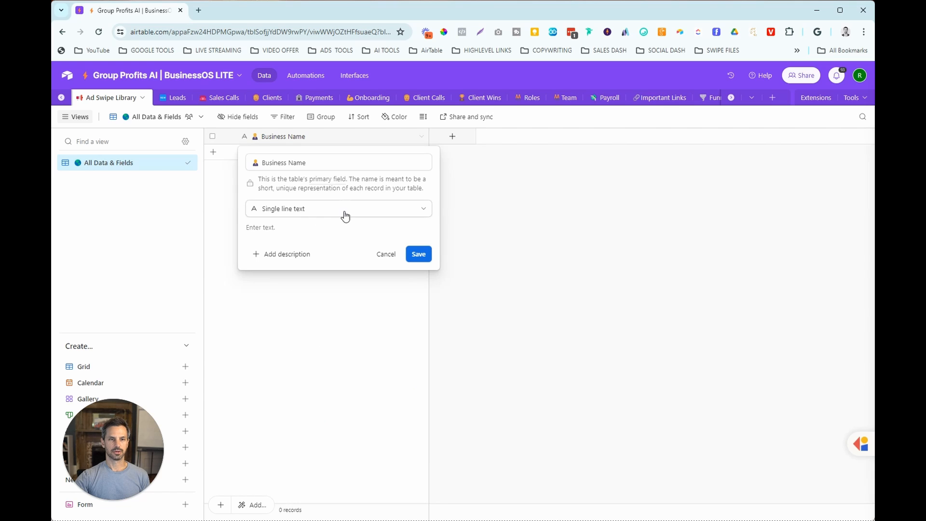
{"action": "left_click", "coordinate": [387, 256]}
- Add a single line text field named Headline to the Ad Swipe Library table
{"action": "left_click", "coordinate": [452, 137]}
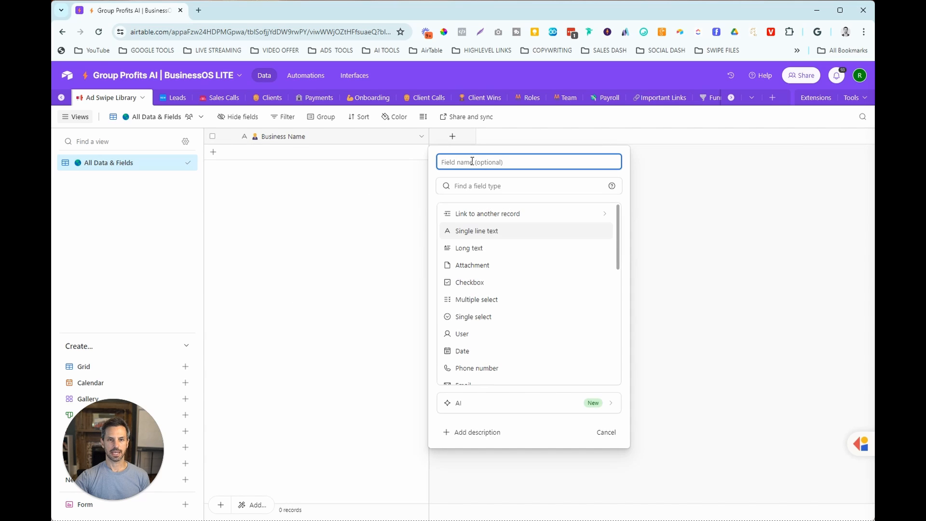
{"action": "type", "text": "Headline"}
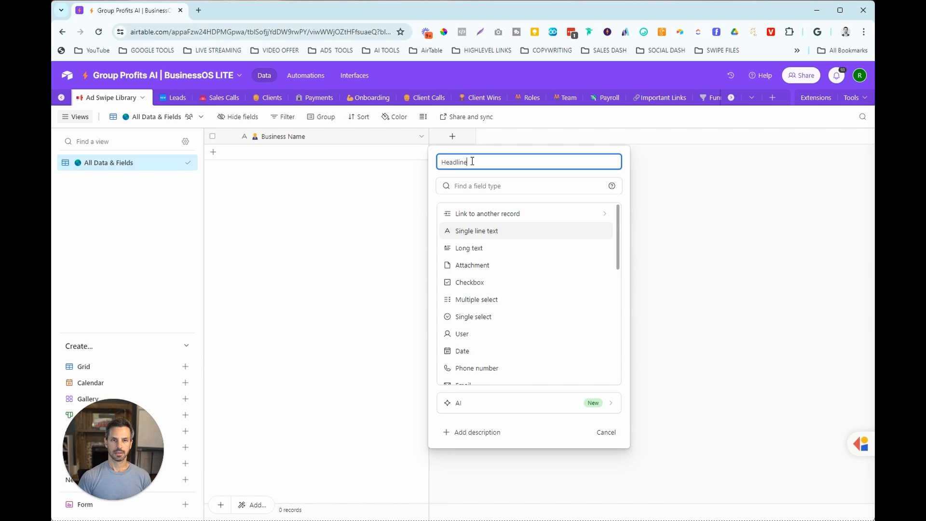
{"action": "left_click", "coordinate": [479, 231]}
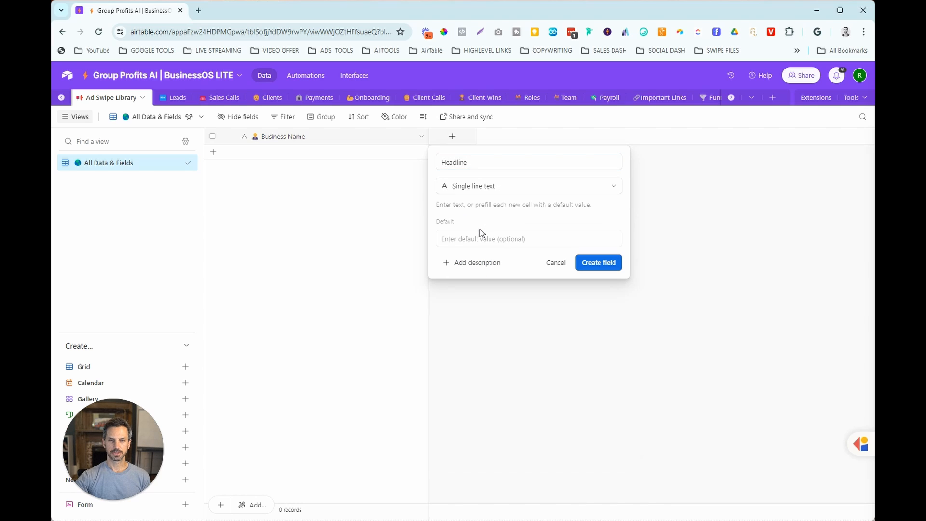
{"action": "left_click", "coordinate": [592, 266]}
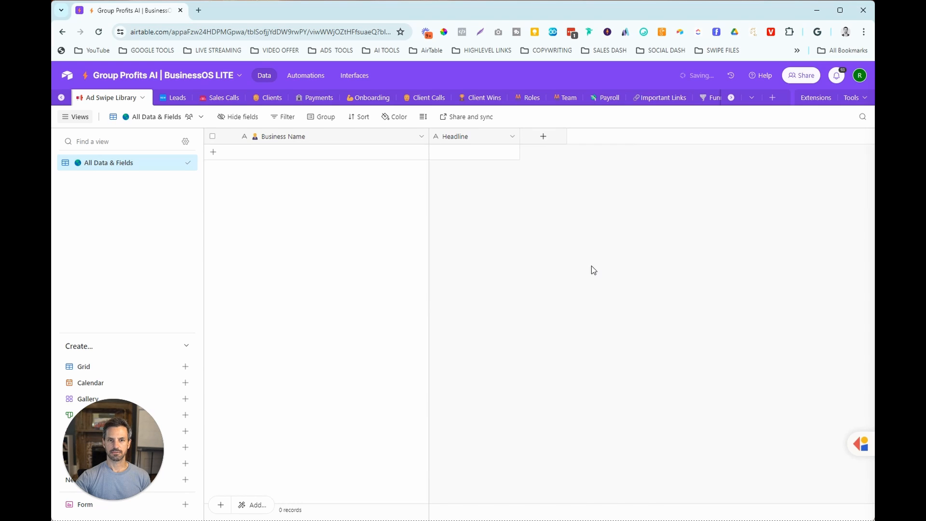
- Add a long text field named Description with rich text formatting enabled
{"action": "left_click", "coordinate": [544, 137]}
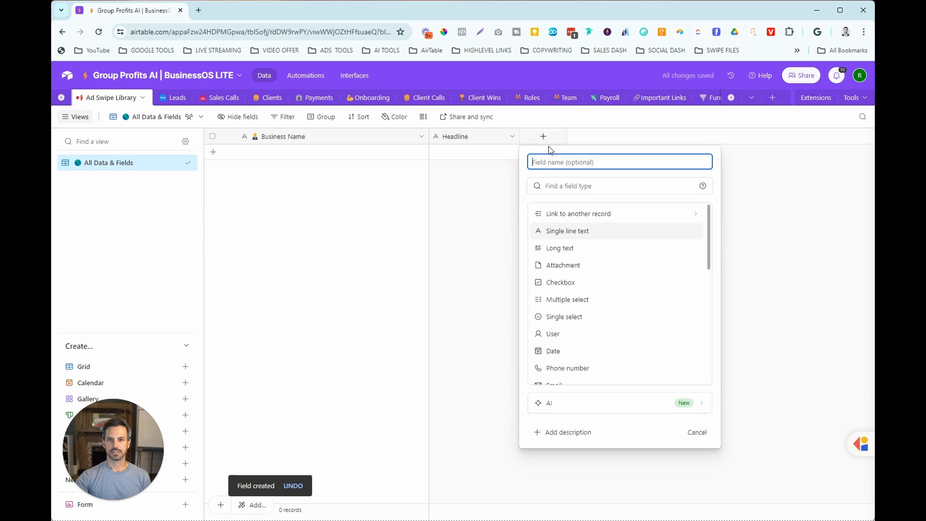
{"action": "left_click", "coordinate": [575, 249]}
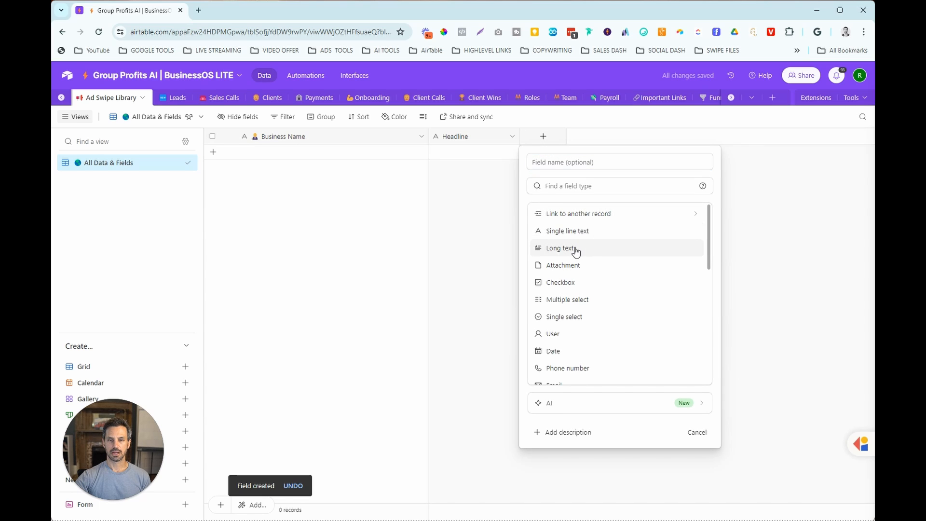
{"action": "left_click", "coordinate": [585, 164]}
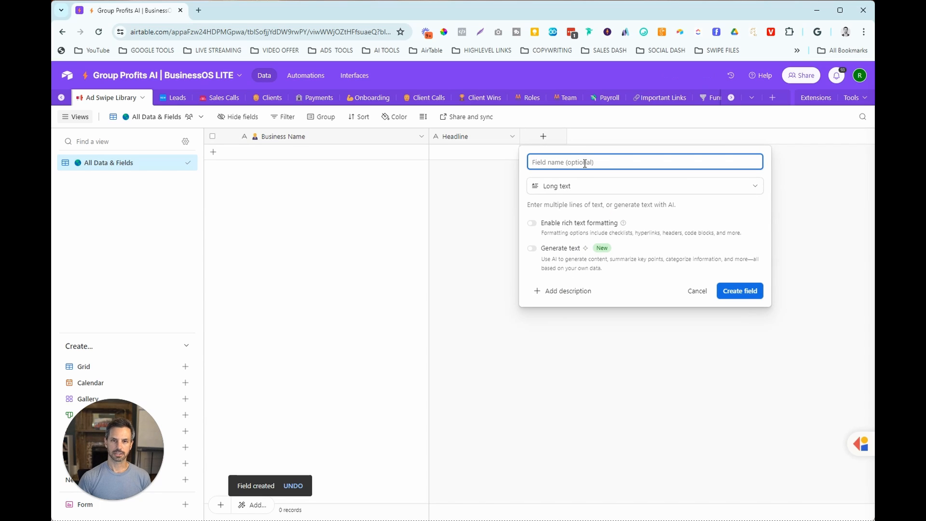
{"action": "type", "text": "Description"}
{"action": "left_click", "coordinate": [538, 226]}
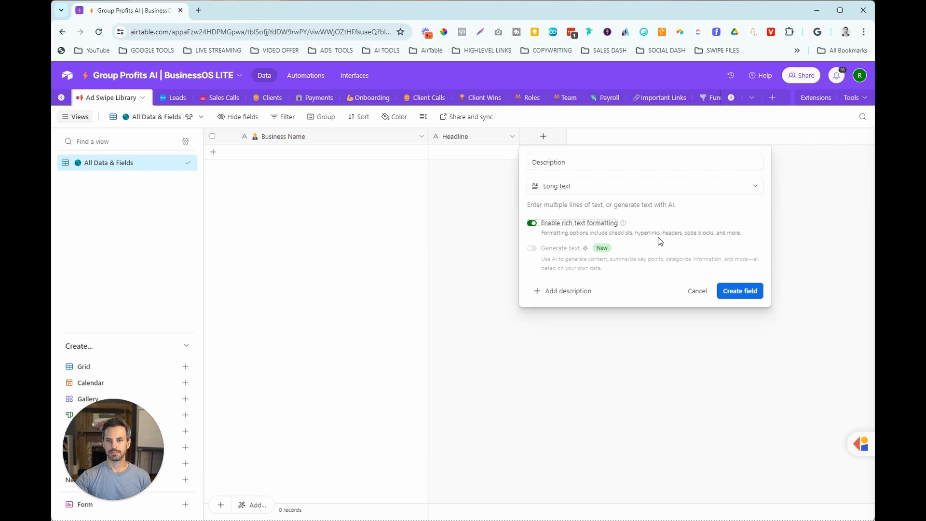
{"action": "left_click", "coordinate": [741, 294]}
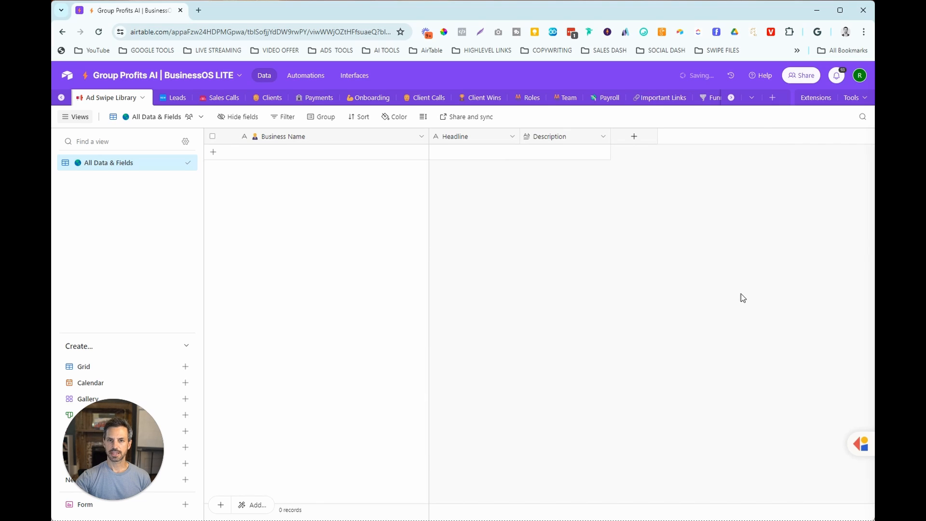
- Add an attachment field named Image after the Description field
{"action": "left_click", "coordinate": [634, 139]}
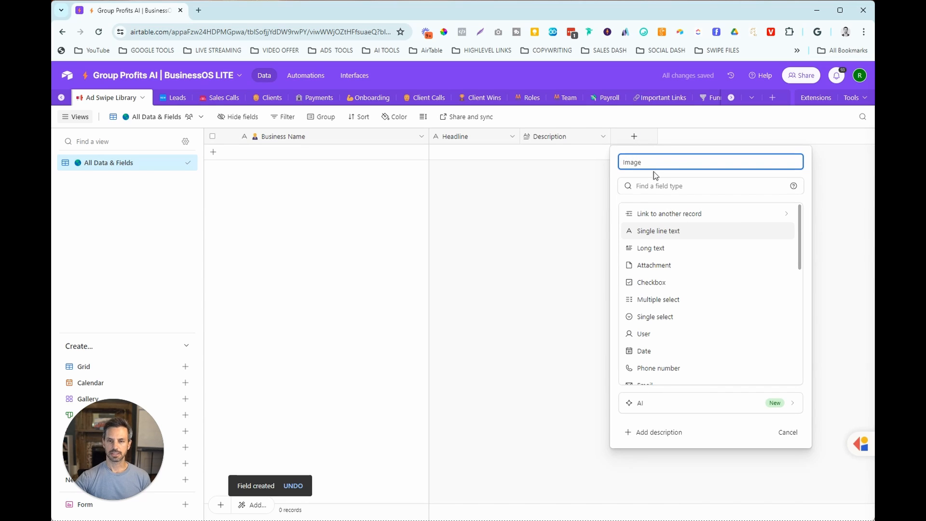
{"action": "left_click", "coordinate": [675, 266]}
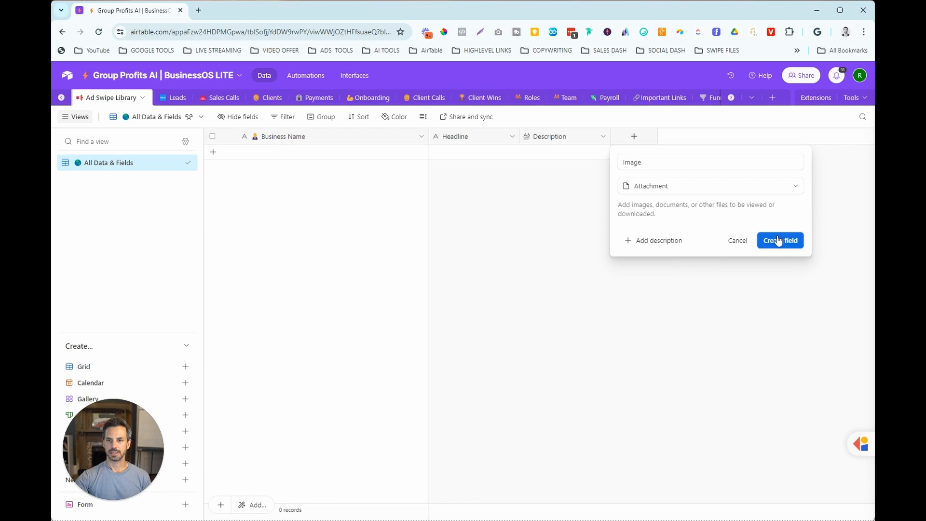
{"action": "left_click", "coordinate": [768, 241]}
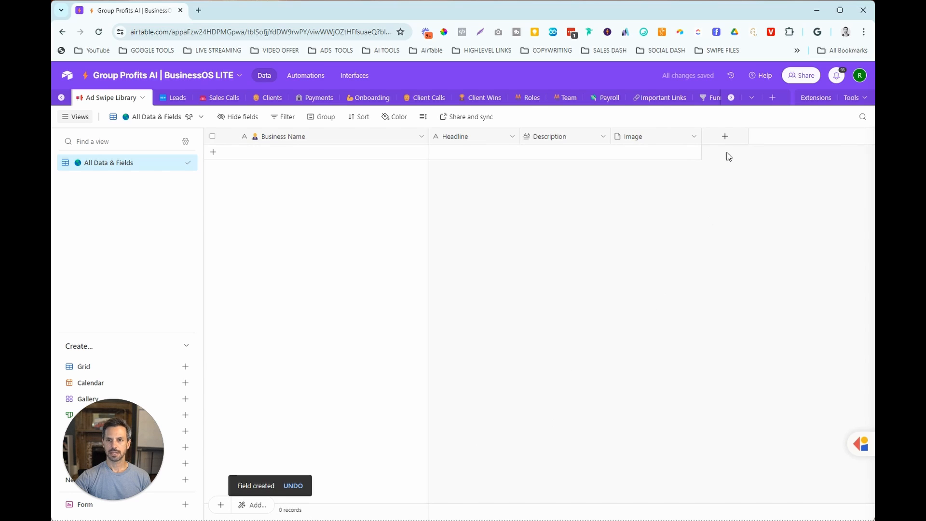
- Create a single select field named Ad Type with Lead Ad as the first option, plus a second ad type option
{"action": "left_click", "coordinate": [726, 137]}
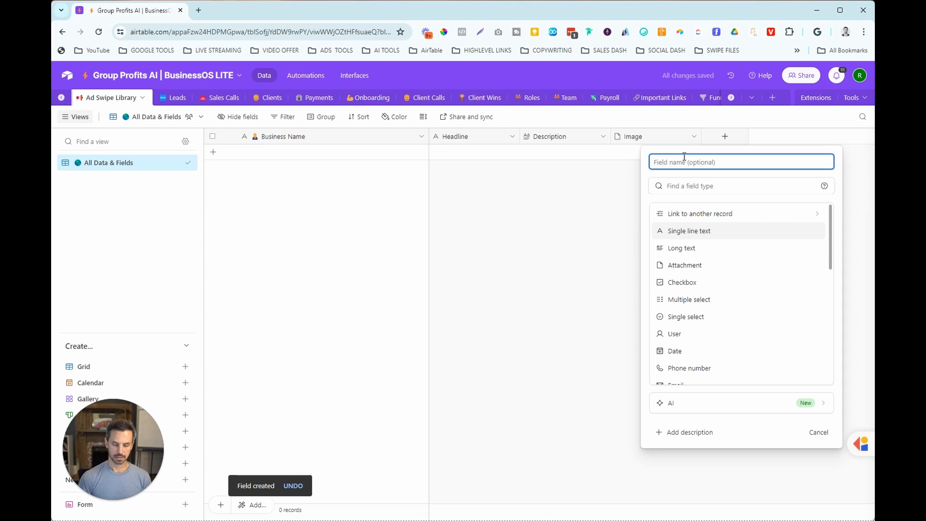
{"action": "type", "text": "Ad"}
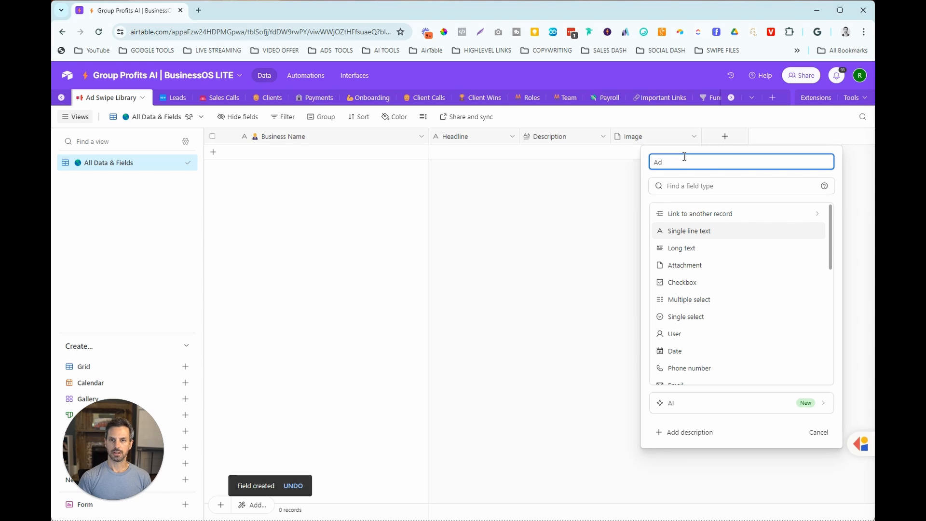
{"action": "type", "text": " tyeyep"}
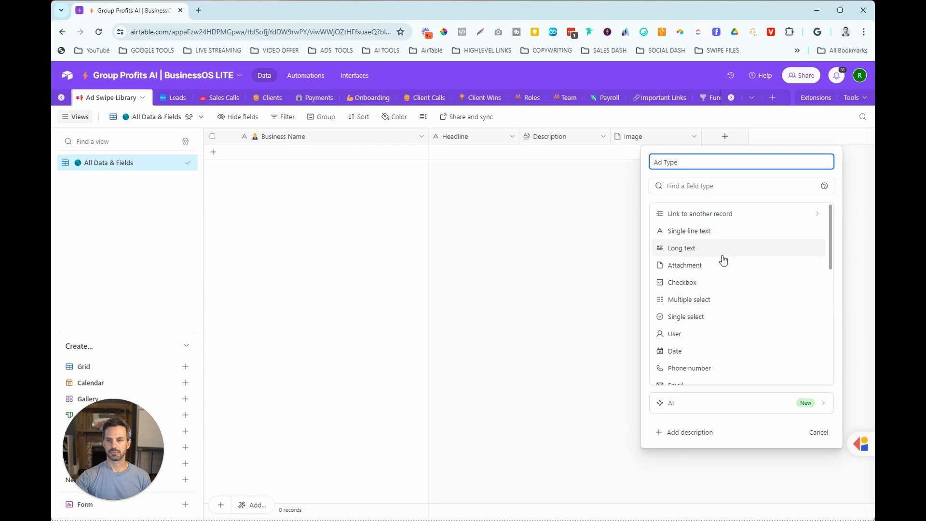
{"action": "left_click", "coordinate": [705, 316]}
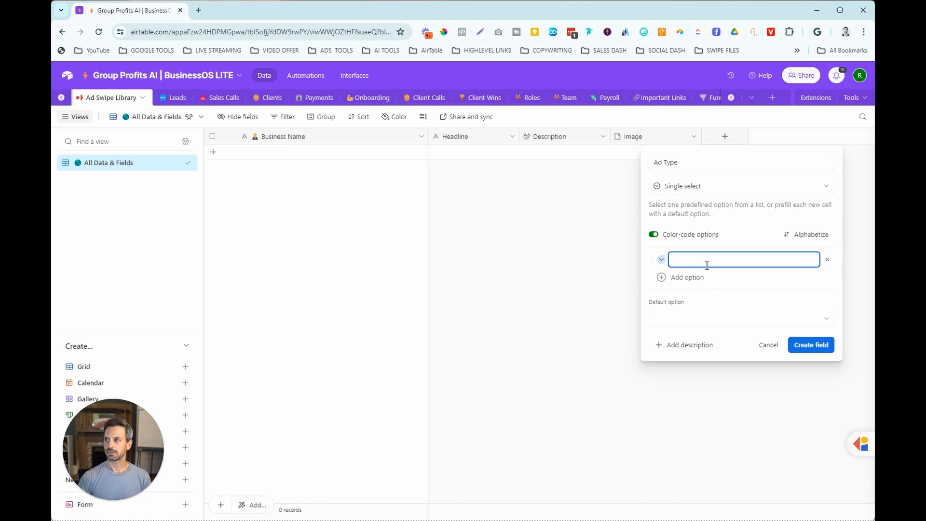
{"action": "type", "text": "Lead Ad"}
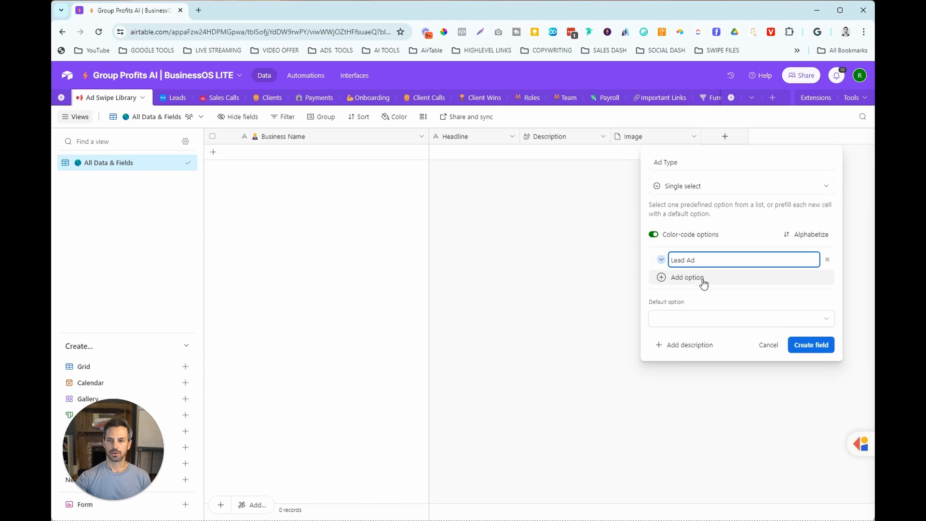
{"action": "key", "text": "Return"}
{"action": "type", "text": "Sa"}
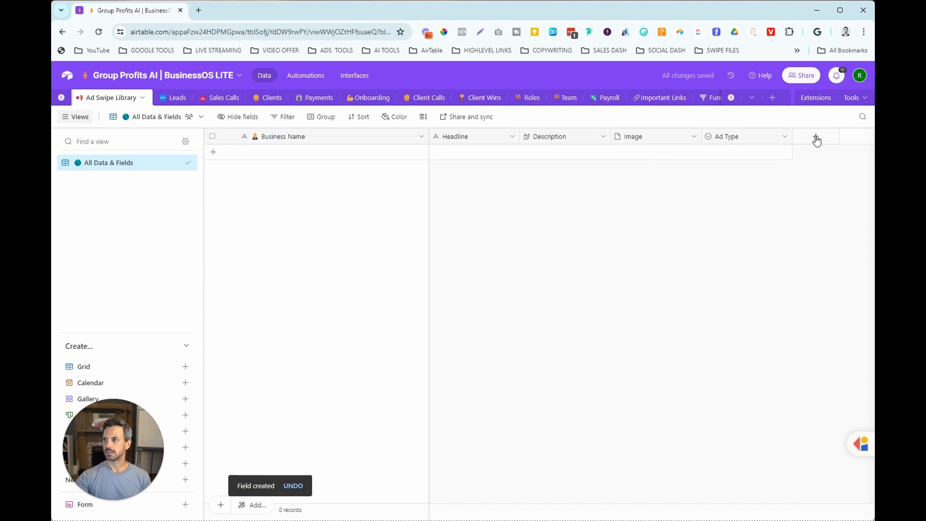
- Create a single select field named Format with the options Image and Video
{"action": "left_click", "coordinate": [817, 140]}
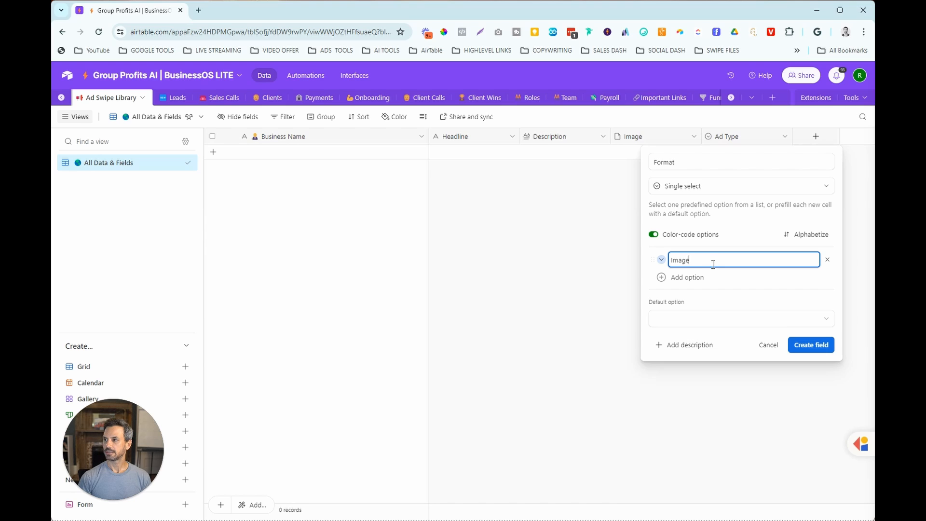
{"action": "key", "text": "Return"}
{"action": "type", "text": "Video"}
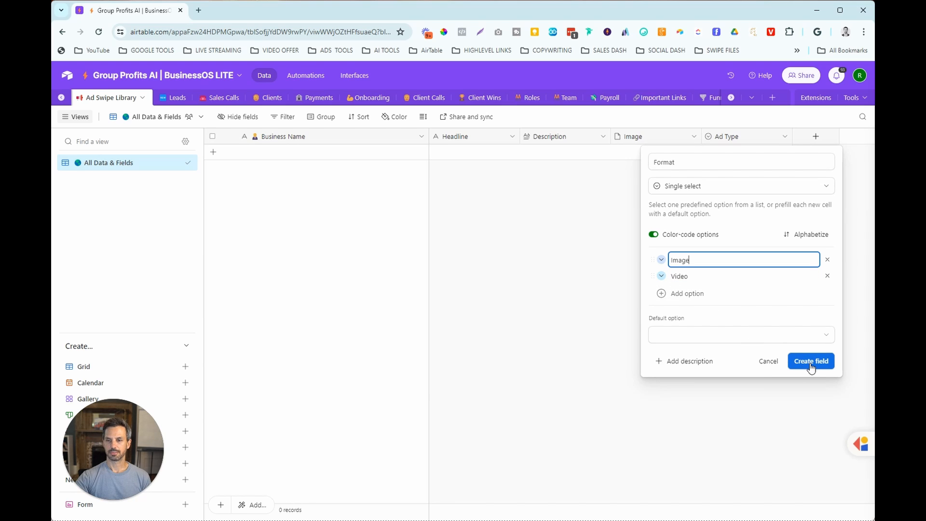
{"action": "left_click", "coordinate": [811, 363]}
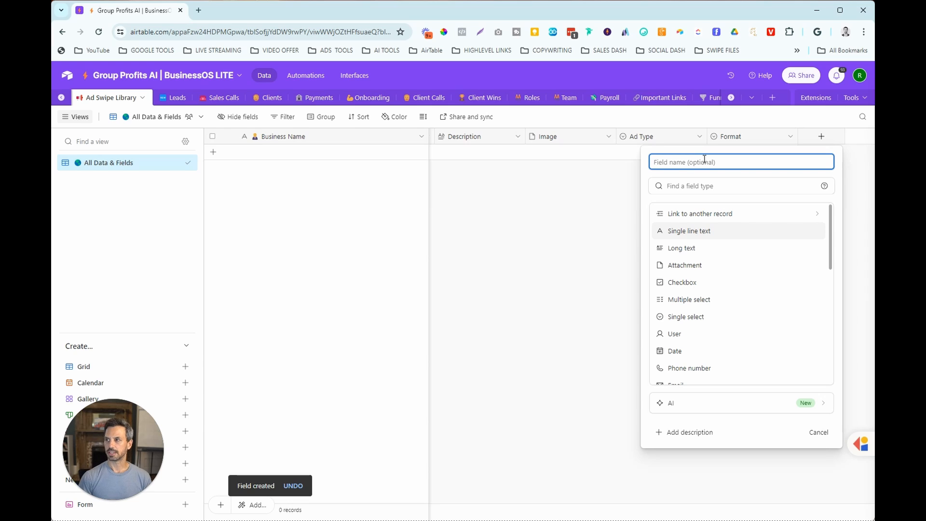
- Create a single select field named Description Length with the options Short, Medium and Long
{"action": "type", "text": "Description"}
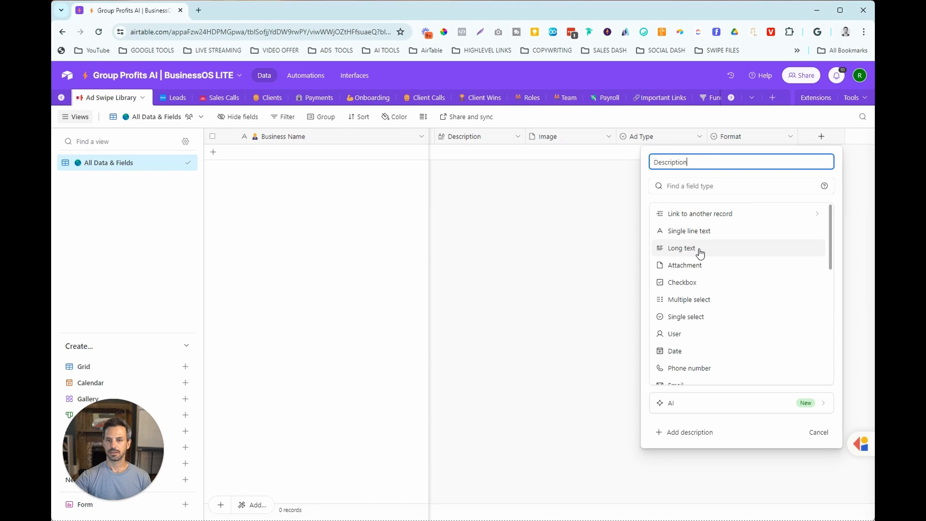
{"action": "left_click", "coordinate": [707, 322]}
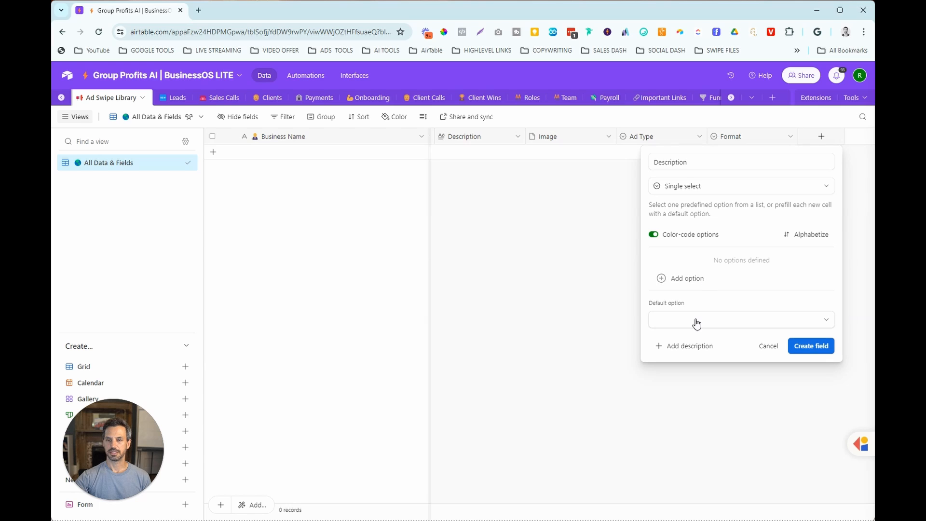
{"action": "left_click", "coordinate": [687, 281]}
{"action": "type", "text": "Short"}
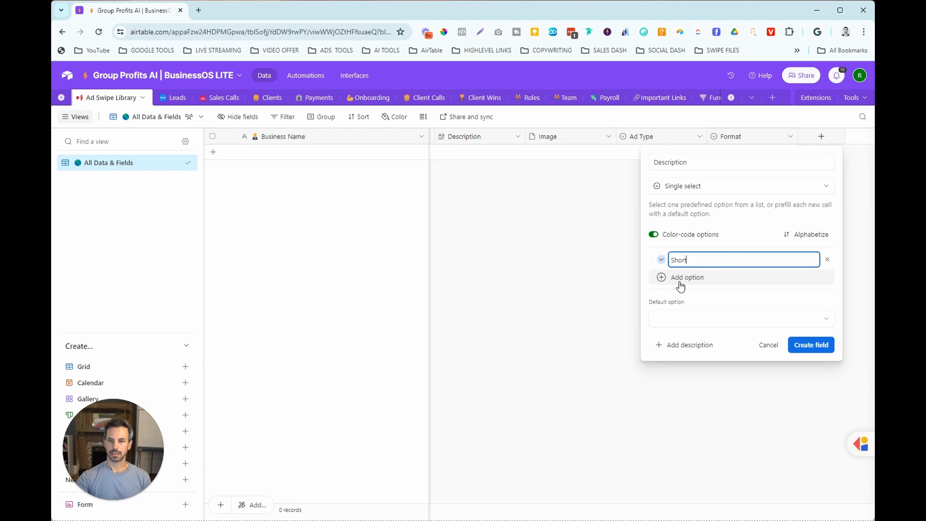
{"action": "left_click", "coordinate": [682, 285]}
{"action": "type", "text": "Medium"}
{"action": "left_click", "coordinate": [700, 293]}
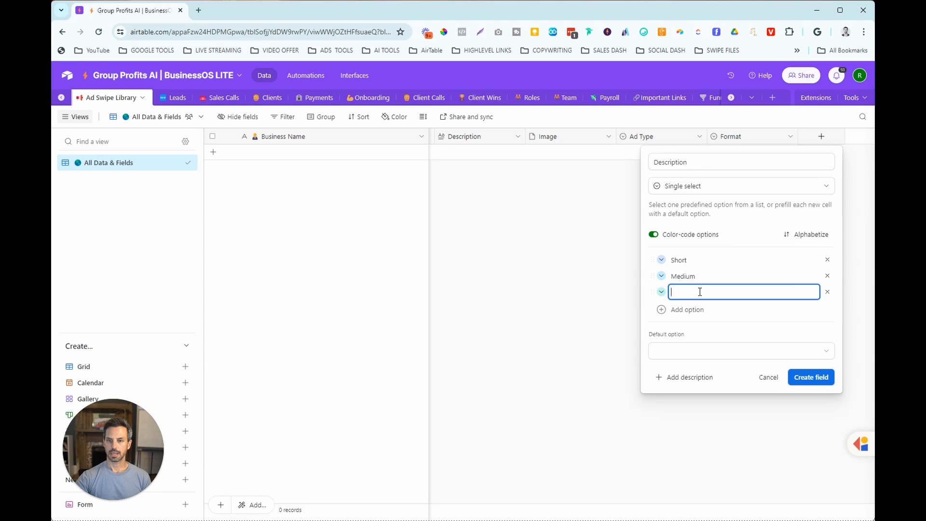
{"action": "type", "text": "Lo"}
- Start a new single select field named Promoting What? after the Description Length field
{"action": "type", "text": "t"}
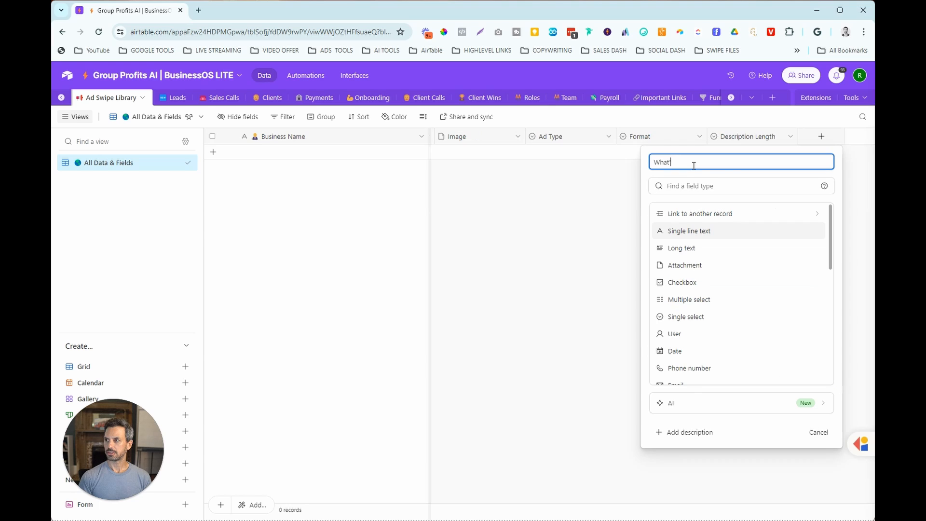
{"action": "key", "text": "BackSpace"}
{"action": "key", "text": "BackSpace"}
{"action": "type", "text": "Promoting"}
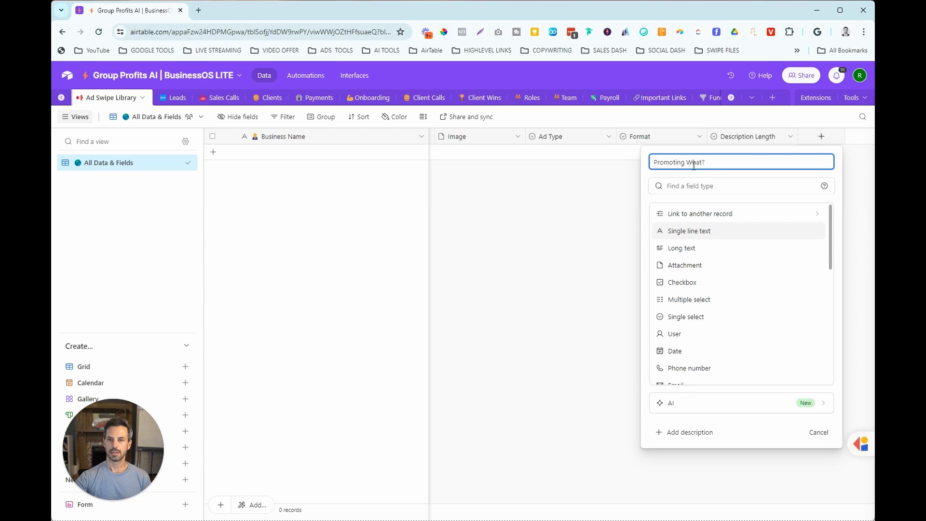
{"action": "left_click", "coordinate": [701, 319]}
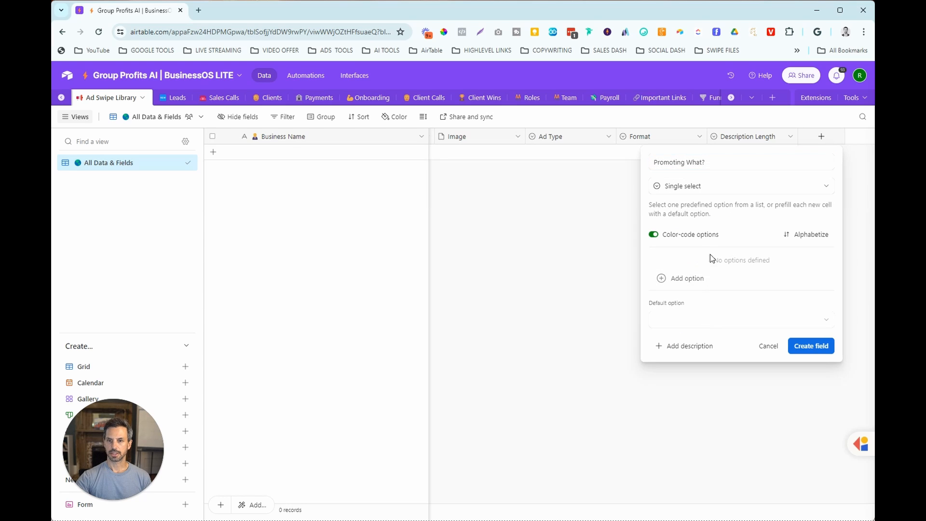
- Add the options Lead Magnet, Low Ticket, Call Booking, Webinar and Challenge to the Promoting What? field and create it
{"action": "left_click", "coordinate": [697, 279]}
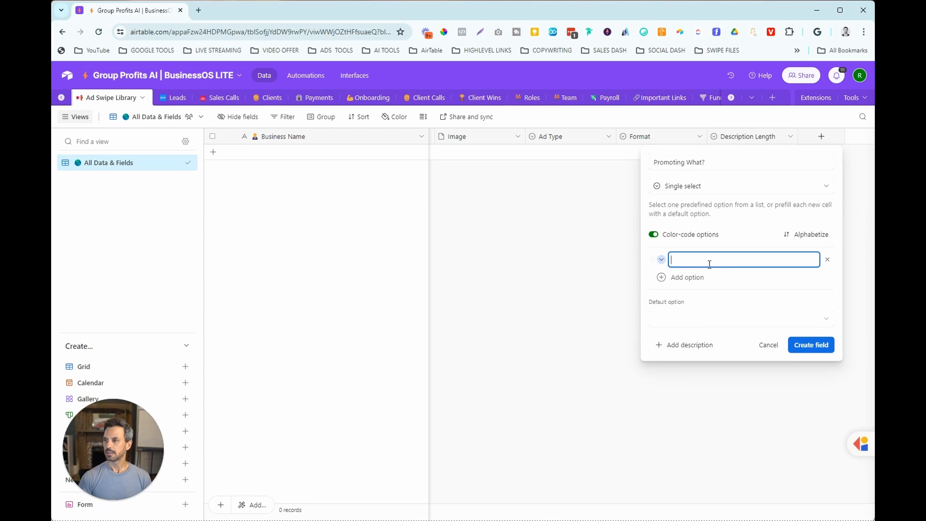
{"action": "type", "text": "Lead Magnet"}
{"action": "left_click", "coordinate": [690, 279]}
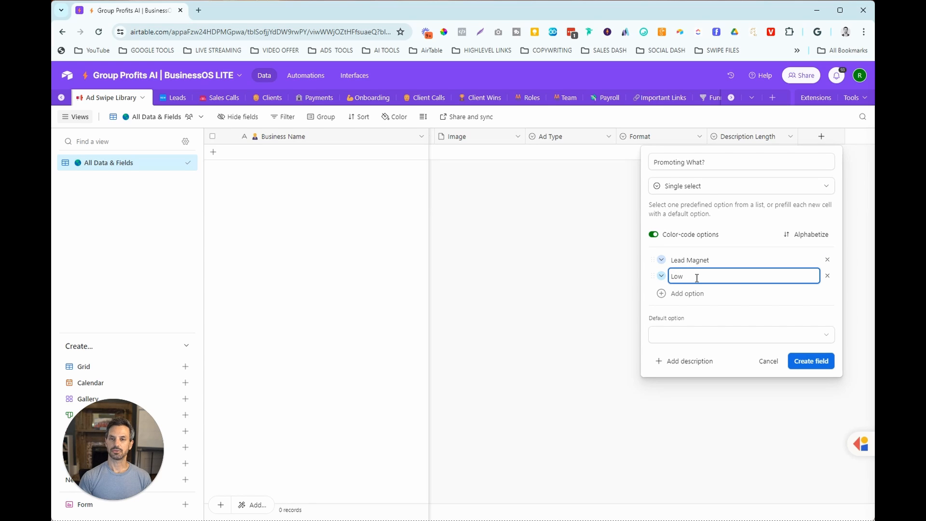
{"action": "type", "text": "Low Ticket"}
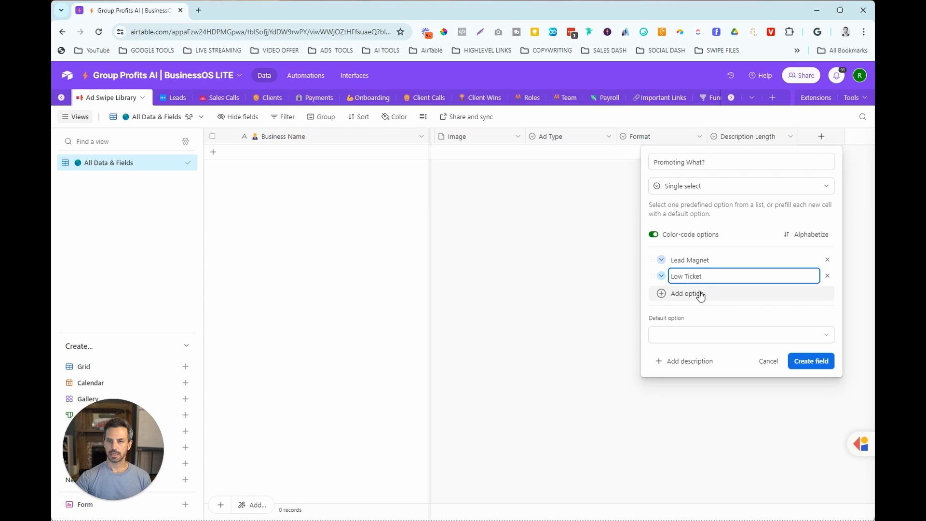
{"action": "left_click", "coordinate": [699, 293]}
{"action": "type", "text": "Call"}
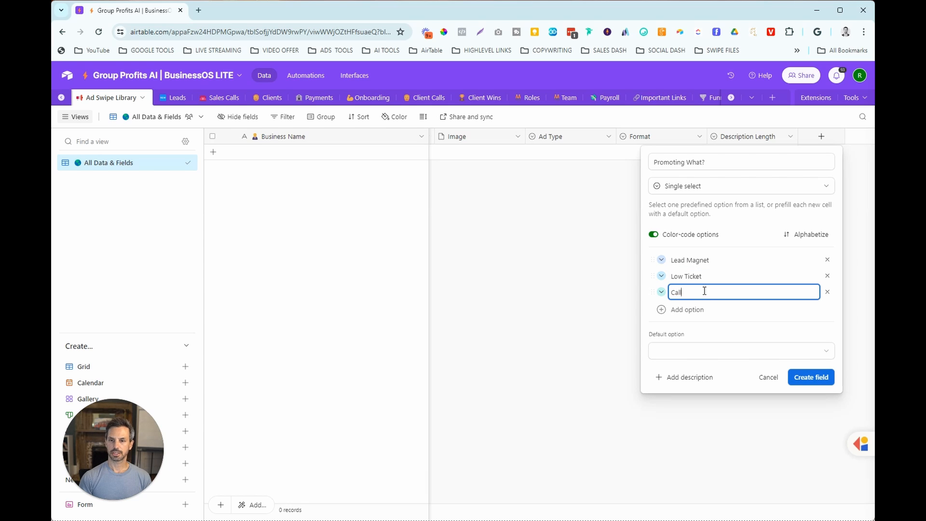
{"action": "type", "text": " Booking"}
{"action": "left_click", "coordinate": [705, 310]}
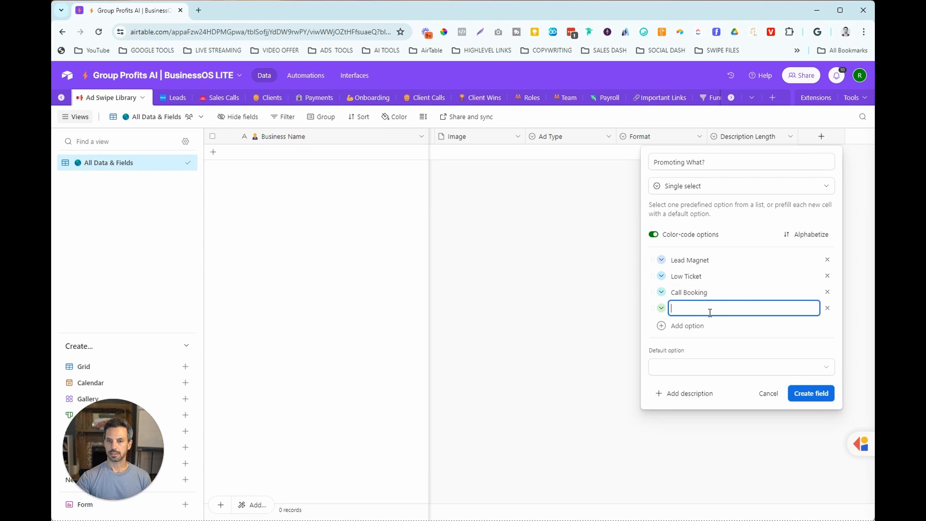
{"action": "type", "text": "Webinar"}
{"action": "left_click", "coordinate": [700, 325]}
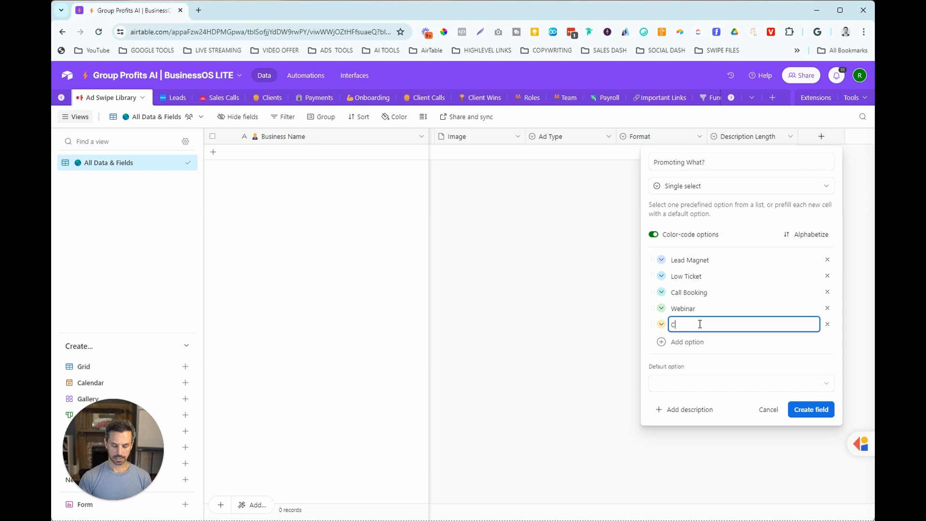
{"action": "type", "text": "Challenge"}
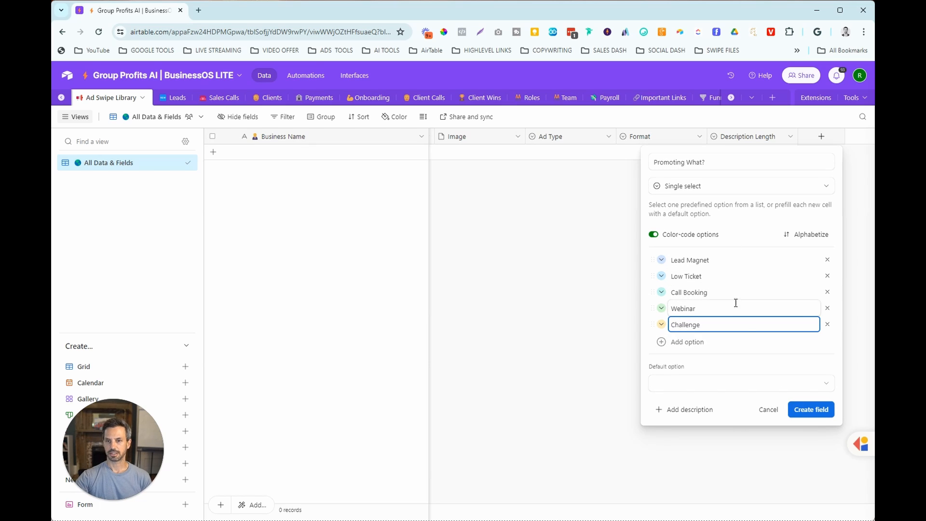
{"action": "left_click", "coordinate": [802, 409]}
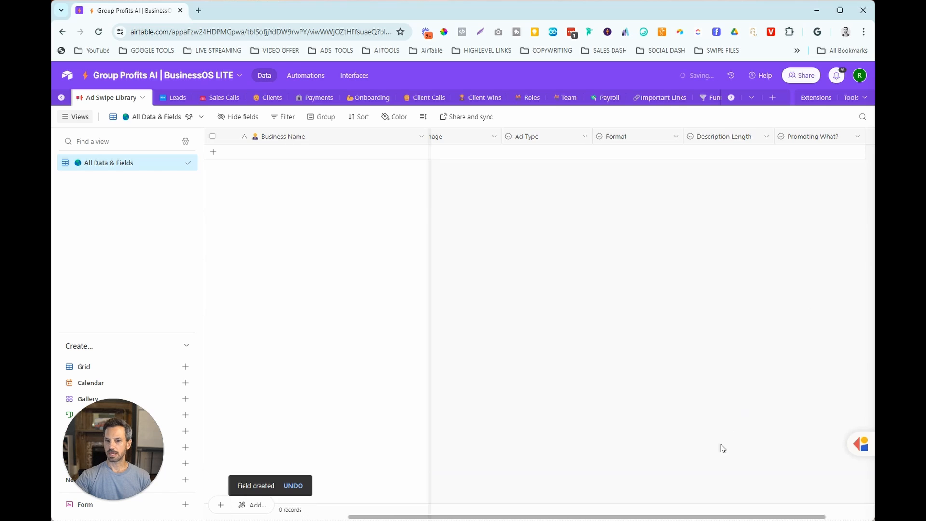
- Create a single line text field named URL after the Promoting What? field
{"action": "left_click_drag", "start_coordinate": [755, 516], "coordinate": [803, 516]}
{"action": "left_click", "coordinate": [822, 137]}
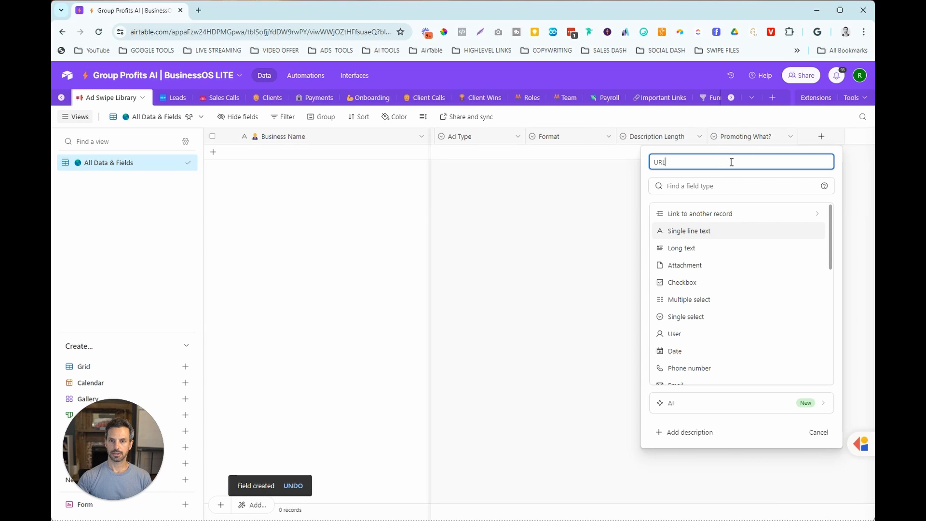
{"action": "left_click", "coordinate": [707, 236]}
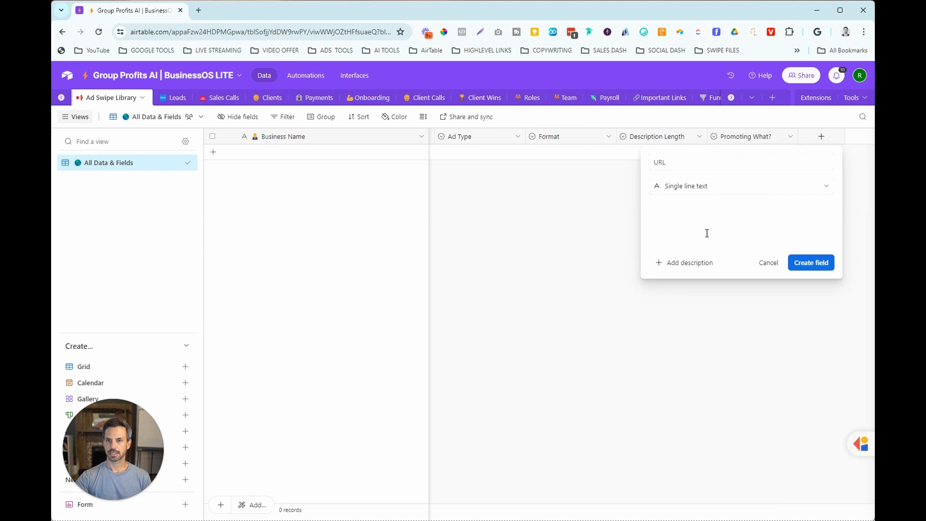
{"action": "left_click", "coordinate": [802, 264]}
- Create a single line text field named Landing Page URL after the URL field
{"action": "left_click", "coordinate": [822, 138]}
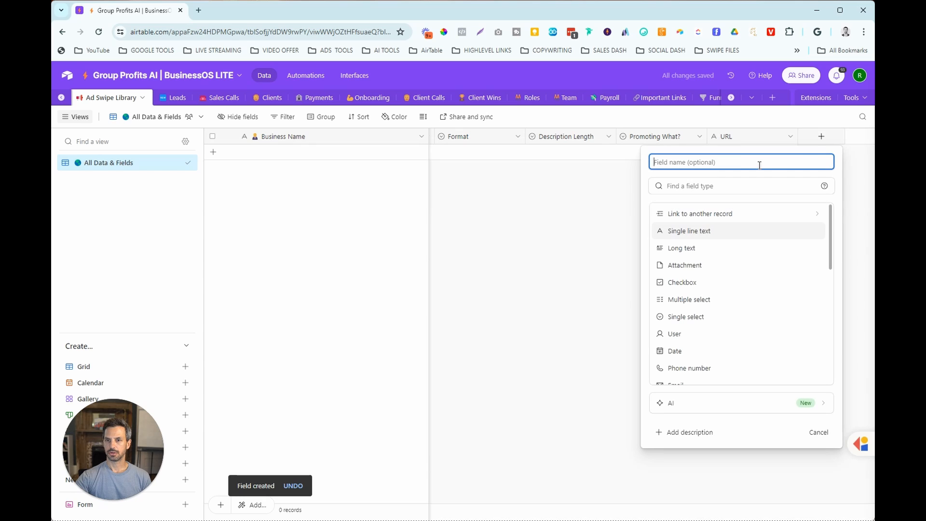
{"action": "type", "text": "La"}
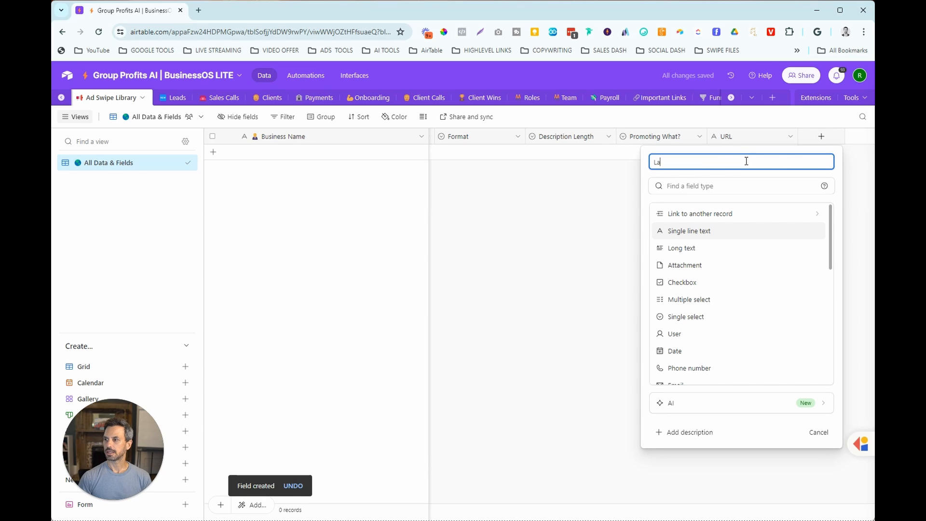
{"action": "type", "text": "nding Page URL"}
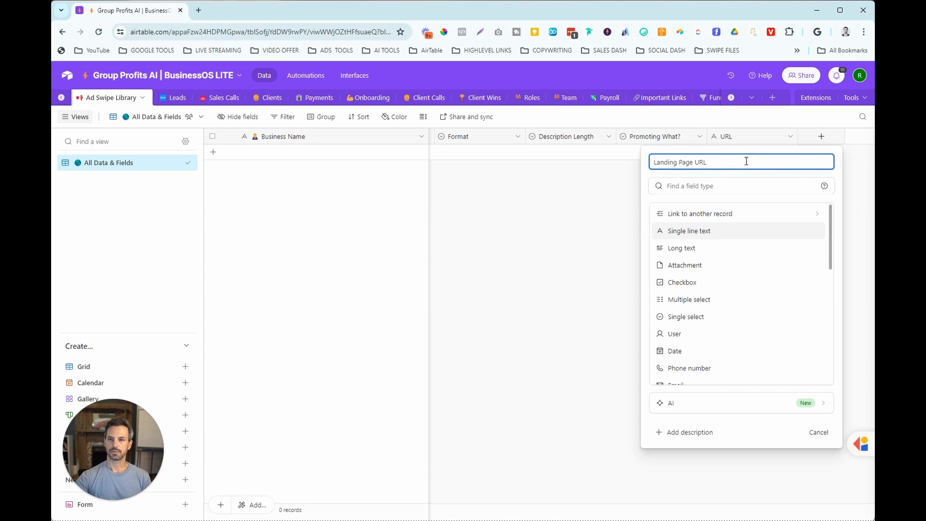
{"action": "left_click", "coordinate": [723, 231]}
{"action": "left_click", "coordinate": [812, 262]}
- Create a number field named Comments after the Landing Page URL field
{"action": "left_click", "coordinate": [821, 136]}
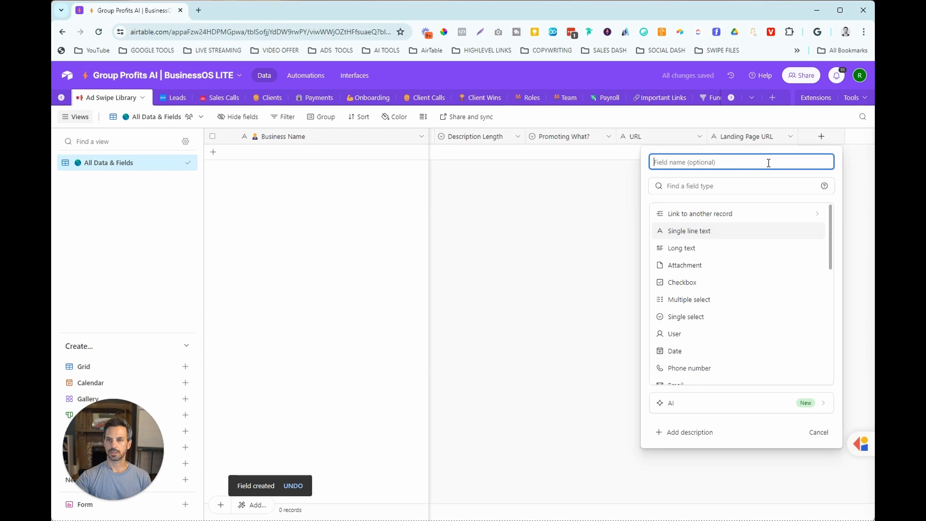
{"action": "type", "text": "Commen"}
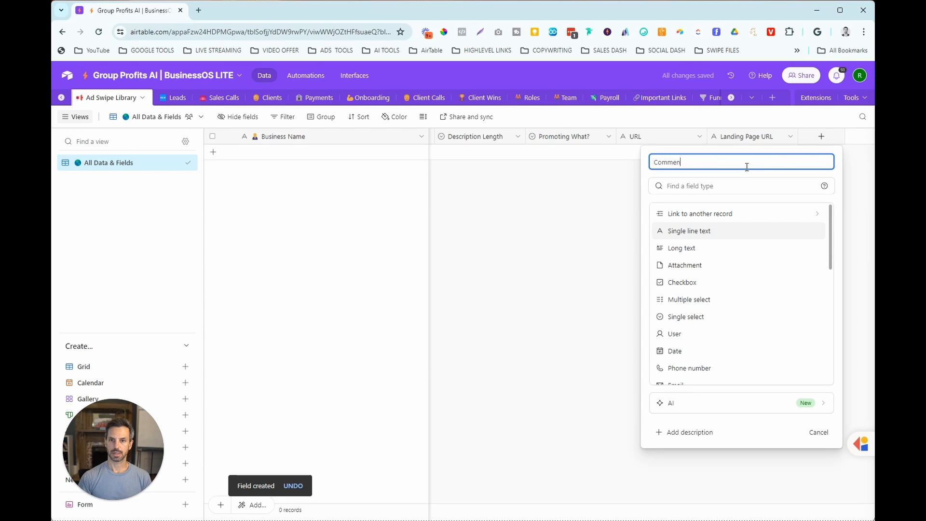
{"action": "type", "text": "ts"}
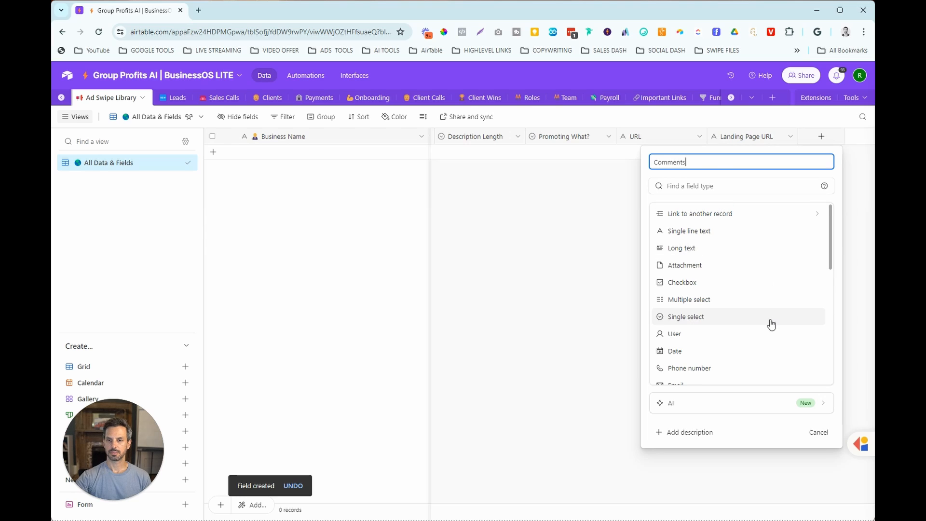
{"action": "scroll", "coordinate": [771, 328], "scroll_direction": "down", "scroll_amount": 2}
{"action": "left_click", "coordinate": [755, 372]}
{"action": "left_click", "coordinate": [816, 452]}
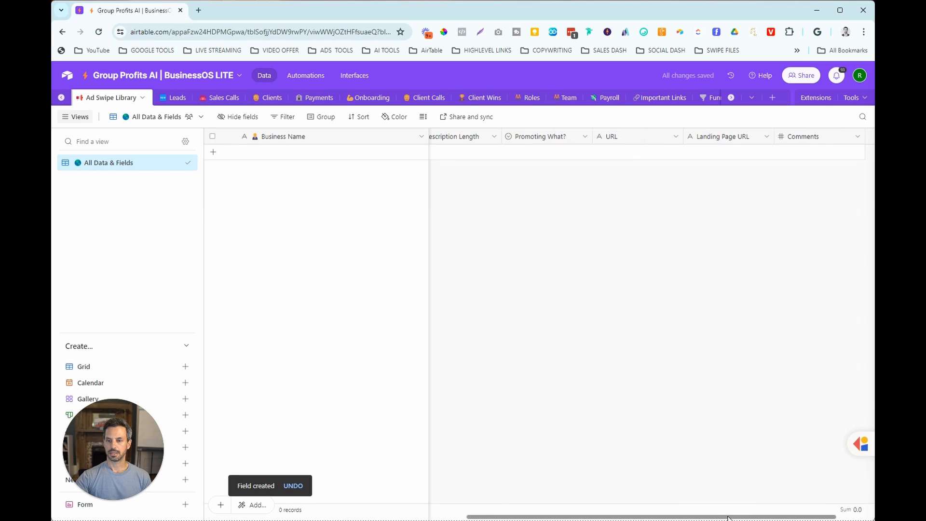
- Duplicate the Comments field and rename the copy Likes/Loves
{"action": "left_click", "coordinate": [790, 136]}
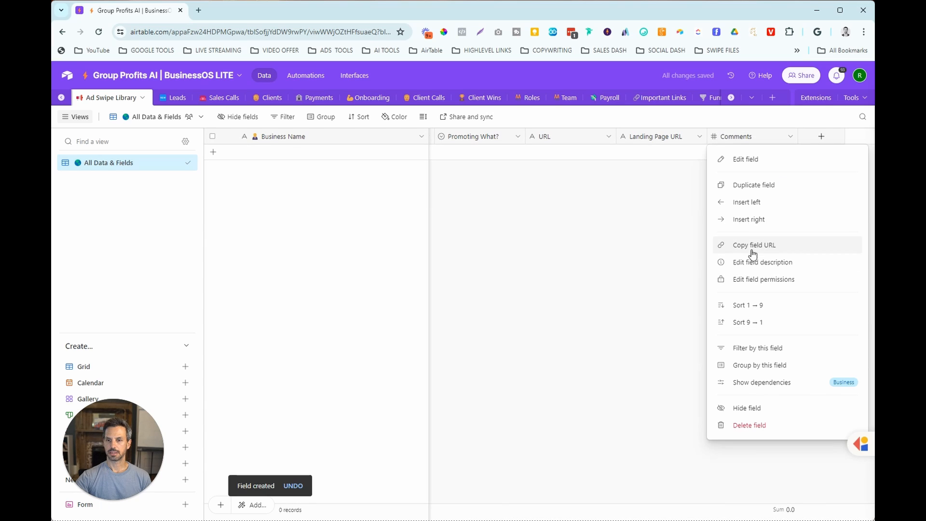
{"action": "left_click", "coordinate": [755, 185]}
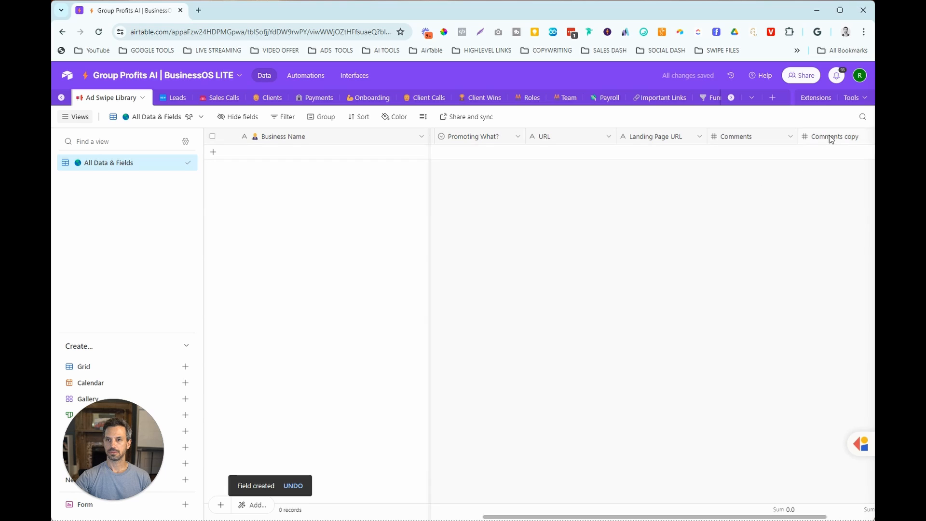
{"action": "left_click_drag", "start_coordinate": [778, 513], "coordinate": [823, 513]}
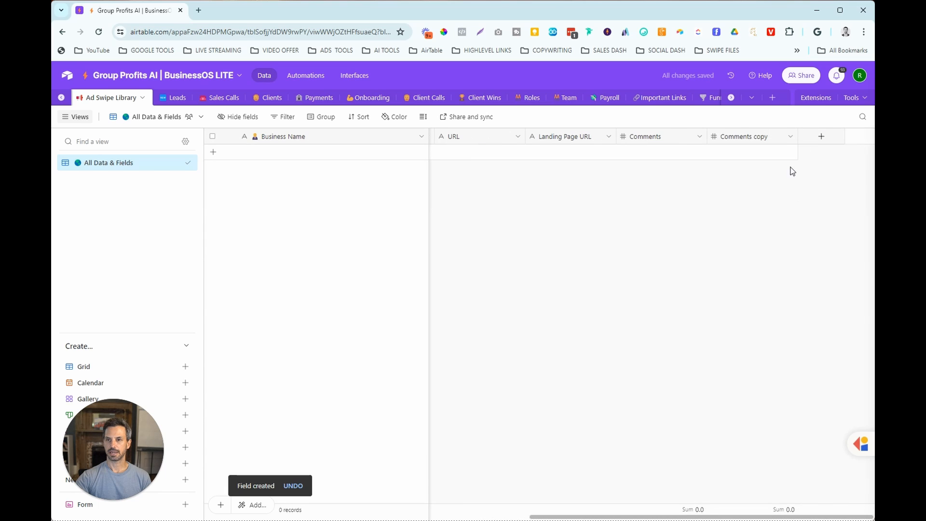
{"action": "left_click", "coordinate": [790, 136]}
{"action": "left_click", "coordinate": [752, 159]}
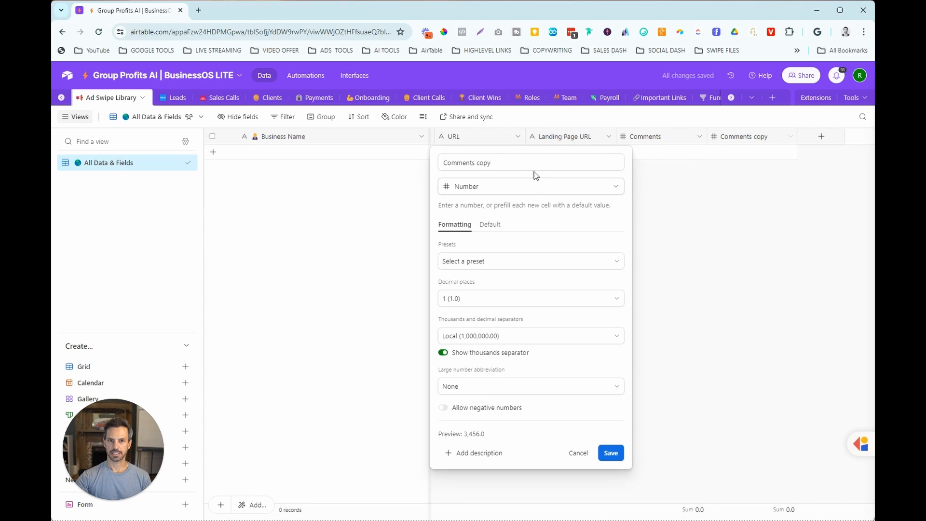
{"action": "left_click_drag", "start_coordinate": [492, 163], "coordinate": [440, 162]}
{"action": "type", "text": "Likes/Loves"}
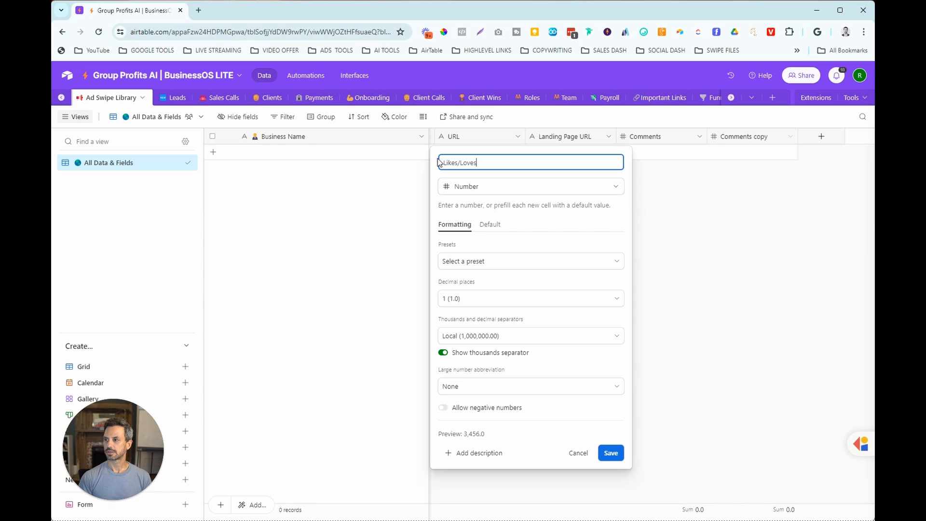
{"action": "key", "text": "Return"}
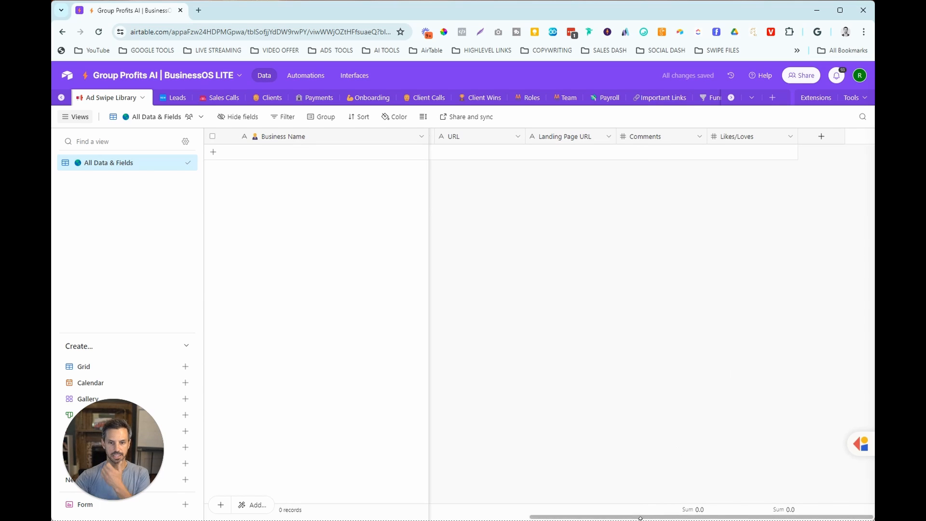
{"action": "left_click_drag", "start_coordinate": [424, 519], "coordinate": [432, 495]}
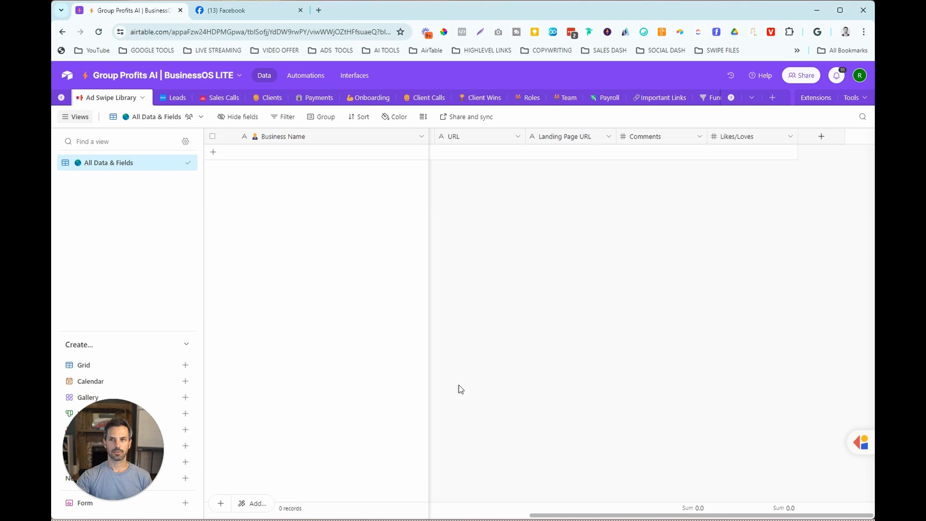
- Add the Web clipper extension to a new dashboard and create its clip action for the Ad Swipe Library table
{"action": "left_click", "coordinate": [817, 99]}
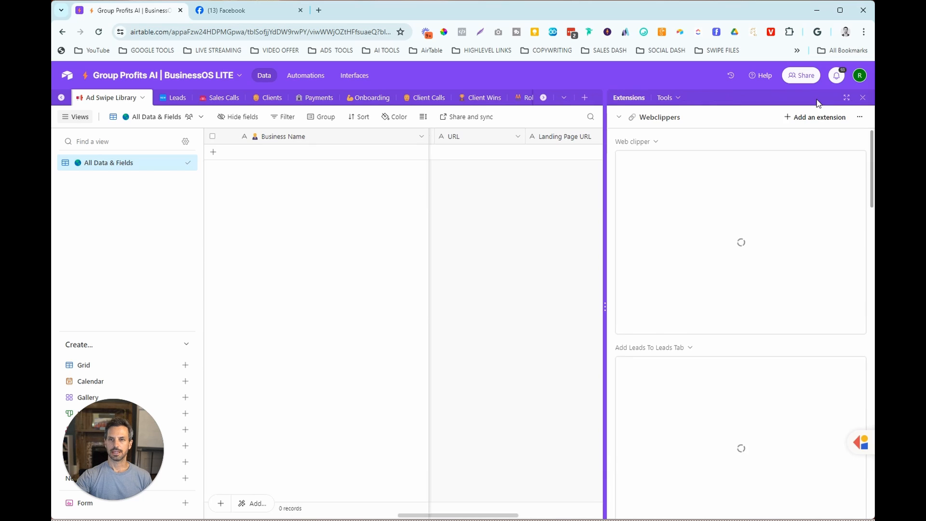
{"action": "left_click", "coordinate": [806, 121]}
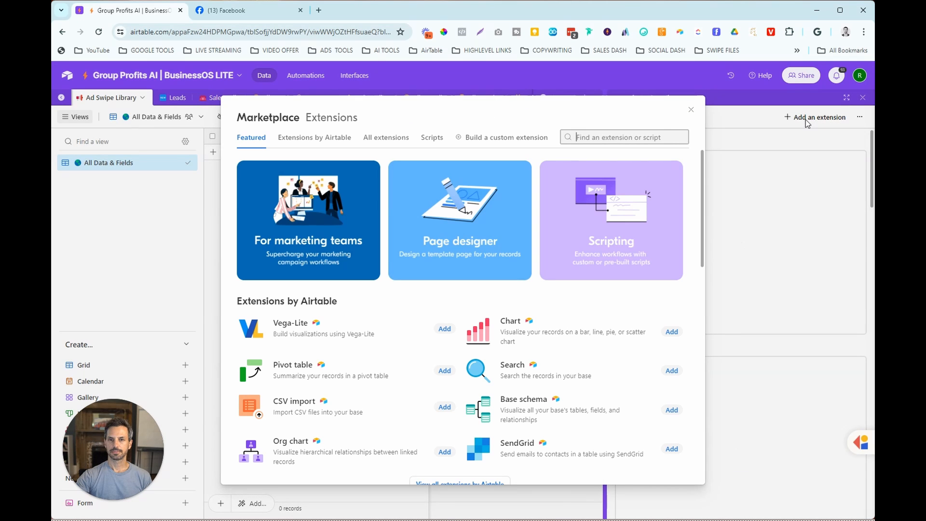
{"action": "type", "text": "web"}
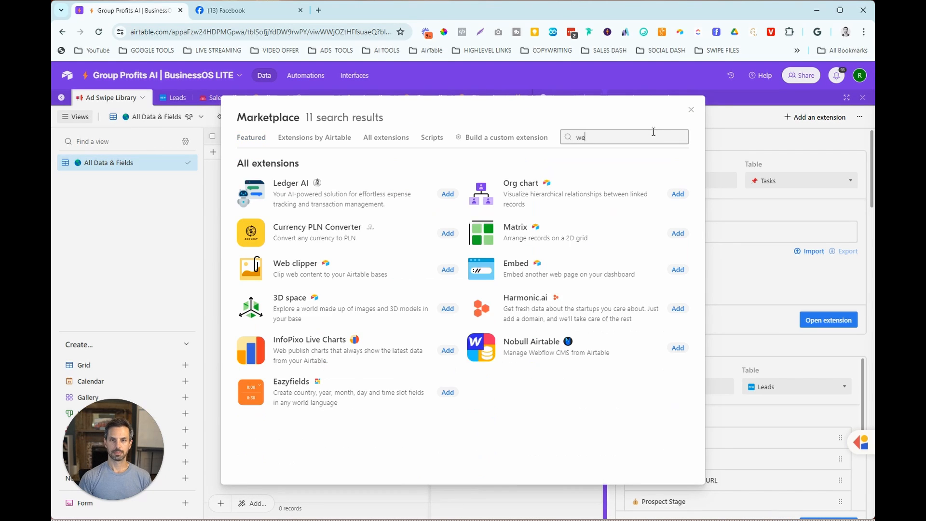
{"action": "left_click", "coordinate": [677, 192]}
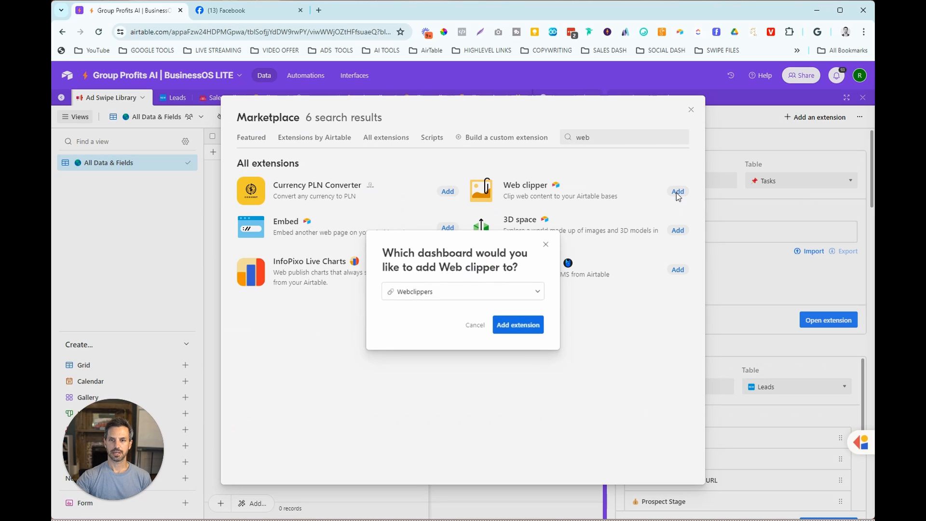
{"action": "left_click", "coordinate": [536, 291]}
{"action": "left_click", "coordinate": [461, 304]}
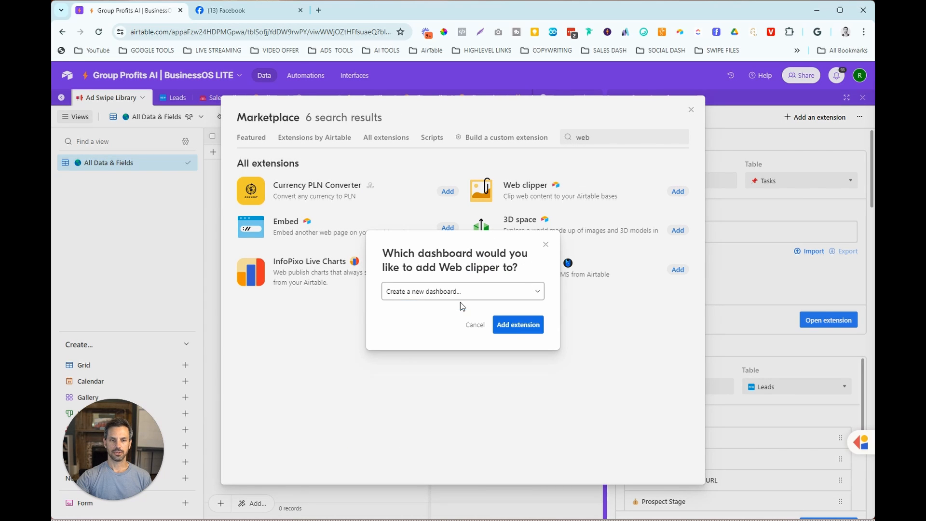
{"action": "left_click", "coordinate": [519, 326]}
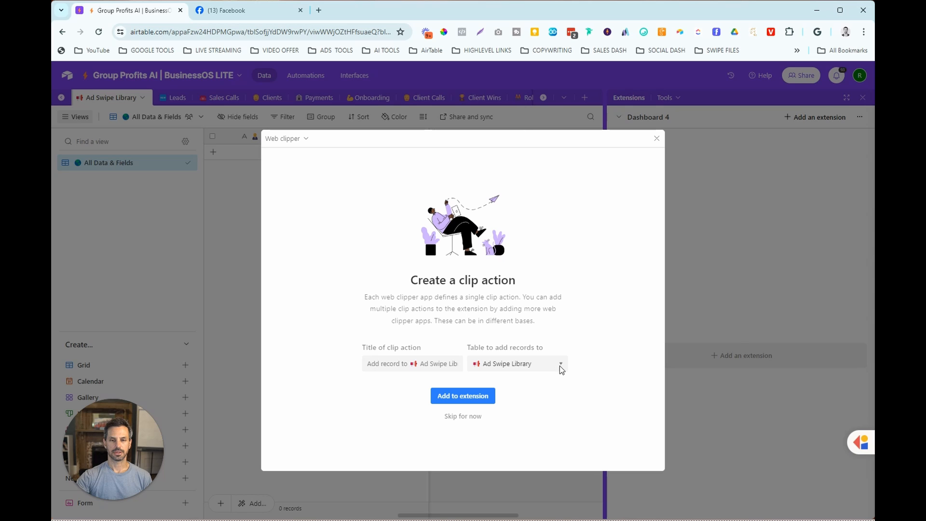
{"action": "left_click", "coordinate": [463, 396]}
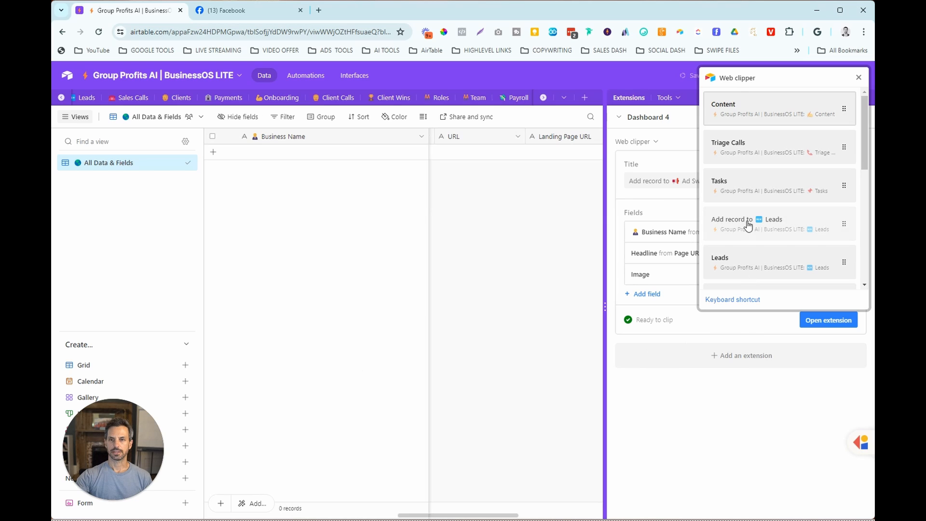
{"action": "left_click", "coordinate": [858, 78]}
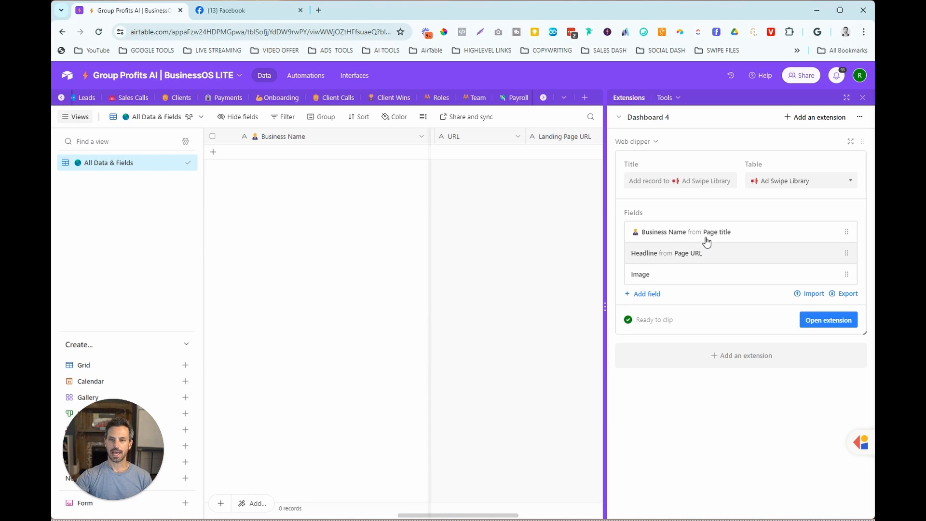
- Set the clip action's Headline default value to None and its Image default value to Social media image, keeping Business Name from Page title
{"action": "left_click", "coordinate": [707, 238]}
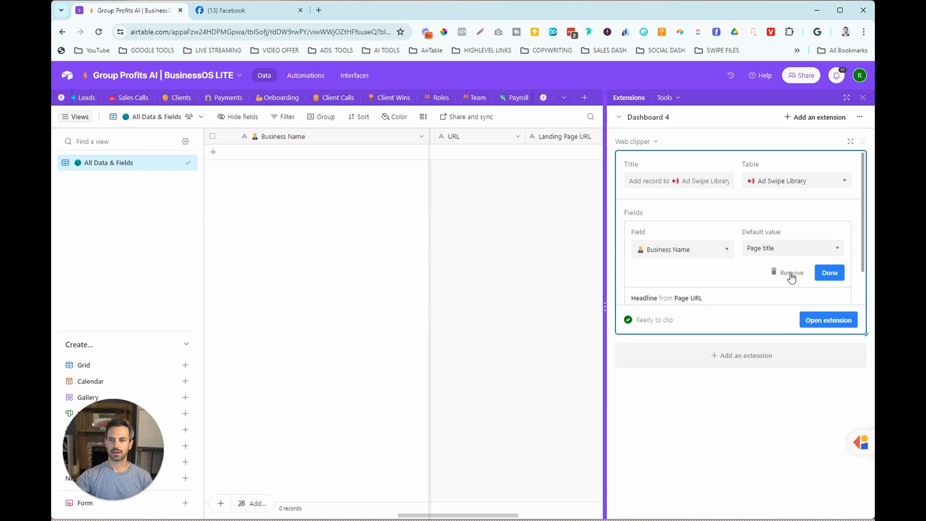
{"action": "left_click", "coordinate": [830, 273]}
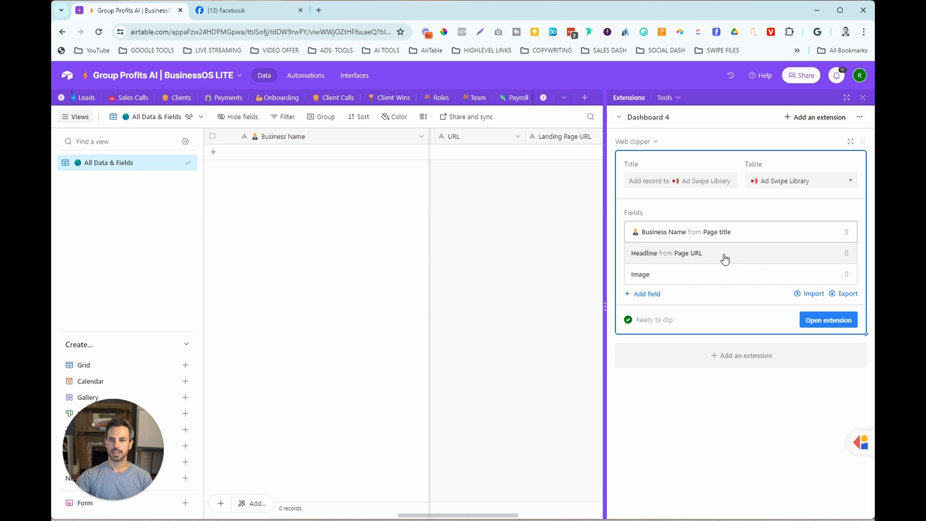
{"action": "left_click", "coordinate": [686, 257]}
{"action": "left_click", "coordinate": [727, 271]}
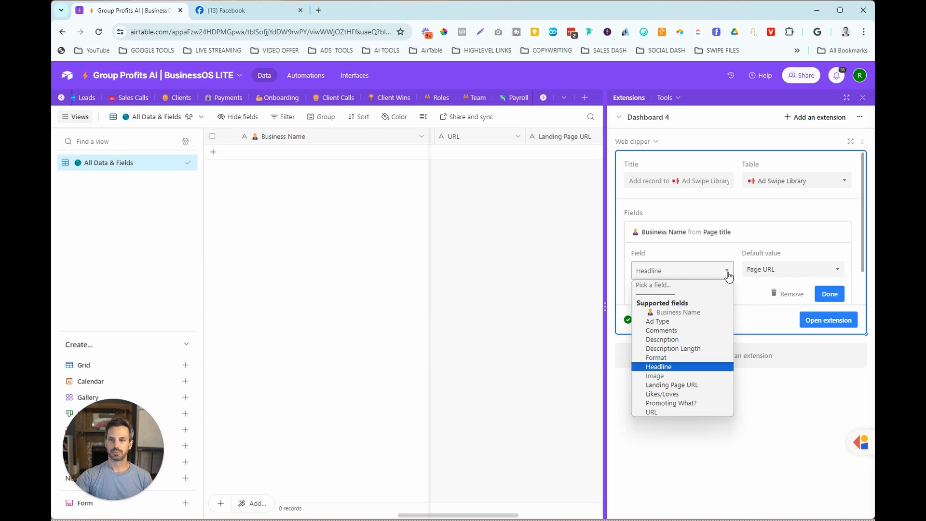
{"action": "left_click", "coordinate": [756, 273]}
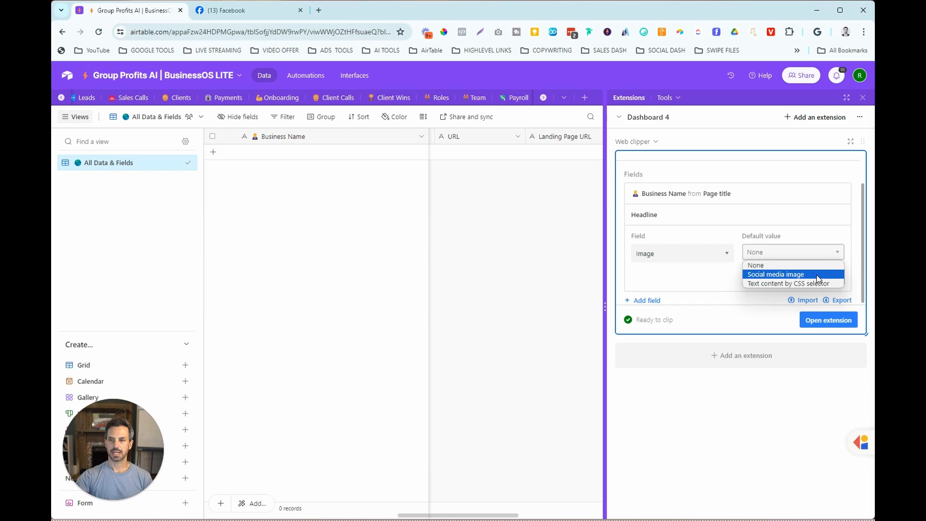
{"action": "left_click", "coordinate": [819, 274]}
{"action": "left_click", "coordinate": [828, 275]}
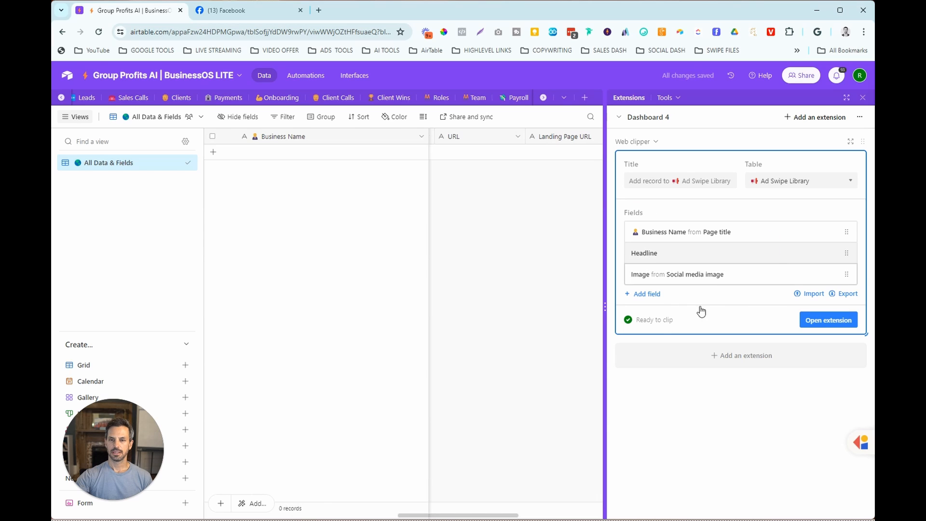
- Add the Description field to the clip action with Selected text as its default value
{"action": "left_click", "coordinate": [647, 295]}
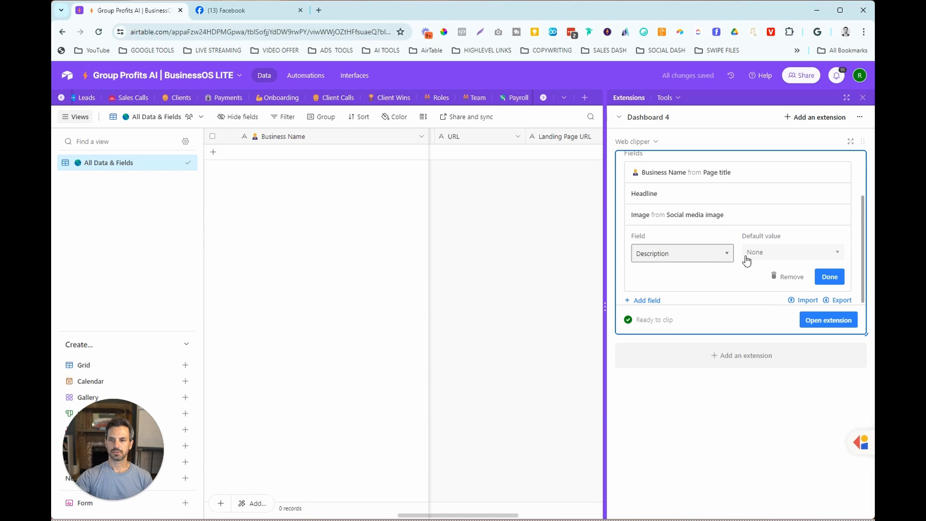
{"action": "left_click", "coordinate": [756, 254]}
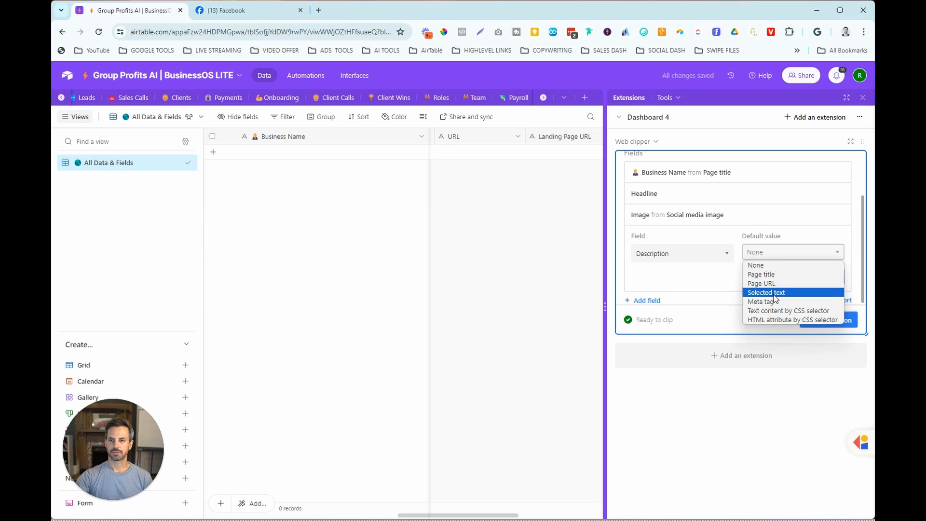
{"action": "left_click", "coordinate": [774, 293]}
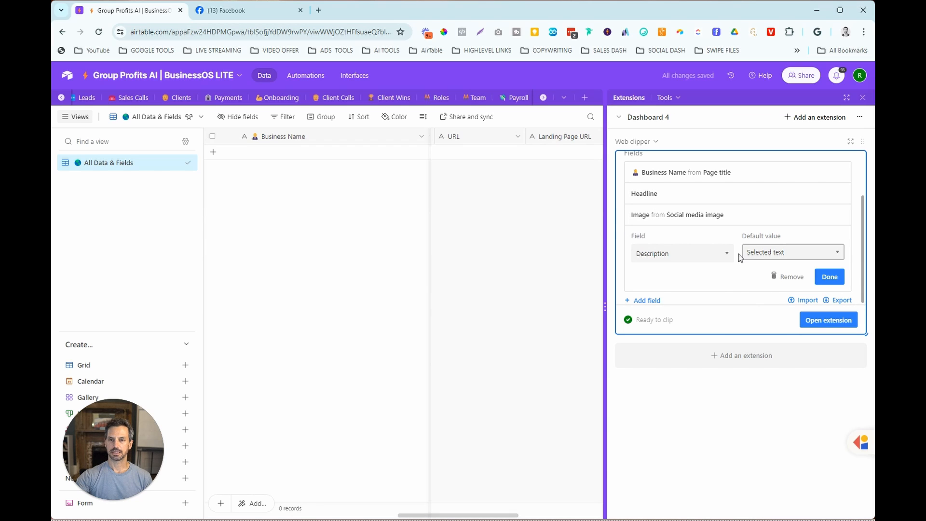
{"action": "left_click", "coordinate": [820, 277]}
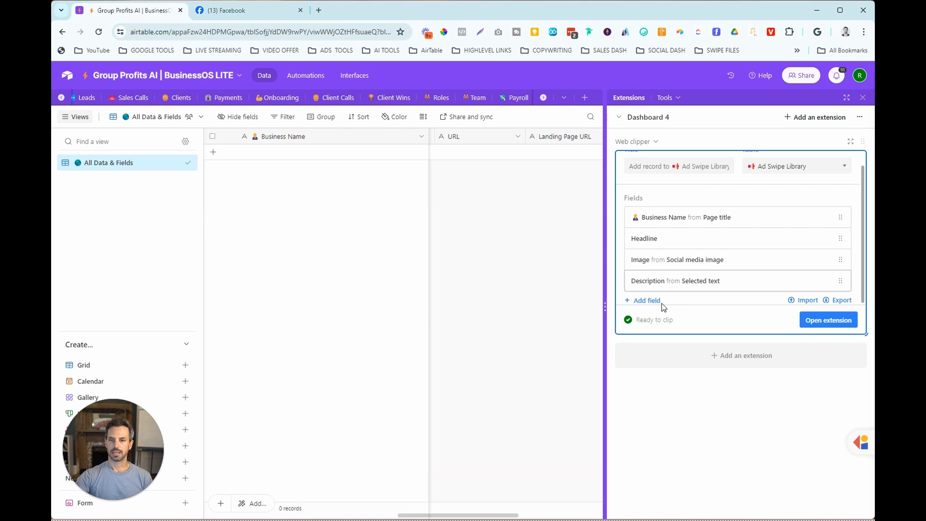
- Add the Ad Type, Format, Description Length and Promoting What? fields to the clip action without default values
{"action": "left_click", "coordinate": [647, 300]}
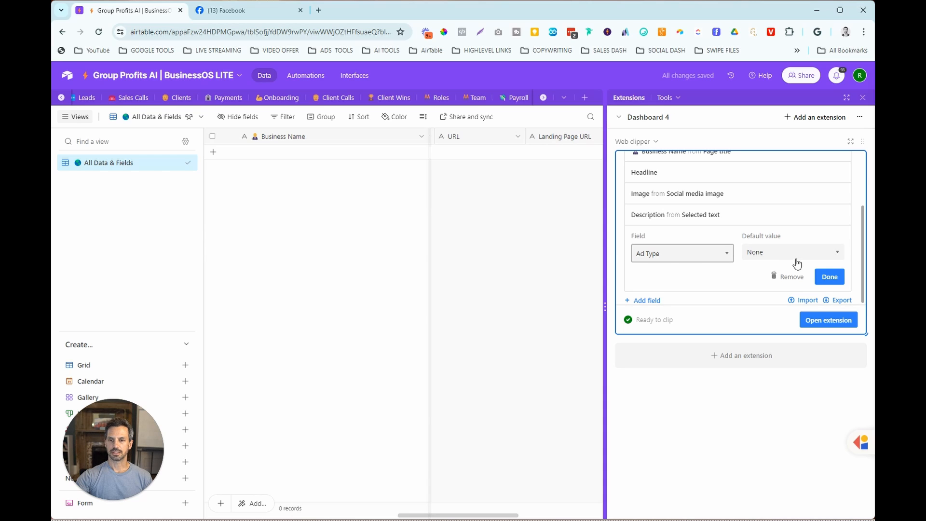
{"action": "left_click", "coordinate": [826, 277]}
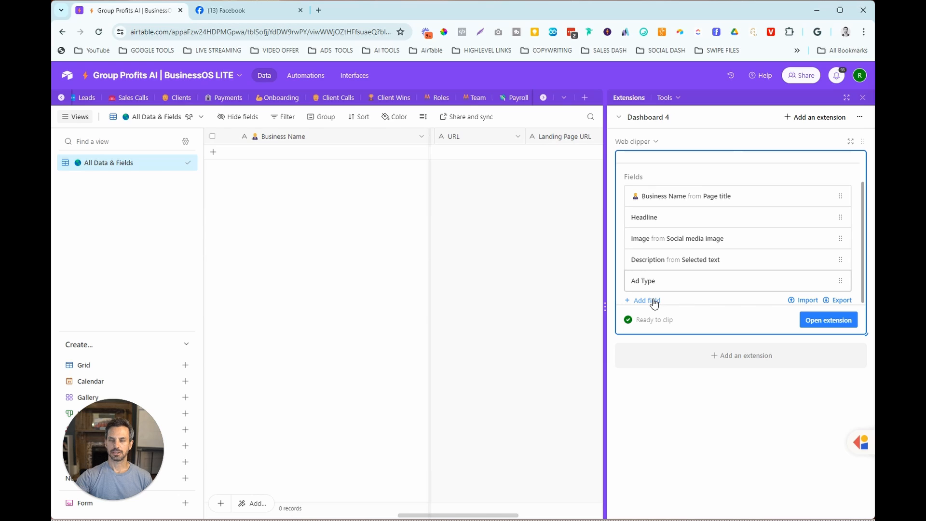
{"action": "left_click", "coordinate": [654, 301]}
{"action": "left_click", "coordinate": [830, 275]}
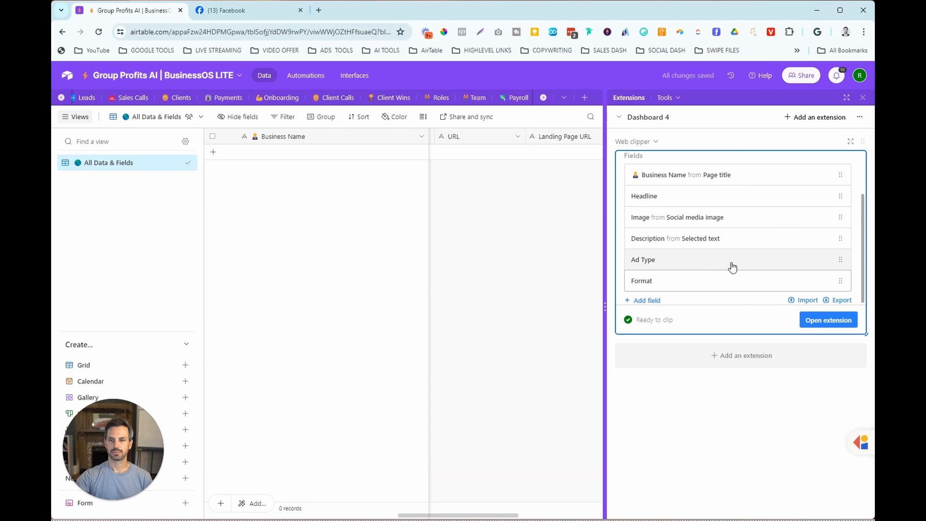
{"action": "left_click", "coordinate": [663, 299]}
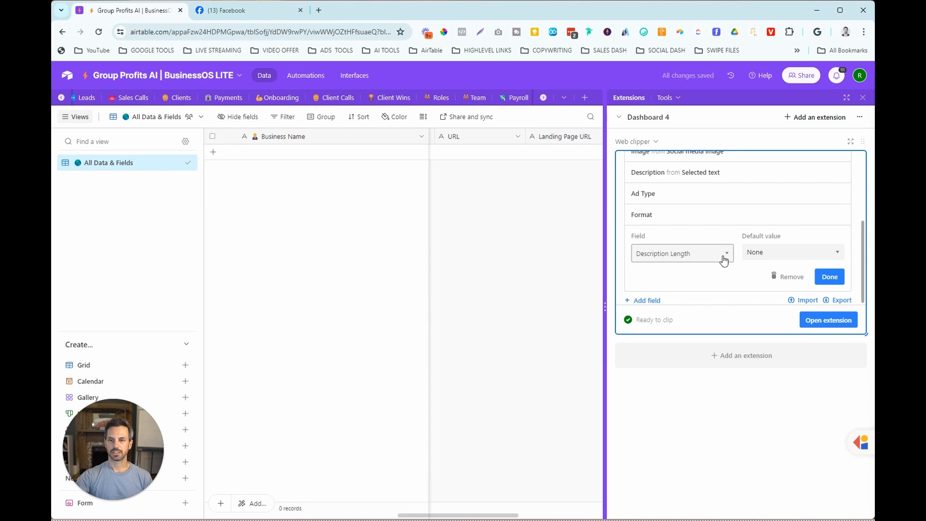
{"action": "left_click", "coordinate": [827, 275]}
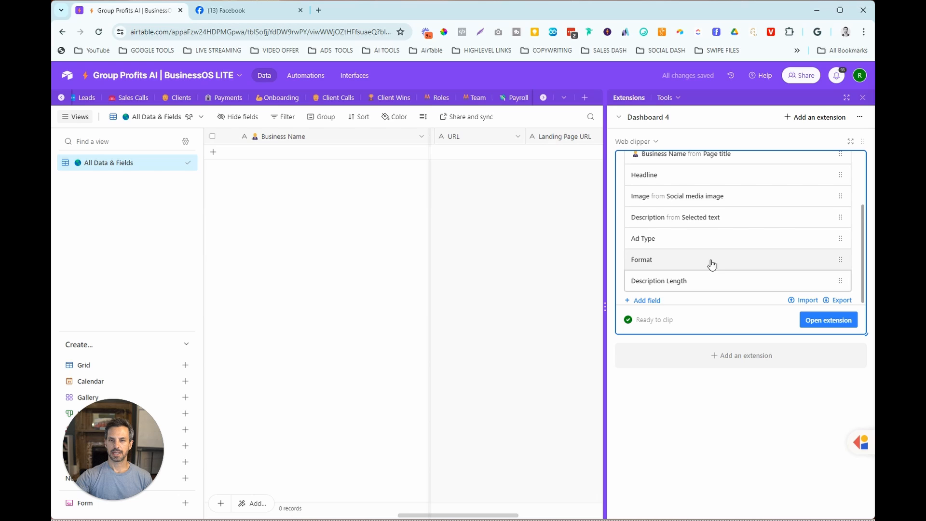
{"action": "left_click", "coordinate": [654, 301]}
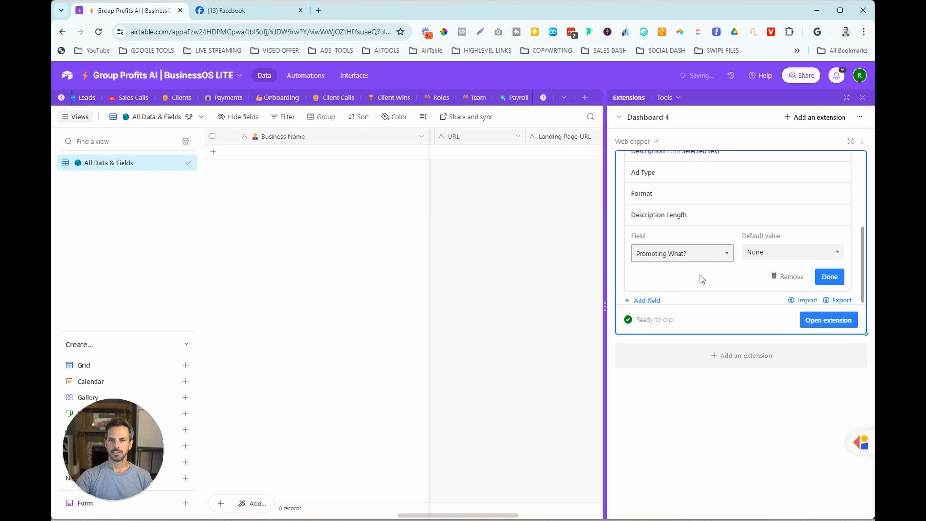
{"action": "left_click", "coordinate": [829, 276]}
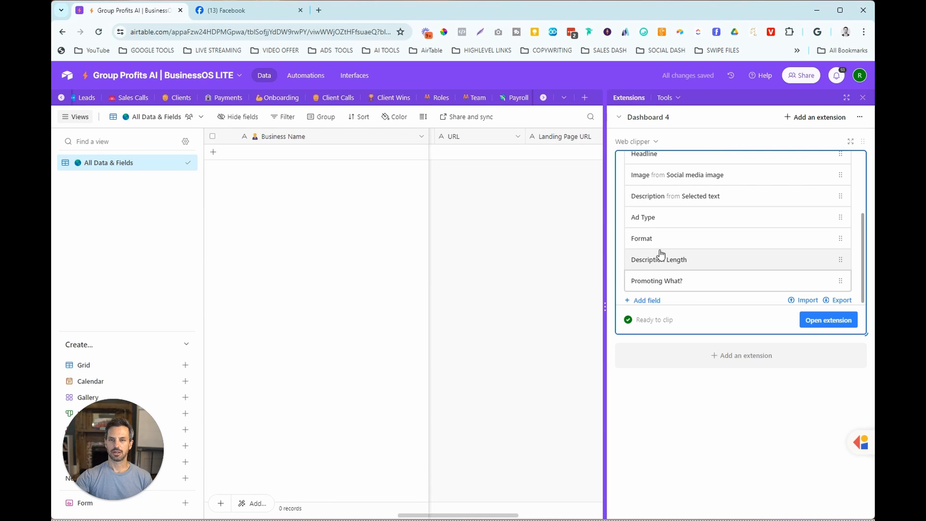
- Add the URL field to the clip action with Page URL as its default value
{"action": "left_click", "coordinate": [657, 300]}
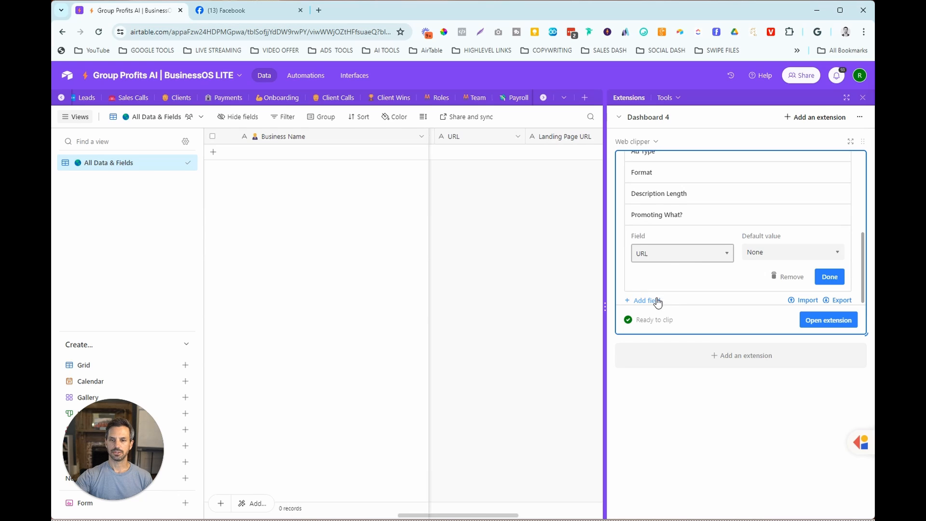
{"action": "left_click", "coordinate": [762, 254]}
{"action": "left_click", "coordinate": [763, 284]}
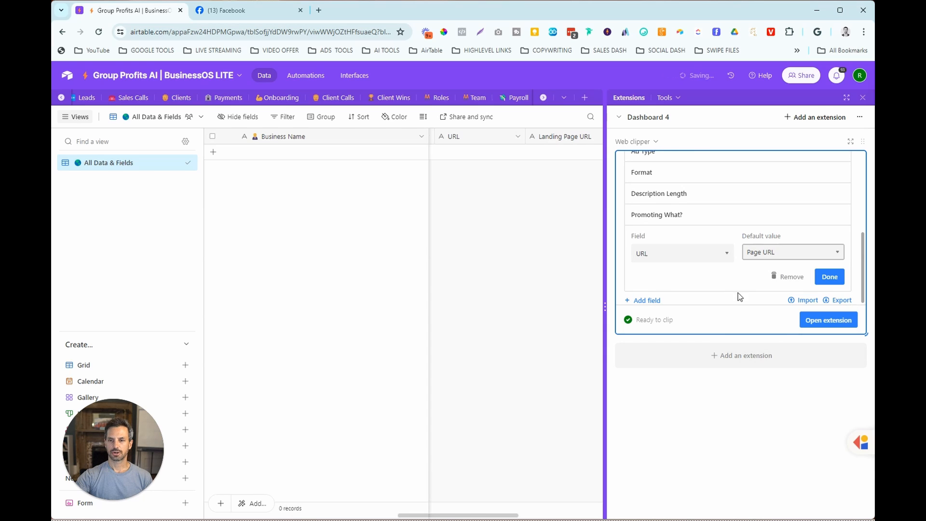
- Add the Landing Page URL, Comments and Likes/Loves fields to the clip action without default values
{"action": "left_click", "coordinate": [659, 301]}
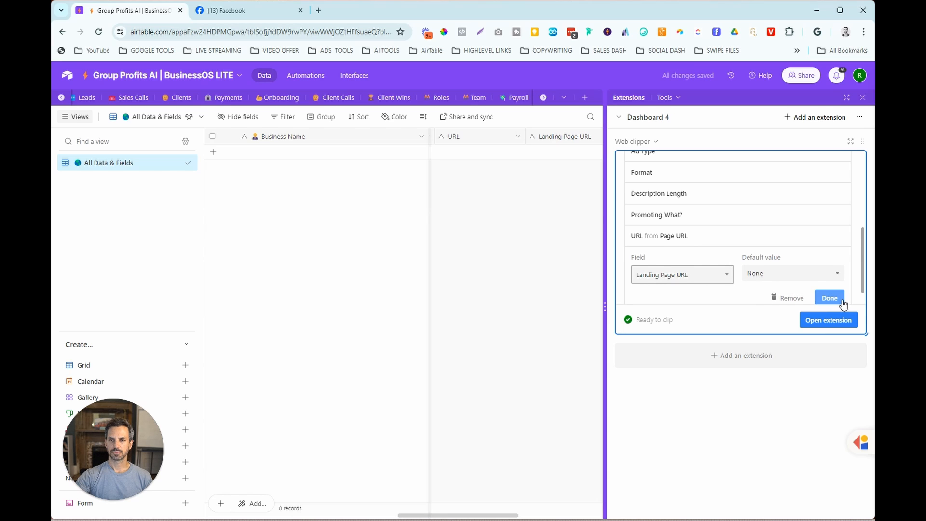
{"action": "scroll", "coordinate": [842, 301], "scroll_direction": "down", "scroll_amount": 1}
{"action": "left_click", "coordinate": [833, 283]}
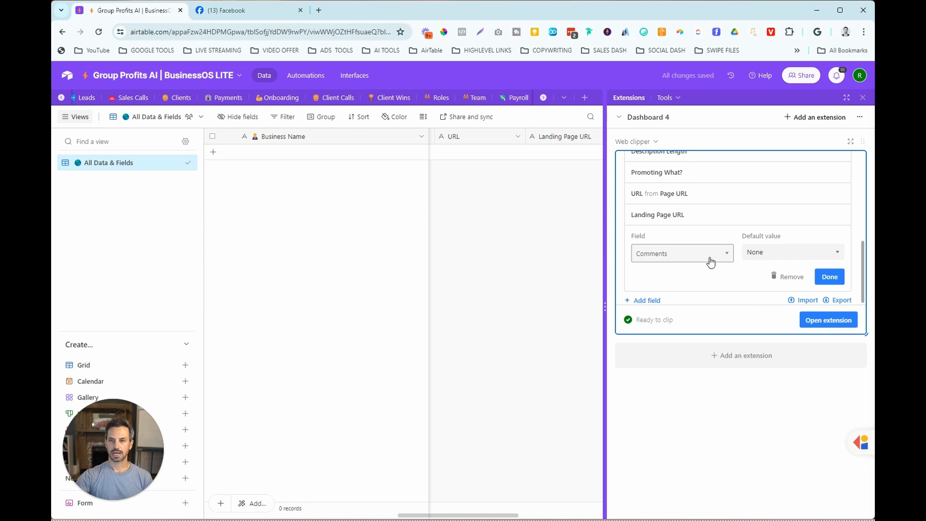
{"action": "left_click", "coordinate": [833, 279]}
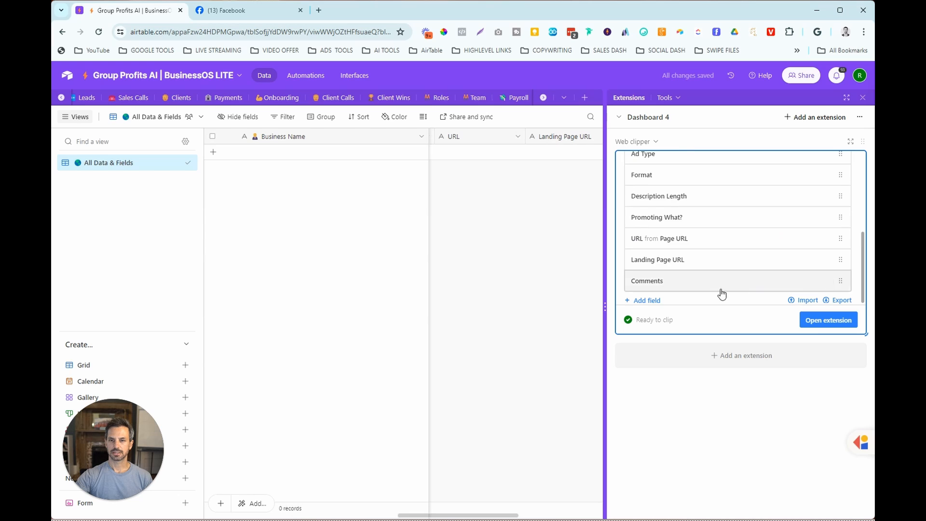
{"action": "left_click", "coordinate": [646, 300]}
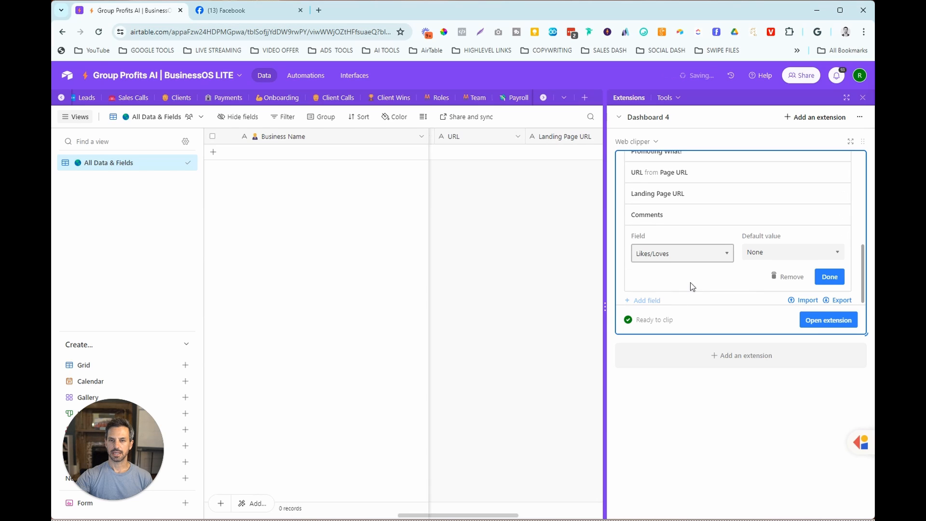
{"action": "left_click", "coordinate": [833, 279]}
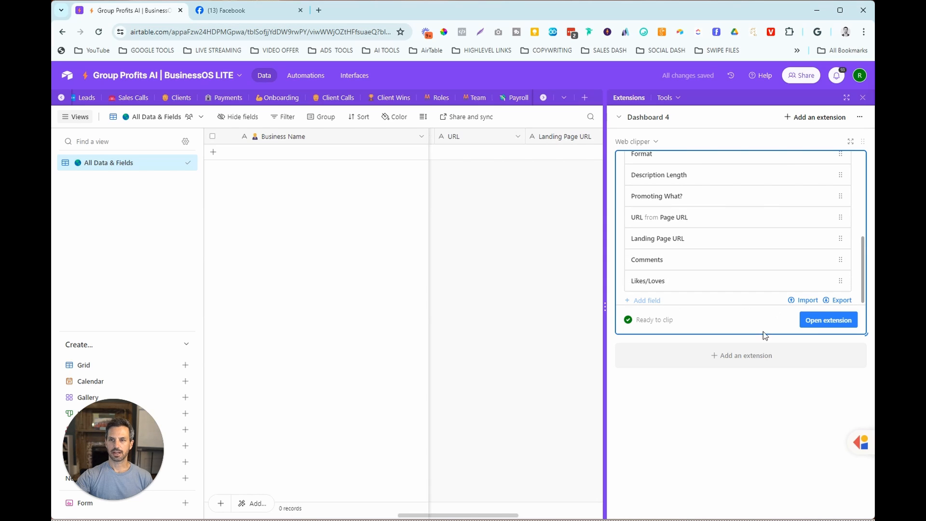
{"action": "left_click", "coordinate": [780, 385]}
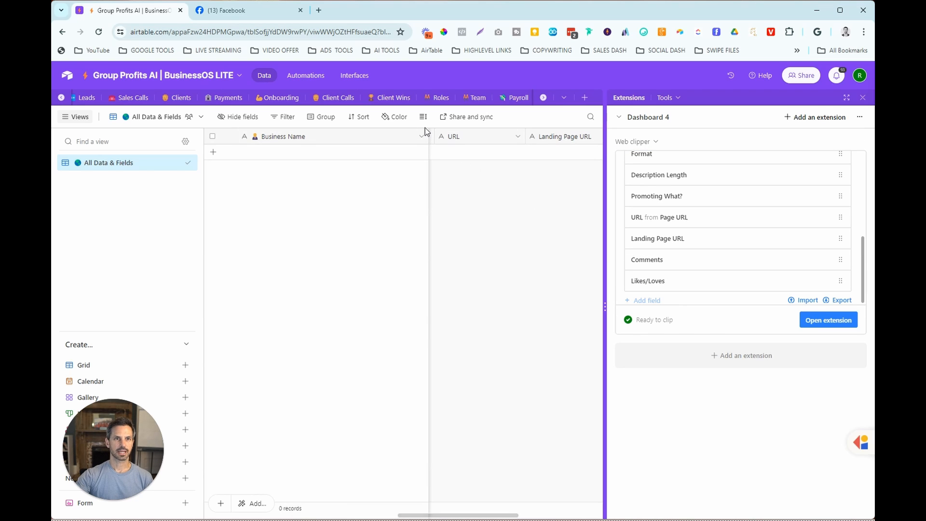
- Switch to Facebook and find the sponsored Billy Gene Is A.I. & XR Marketing post in the news feed
{"action": "left_click", "coordinate": [257, 14]}
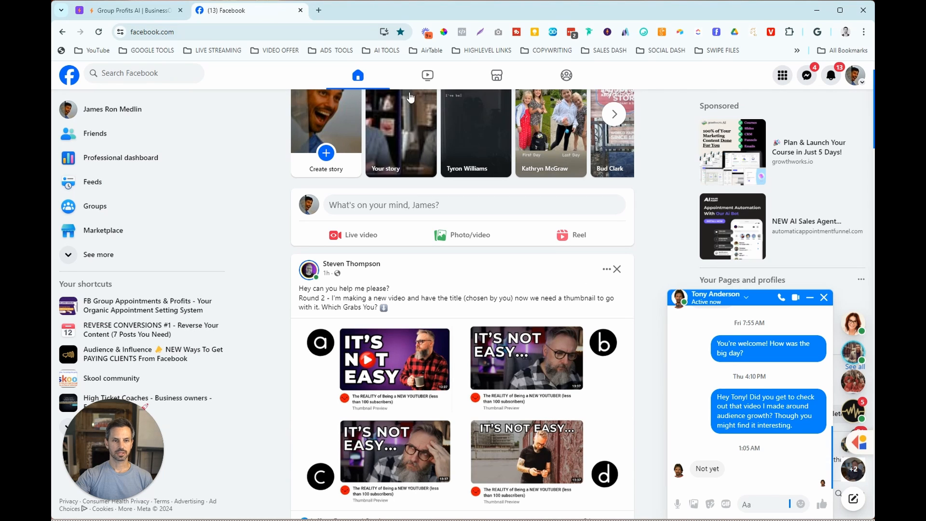
{"action": "scroll", "coordinate": [644, 140], "scroll_direction": "down", "scroll_amount": 1}
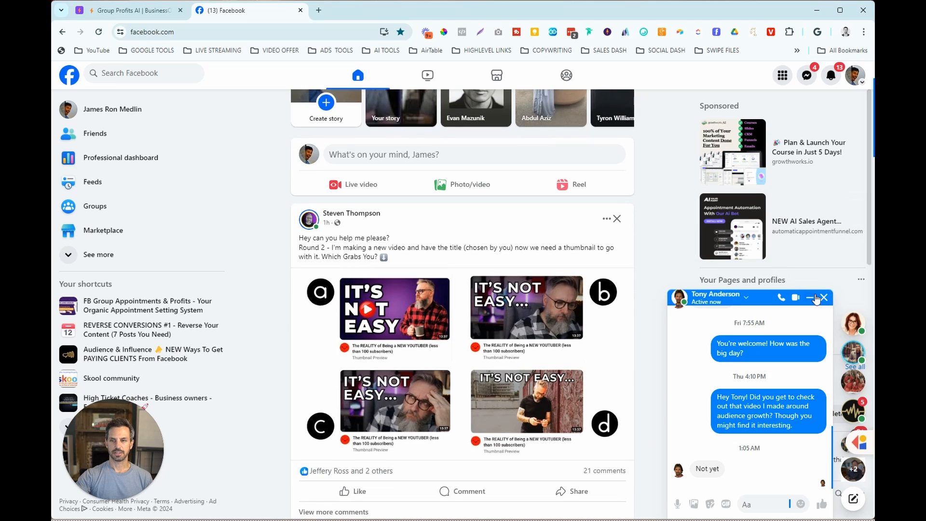
{"action": "scroll", "coordinate": [643, 182], "scroll_direction": "down", "scroll_amount": 10}
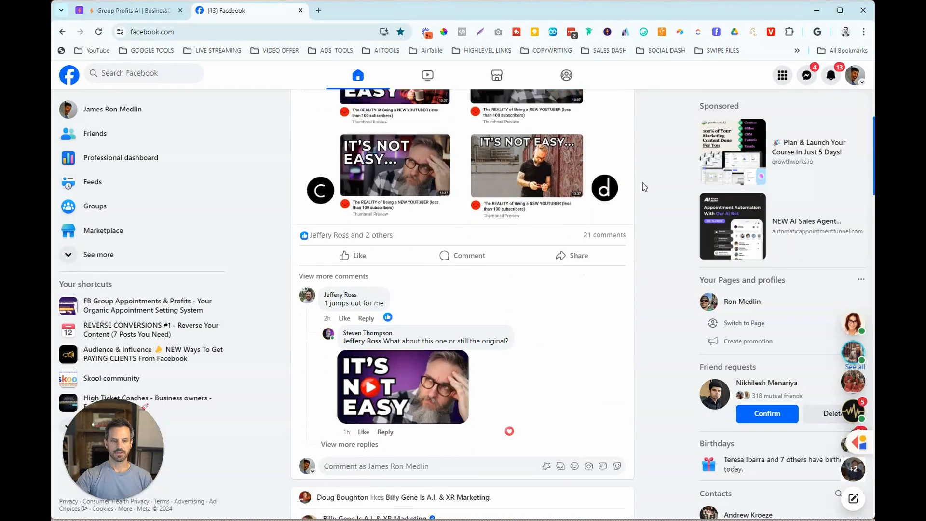
{"action": "scroll", "coordinate": [644, 184], "scroll_direction": "down", "scroll_amount": 3}
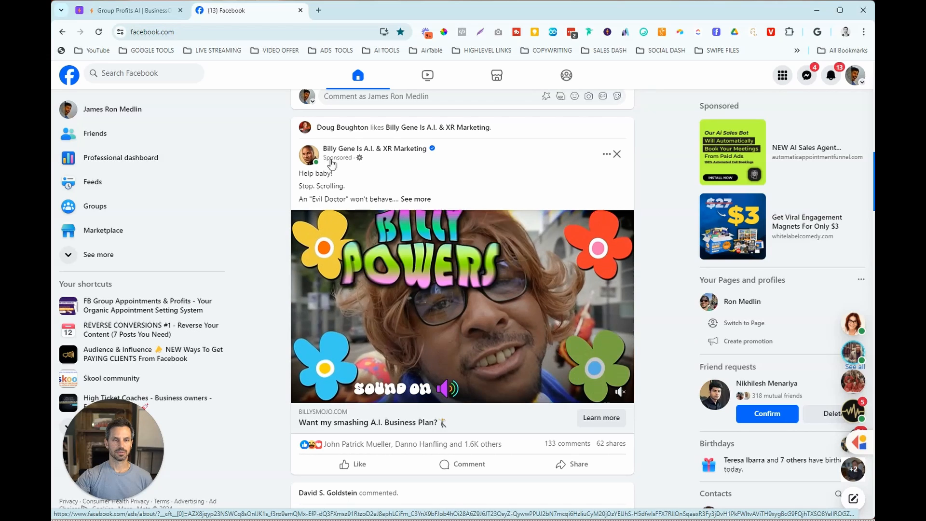
{"action": "middle_click", "coordinate": [338, 164]}
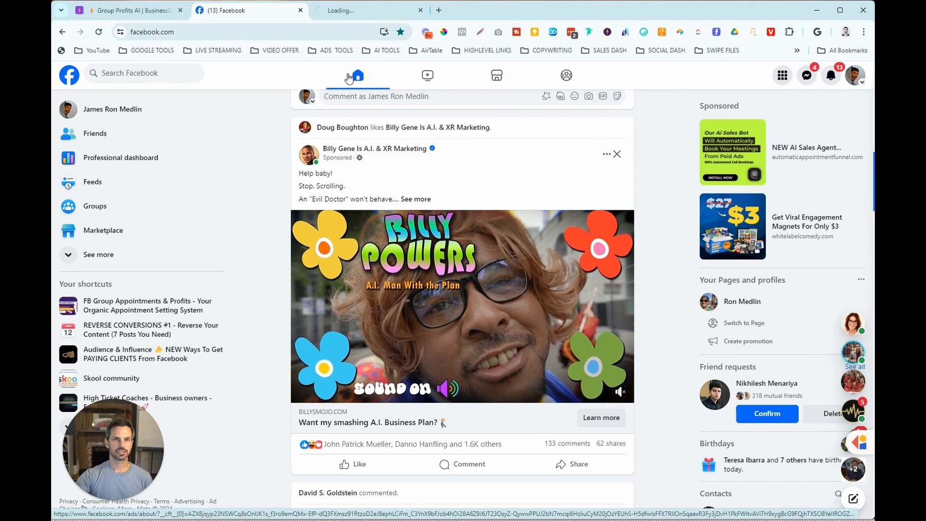
{"action": "left_click", "coordinate": [363, 19]}
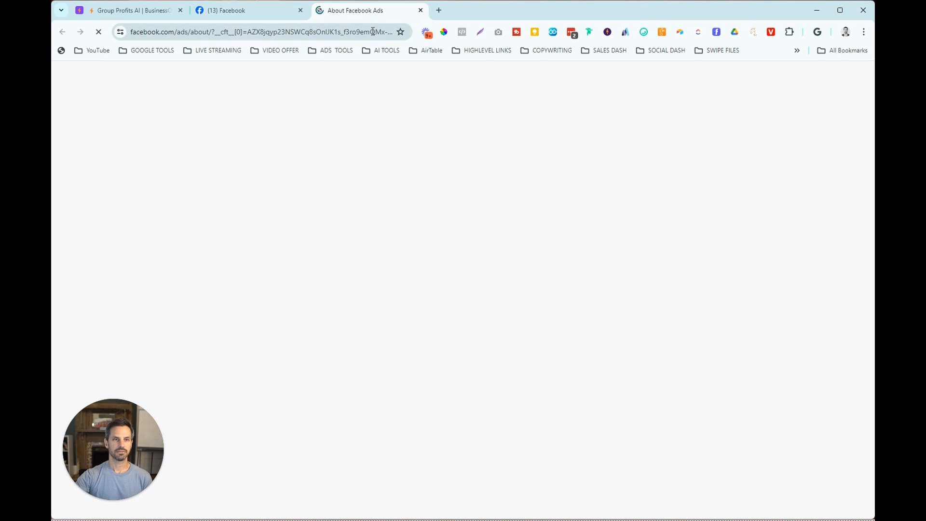
{"action": "left_click", "coordinate": [276, 13]}
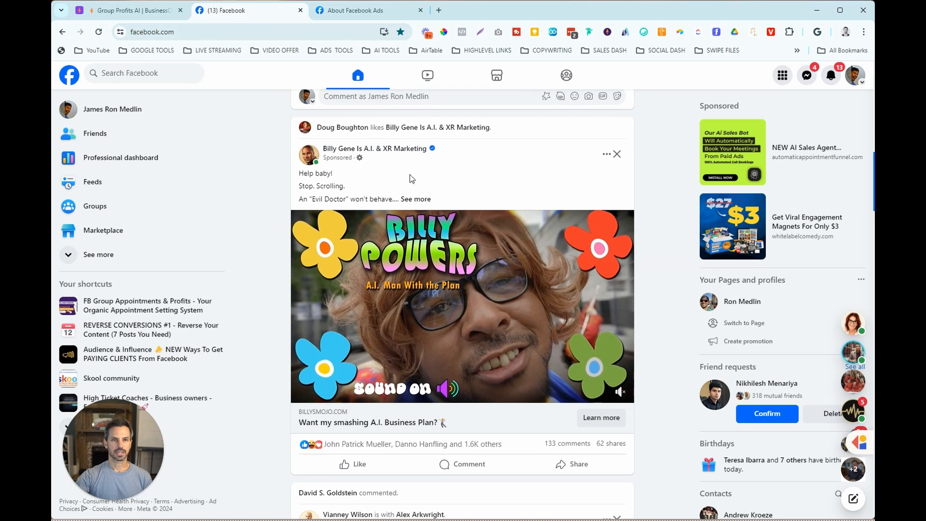
- Expand and select the ad's full description text, and open the Web clipper's Ad Swipe Library record form
{"action": "left_click", "coordinate": [416, 199]}
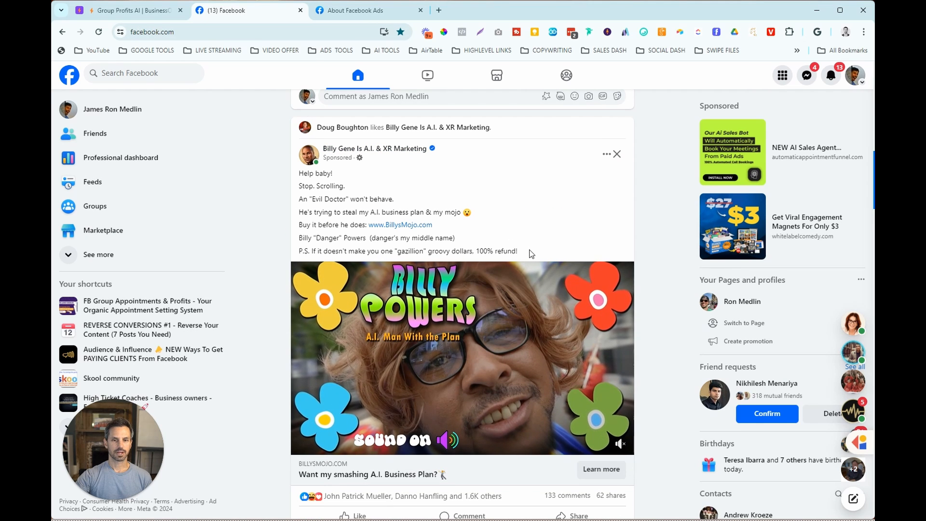
{"action": "left_click_drag", "start_coordinate": [518, 251], "coordinate": [299, 171]}
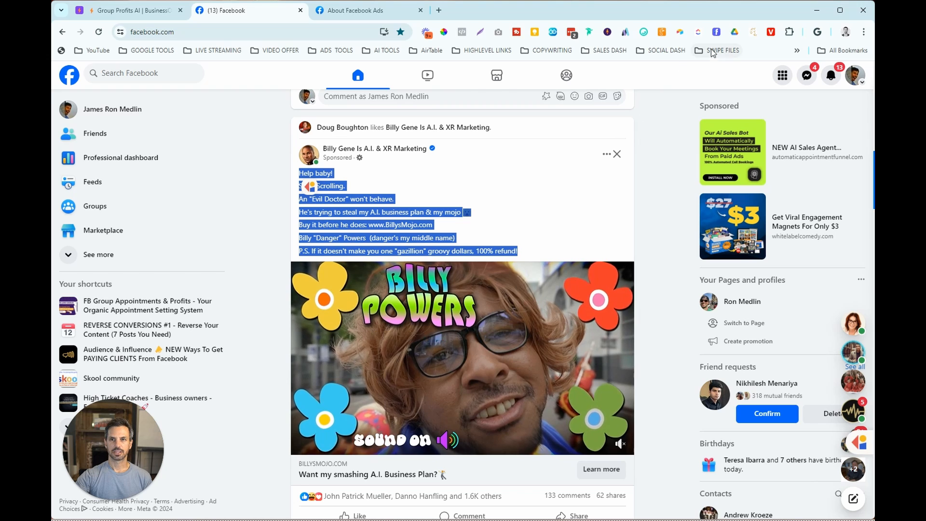
{"action": "left_click", "coordinate": [681, 32]}
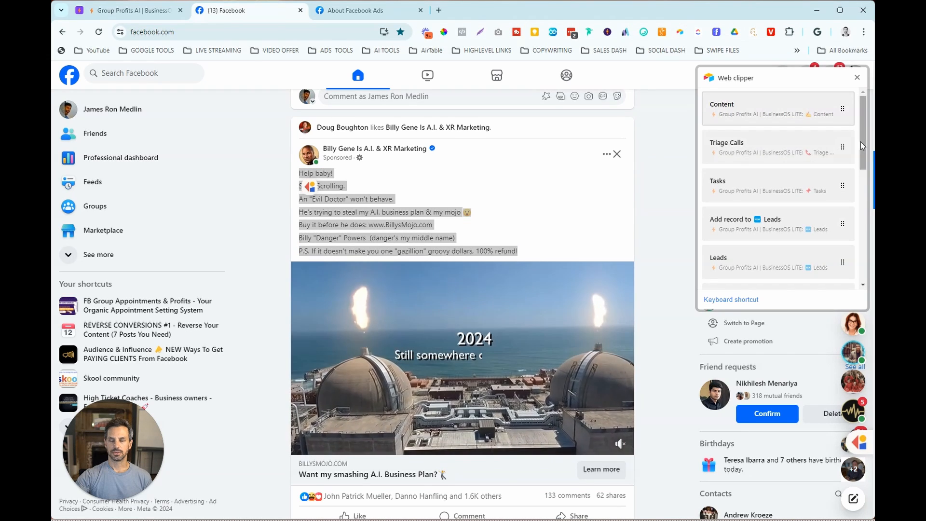
{"action": "scroll", "coordinate": [780, 217], "scroll_direction": "down", "scroll_amount": 2}
{"action": "left_click", "coordinate": [779, 269]}
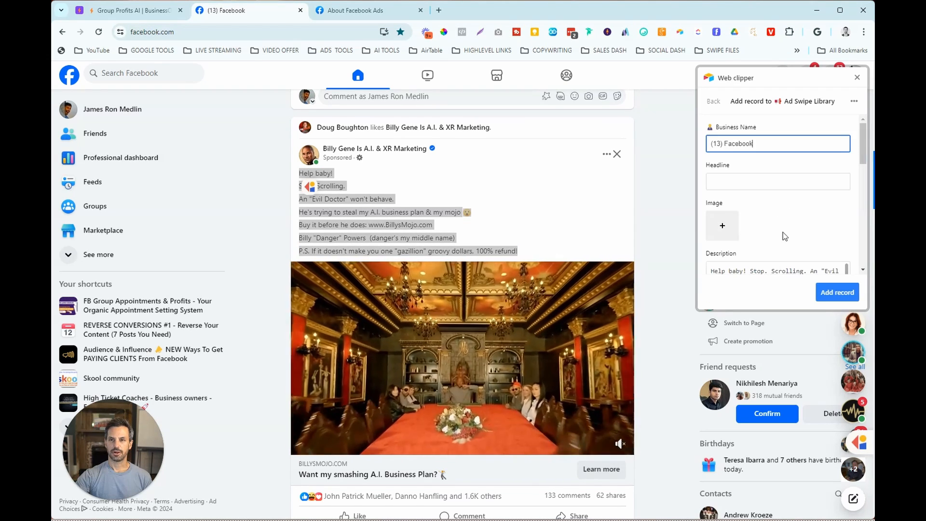
- Enter Billy Gene as the business name, check the ad's landing page, and set the ad type to Funnel
{"action": "type", "text": "Billy Gene"}
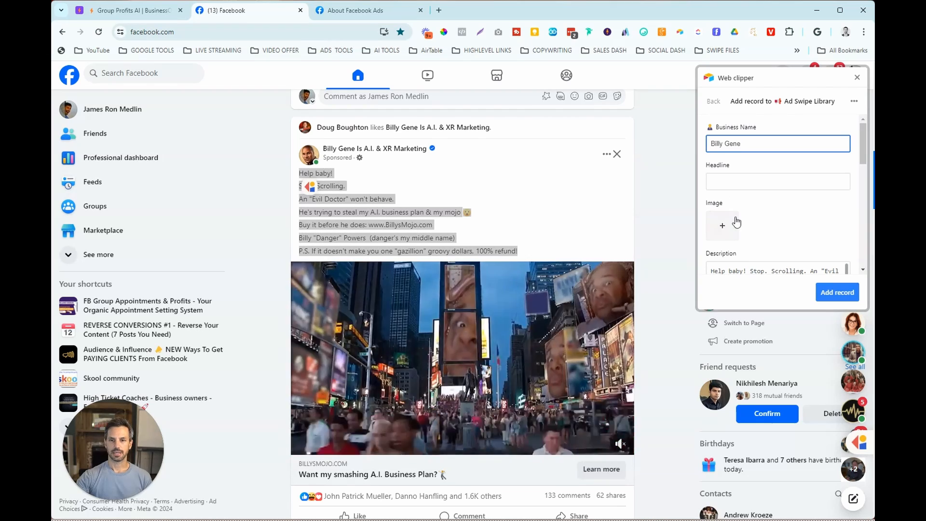
{"action": "scroll", "coordinate": [772, 241], "scroll_direction": "down", "scroll_amount": 3}
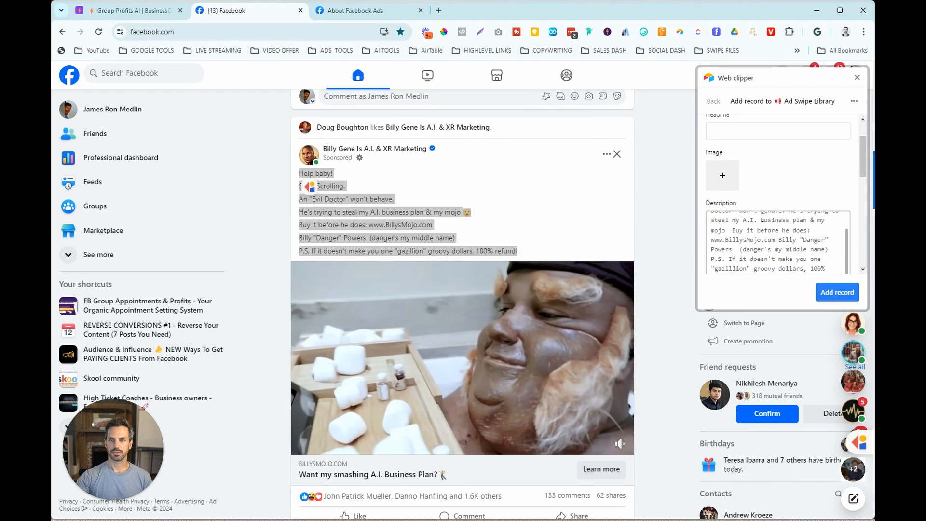
{"action": "scroll", "coordinate": [863, 171], "scroll_direction": "down", "scroll_amount": 2}
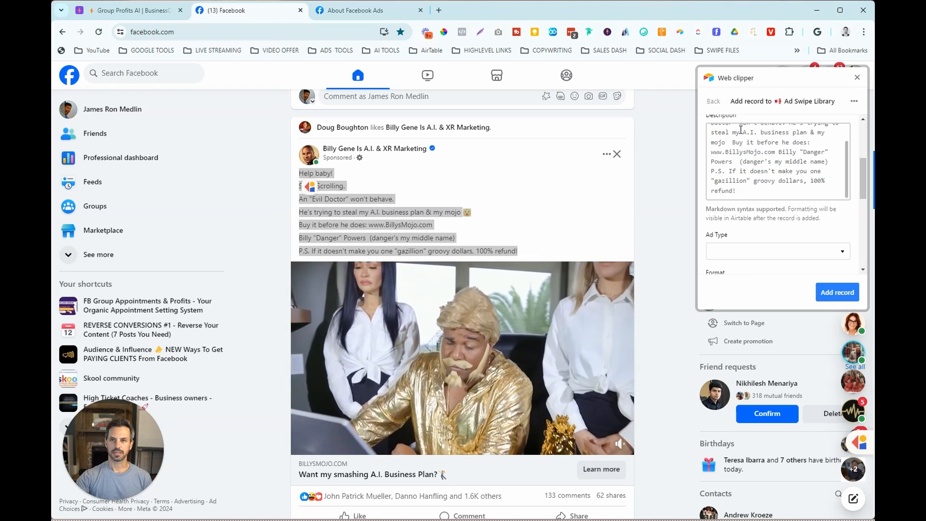
{"action": "scroll", "coordinate": [741, 130], "scroll_direction": "down", "scroll_amount": 3}
{"action": "left_click", "coordinate": [729, 201]}
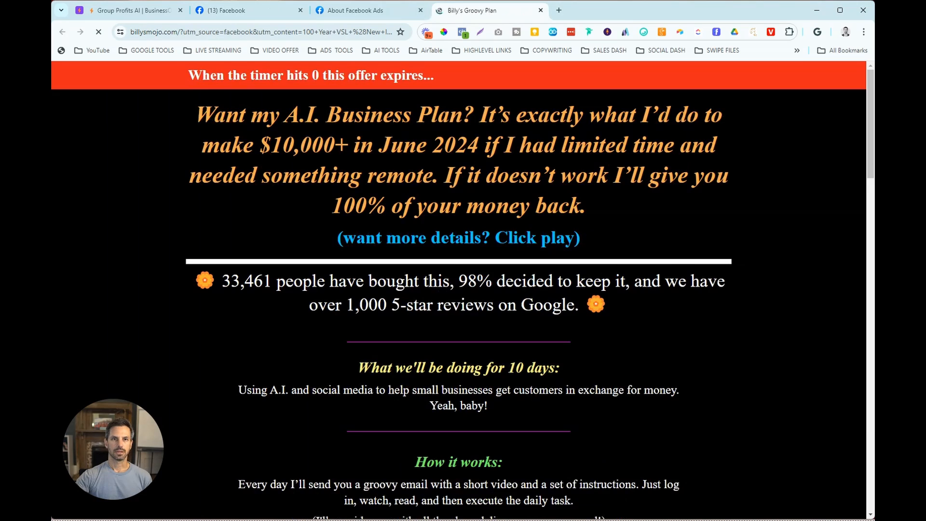
{"action": "left_click", "coordinate": [268, 11]}
{"action": "left_click", "coordinate": [769, 201]}
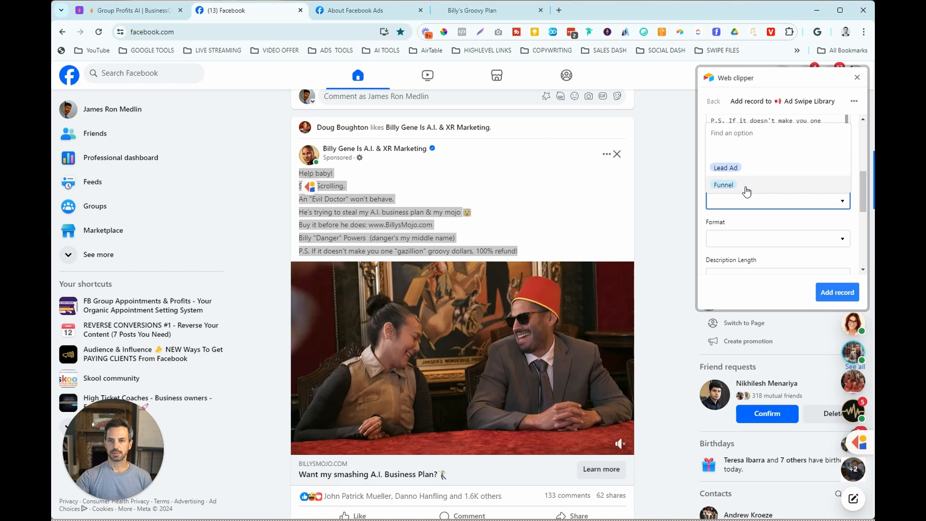
{"action": "left_click", "coordinate": [724, 184]}
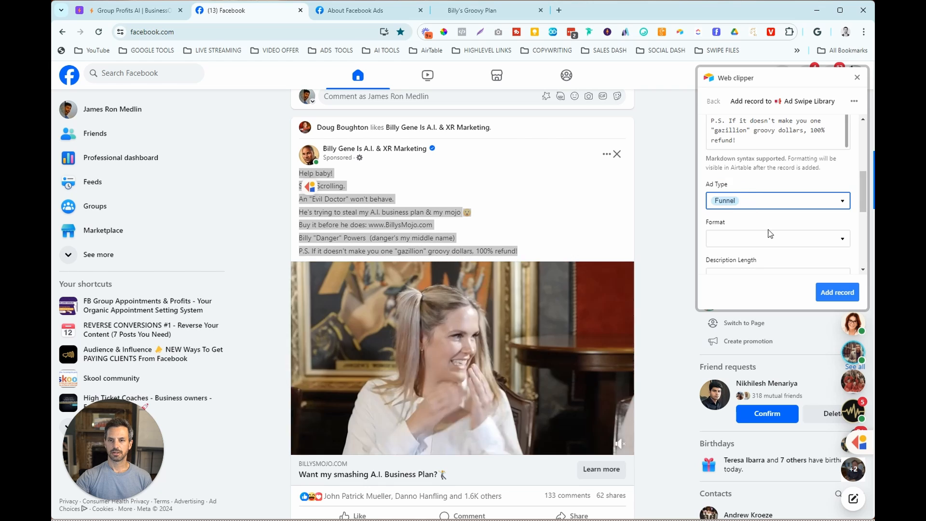
- Set the ad record's format to Video and its description length to Short
{"action": "left_click", "coordinate": [772, 238]}
{"action": "left_click", "coordinate": [757, 222]}
{"action": "scroll", "coordinate": [794, 216], "scroll_direction": "down", "scroll_amount": 3}
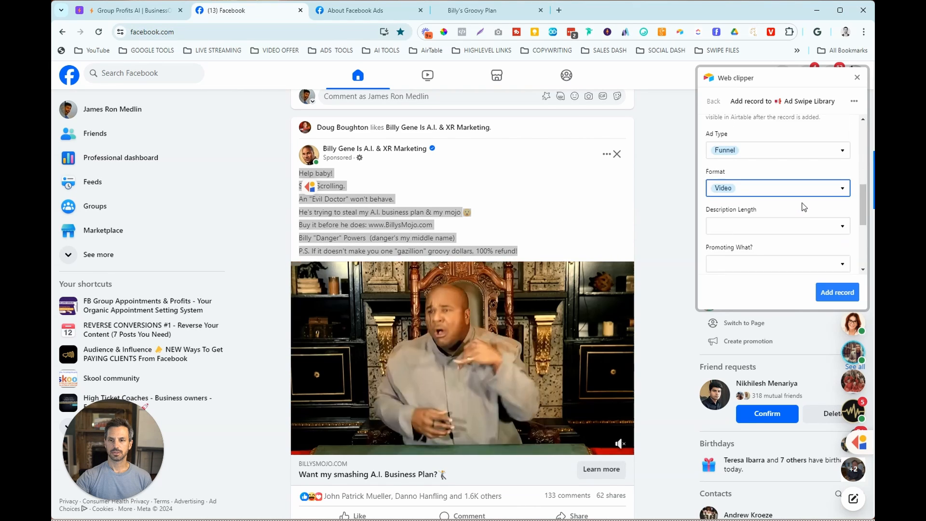
{"action": "scroll", "coordinate": [839, 179], "scroll_direction": "up", "scroll_amount": 1}
{"action": "left_click", "coordinate": [840, 178]}
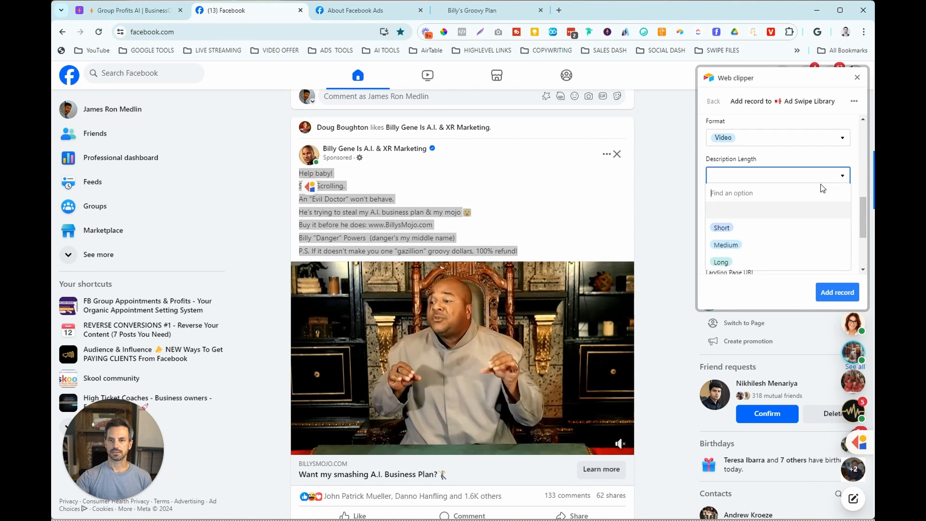
{"action": "left_click", "coordinate": [761, 229]}
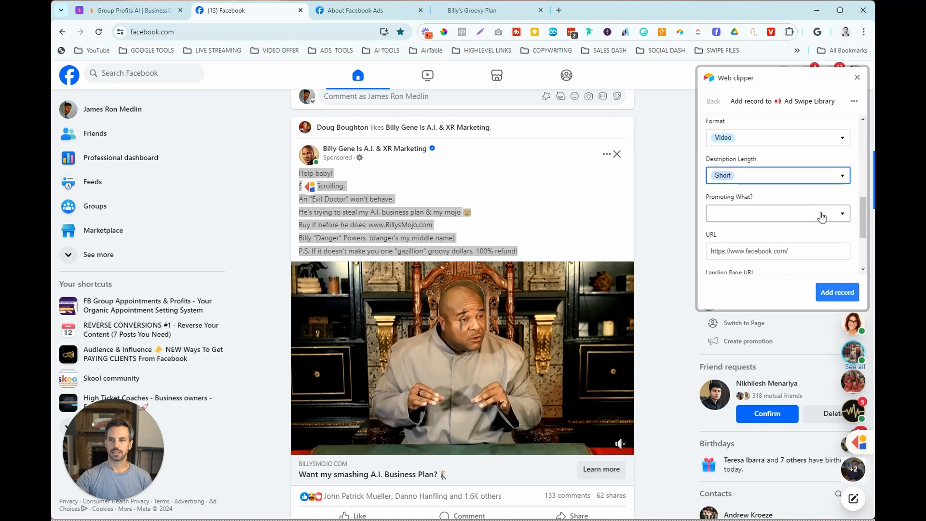
- Copy the Billy's Groovy Plan page address into the clipper record's Landing Page URL field
{"action": "left_click", "coordinate": [467, 12]}
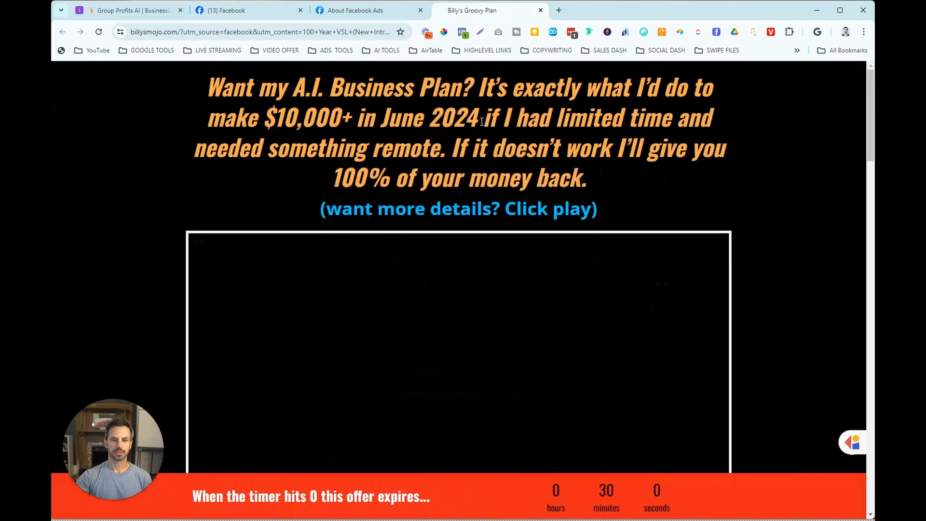
{"action": "left_click", "coordinate": [288, 31]}
{"action": "right_click", "coordinate": [288, 31]}
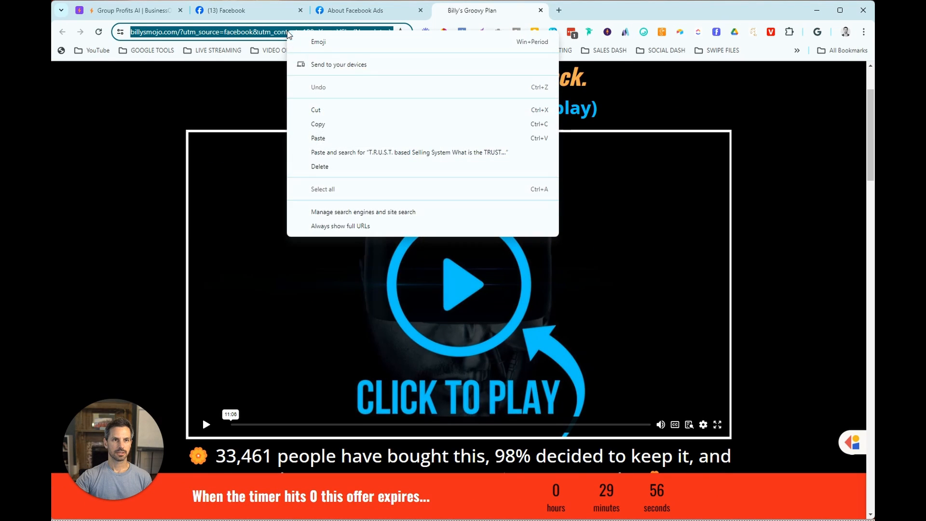
{"action": "left_click", "coordinate": [320, 122]}
{"action": "left_click", "coordinate": [268, 12]}
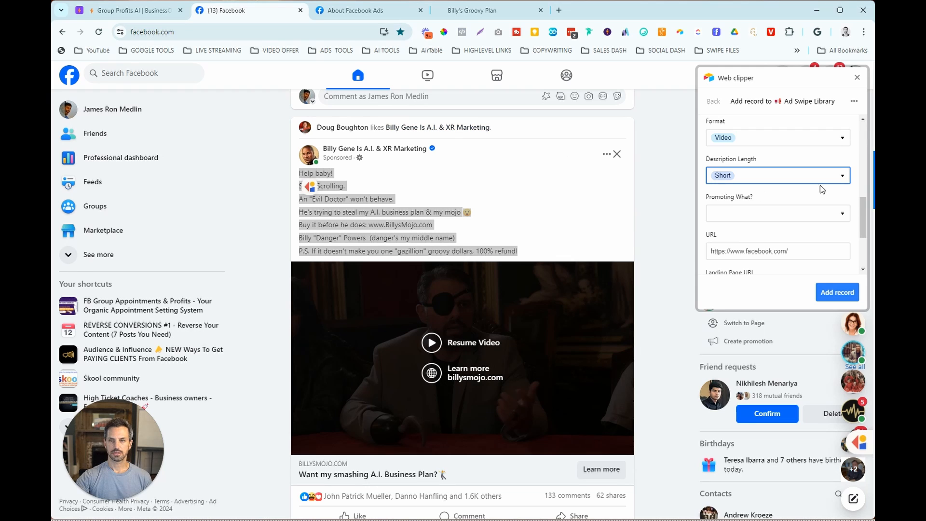
{"action": "scroll", "coordinate": [791, 189], "scroll_direction": "down", "scroll_amount": 1}
{"action": "left_click", "coordinate": [786, 237]}
{"action": "key", "text": "ctrl+v"}
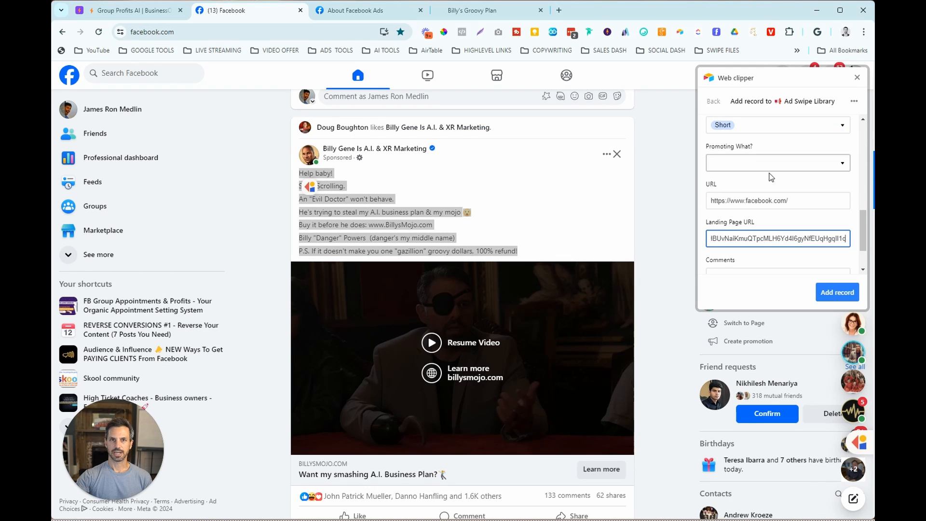
- Review the Billy's Groovy Plan landing page down to its order form to determine what the ad promotes
{"action": "left_click", "coordinate": [501, 11]}
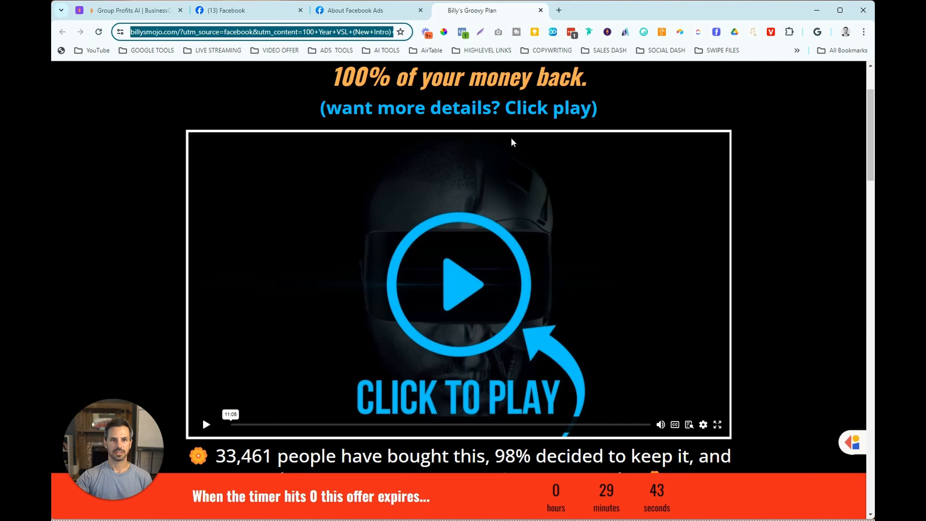
{"action": "scroll", "coordinate": [511, 138], "scroll_direction": "down", "scroll_amount": 3}
{"action": "scroll", "coordinate": [512, 139], "scroll_direction": "down", "scroll_amount": 8}
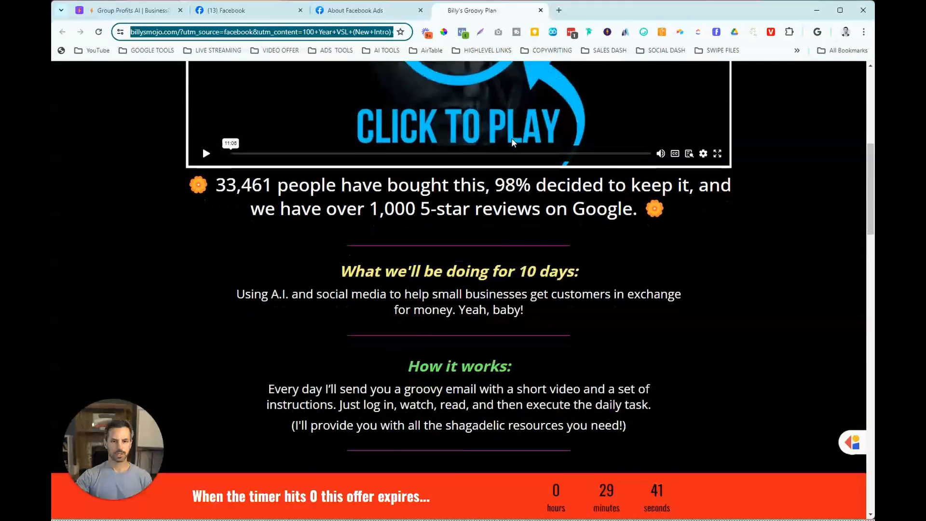
{"action": "scroll", "coordinate": [514, 140], "scroll_direction": "down", "scroll_amount": 10}
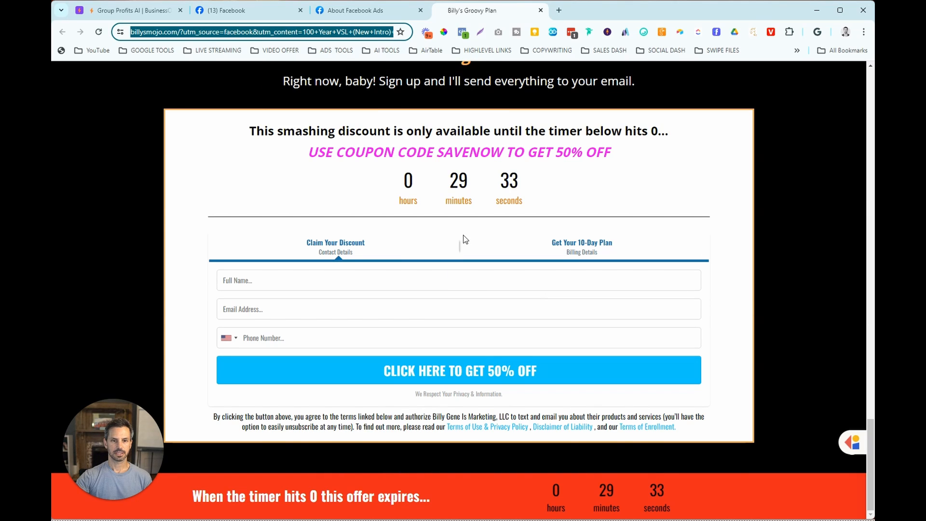
{"action": "scroll", "coordinate": [465, 240], "scroll_direction": "up", "scroll_amount": 7}
{"action": "left_click", "coordinate": [249, 10]}
- Set Comments to 133 and Likes/Loves to 1600, and add the record to the Ad Swipe Library
{"action": "scroll", "coordinate": [818, 183], "scroll_direction": "down", "scroll_amount": 1}
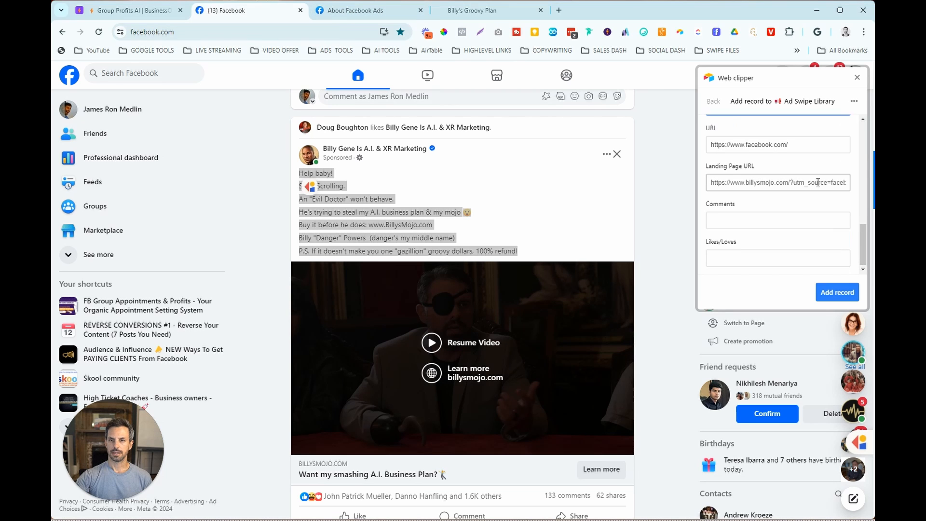
{"action": "scroll", "coordinate": [623, 385], "scroll_direction": "down", "scroll_amount": 1}
{"action": "left_click", "coordinate": [739, 218]}
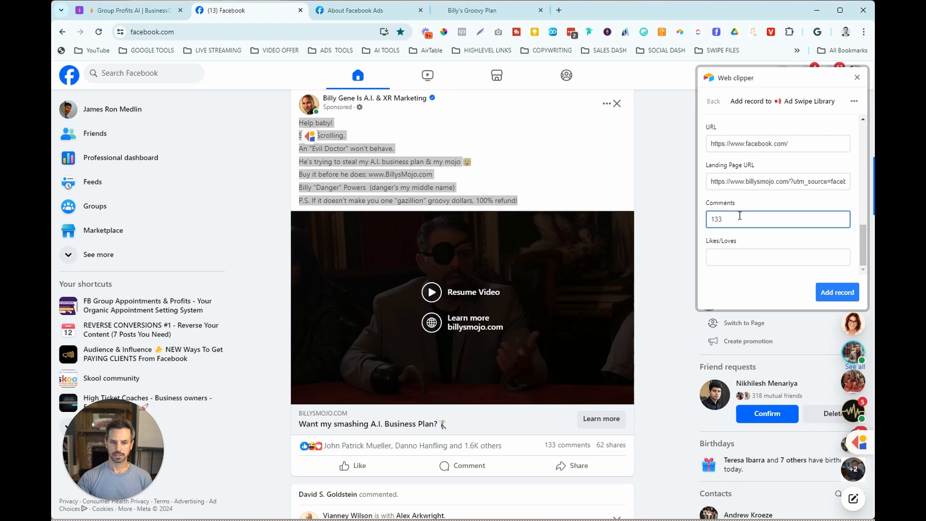
{"action": "left_click", "coordinate": [739, 256]}
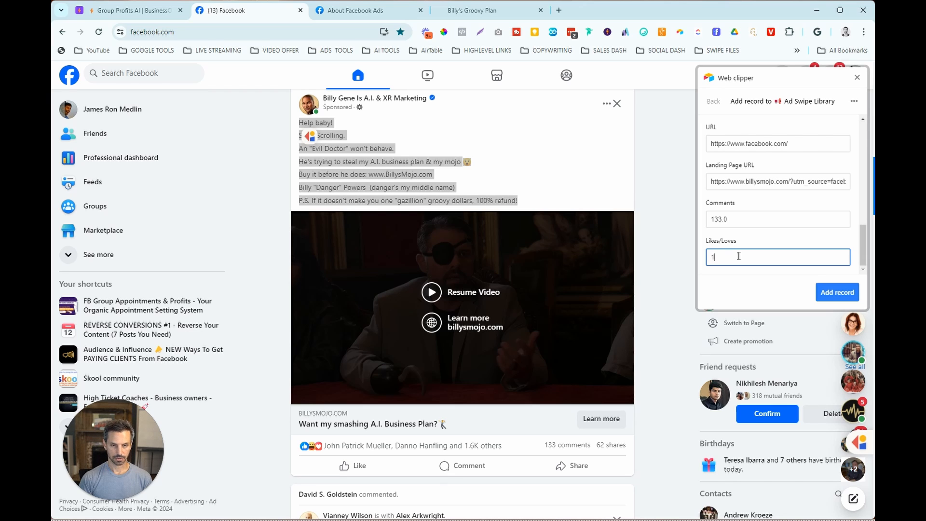
{"action": "type", "text": "1600"}
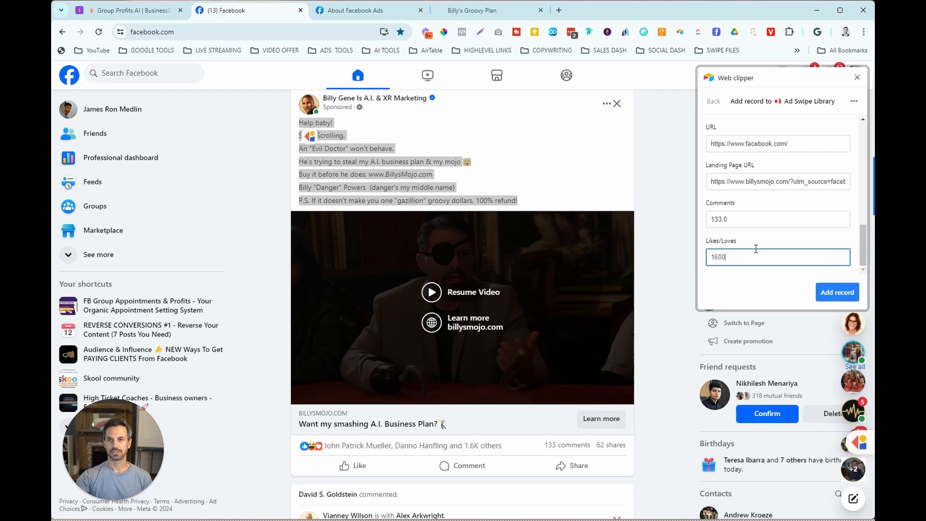
{"action": "left_click", "coordinate": [830, 294]}
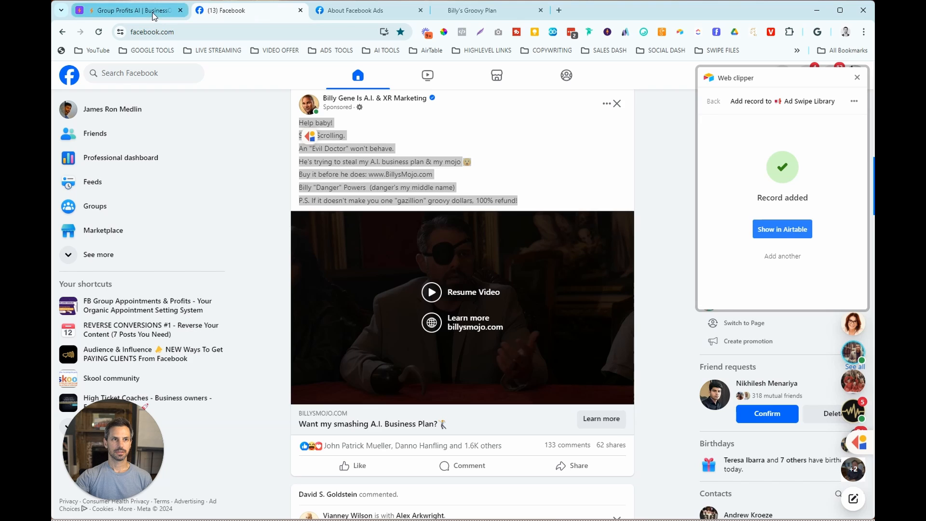
- Switch to Airtable, close the extensions area, and view the clipped Billy Gene record from its first fields
{"action": "left_click", "coordinate": [127, 10]}
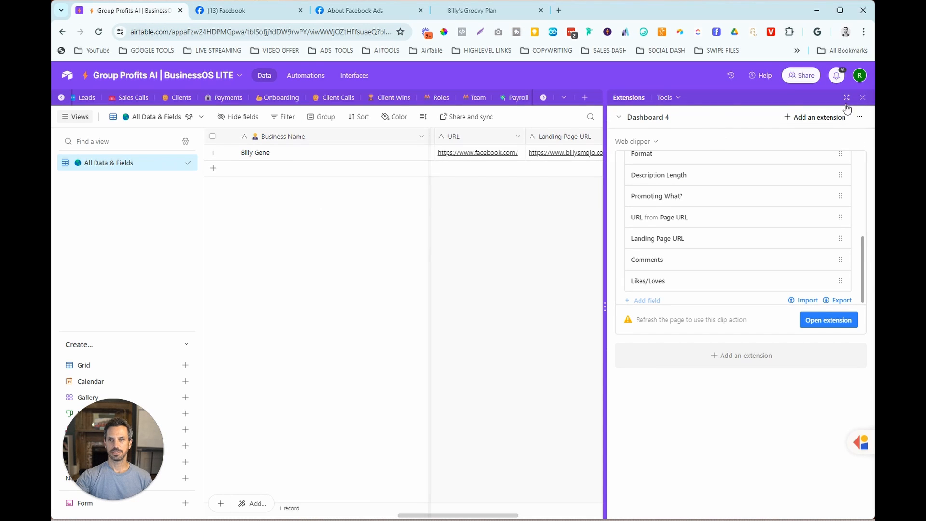
{"action": "left_click", "coordinate": [863, 97]}
{"action": "left_click_drag", "start_coordinate": [551, 518], "coordinate": [228, 518]}
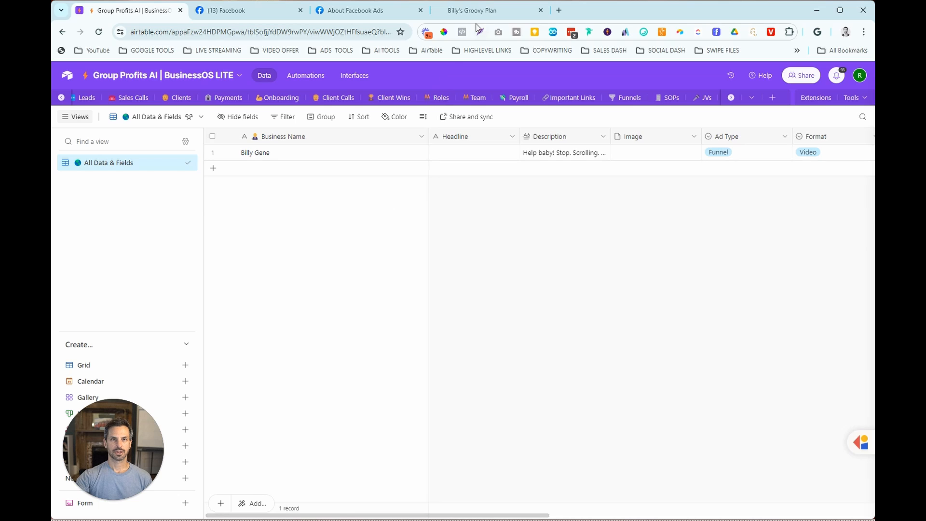
- Check the ad's headline on Facebook and enter "Want My Smashing A.I. Business Plan?" as the Billy Gene record's headline, looking up a dance emoji for it
{"action": "left_click", "coordinate": [501, 10]}
{"action": "left_click", "coordinate": [256, 12]}
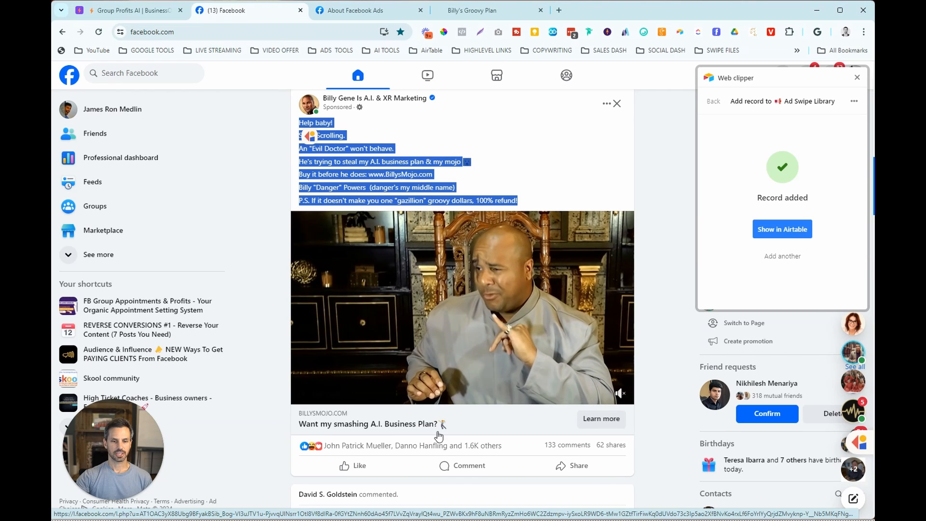
{"action": "left_click", "coordinate": [140, 11]}
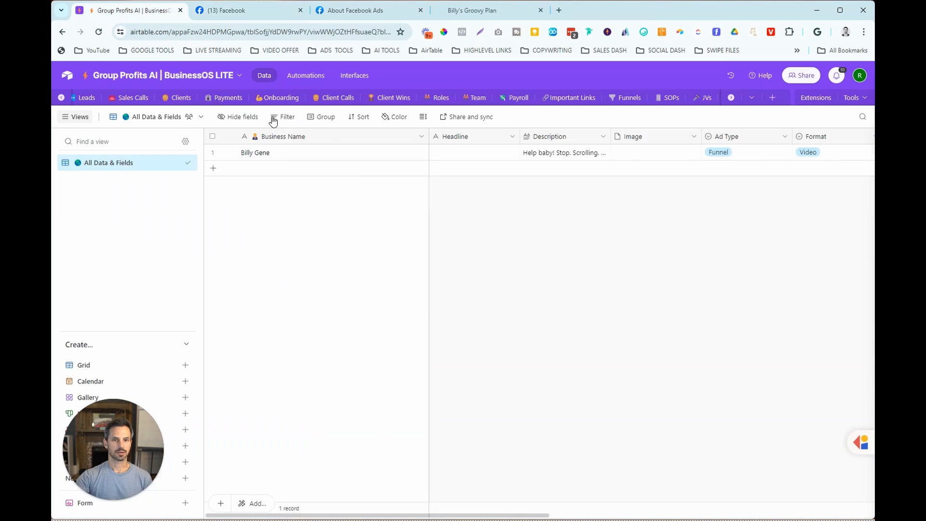
{"action": "left_click", "coordinate": [458, 154]}
{"action": "type", "text": "Wa"}
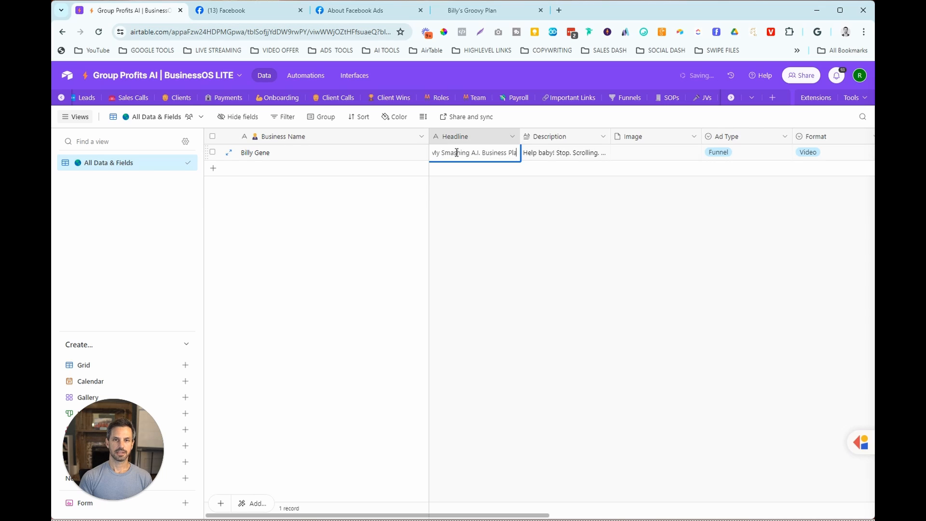
{"action": "type", "text": "n?"}
{"action": "key", "text": "super+period"}
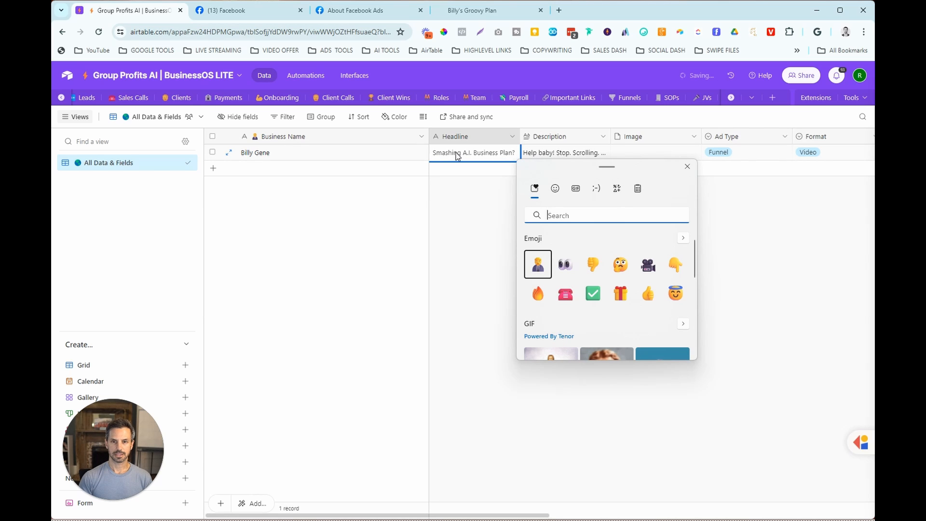
{"action": "type", "text": "dan"}
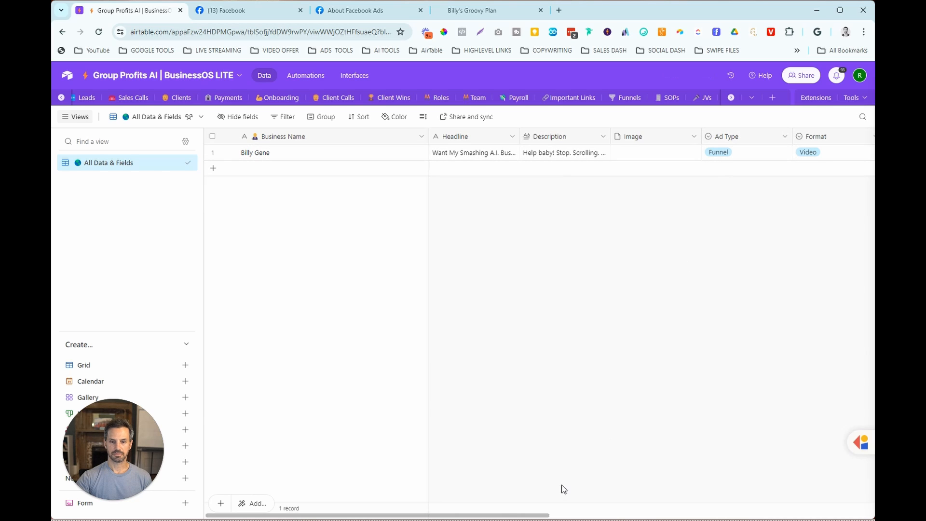
- Clear the Facebook address from the Billy Gene record's URL field
{"action": "left_click_drag", "start_coordinate": [545, 514], "coordinate": [840, 511]}
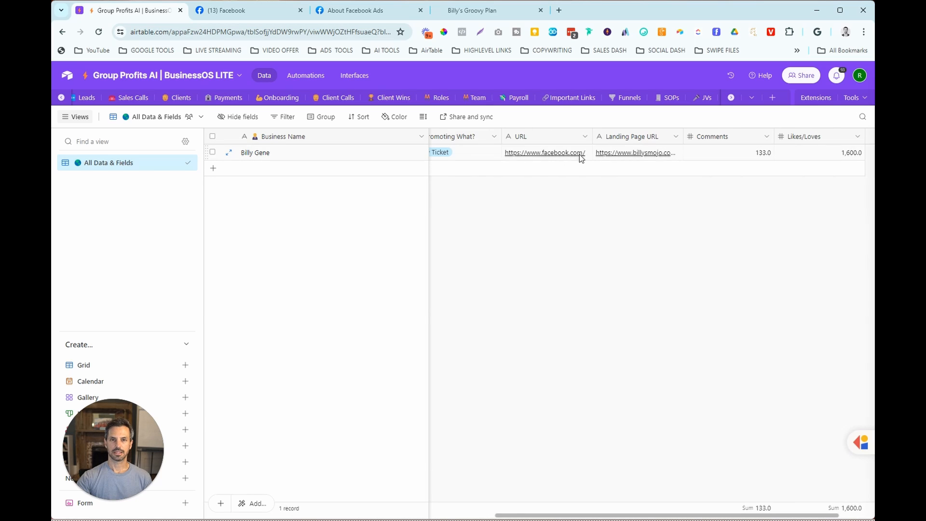
{"action": "left_click", "coordinate": [584, 152]}
{"action": "key", "text": "Delete"}
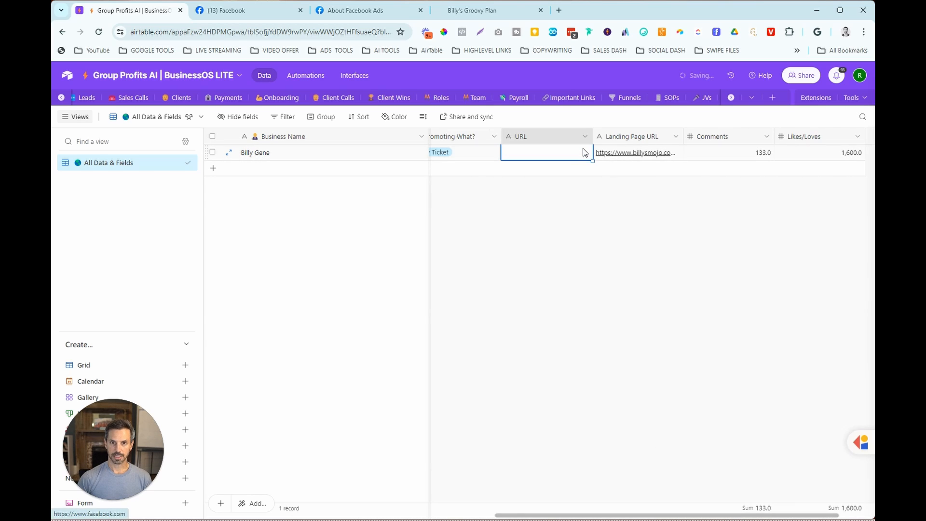
{"action": "left_click", "coordinate": [645, 242]}
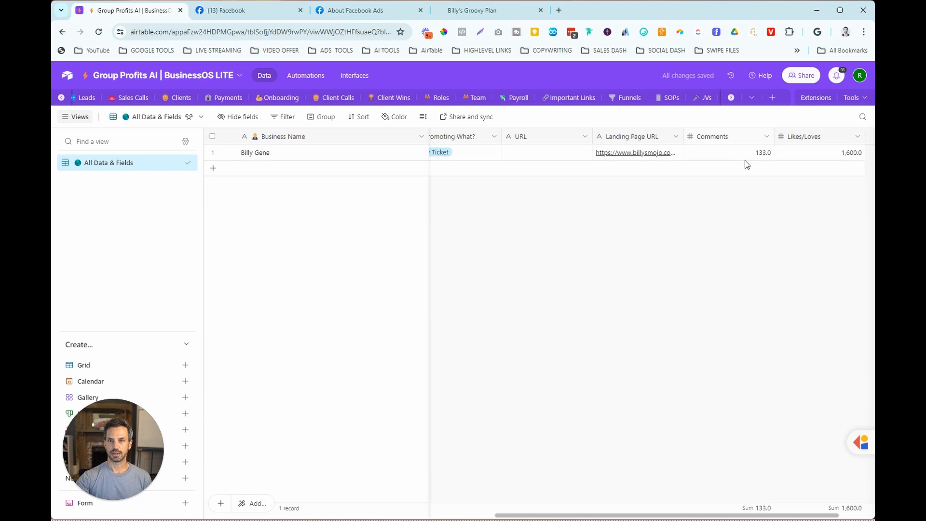
- Switch back to Facebook and look through the news feed for another sponsored post
{"action": "left_click", "coordinate": [242, 14]}
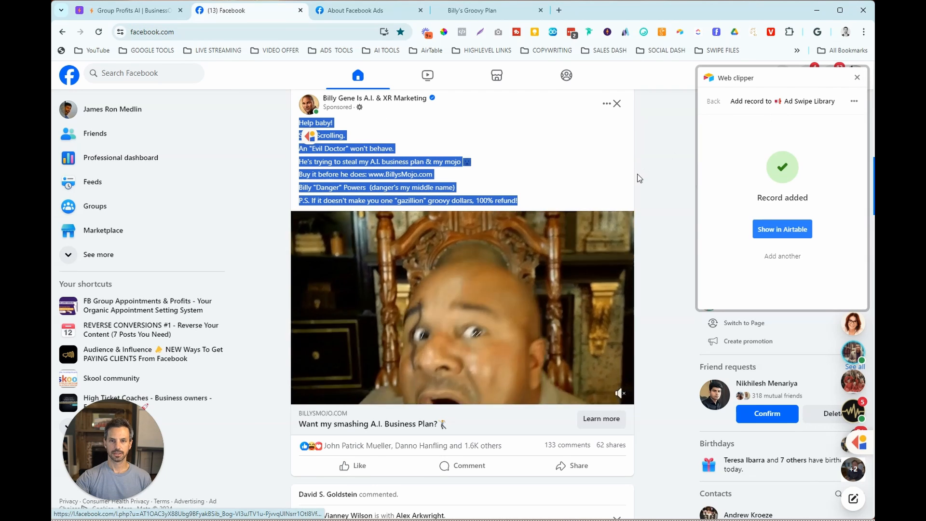
{"action": "scroll", "coordinate": [855, 85], "scroll_direction": "down", "scroll_amount": 1}
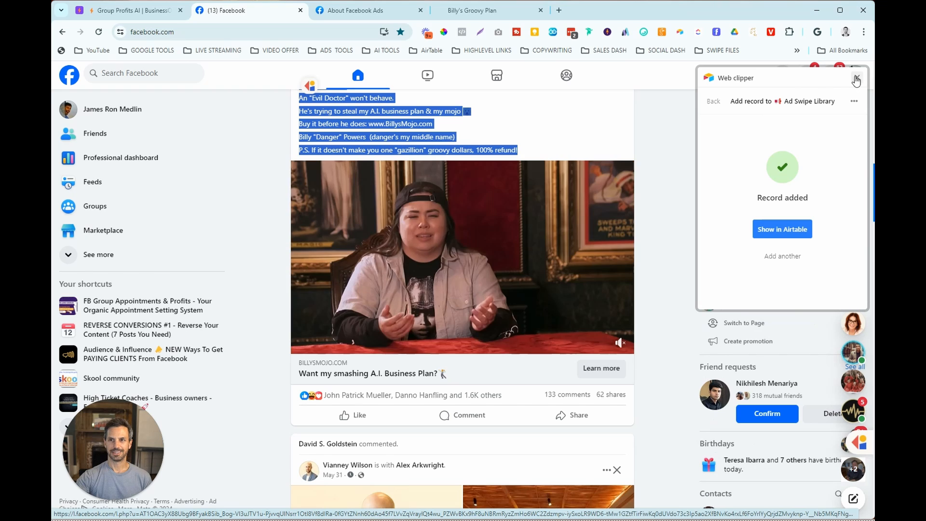
{"action": "scroll", "coordinate": [653, 210], "scroll_direction": "down", "scroll_amount": 2}
{"action": "scroll", "coordinate": [653, 209], "scroll_direction": "down", "scroll_amount": 7}
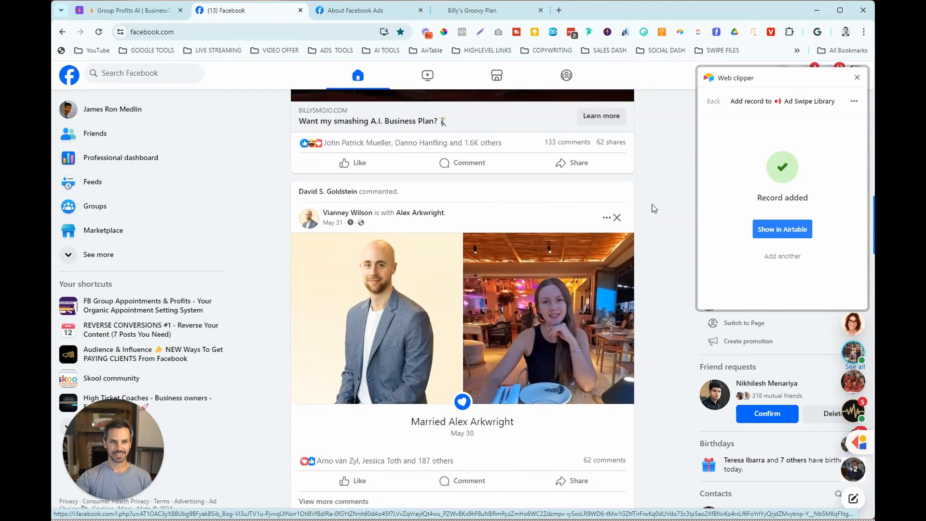
{"action": "scroll", "coordinate": [653, 211], "scroll_direction": "down", "scroll_amount": 15}
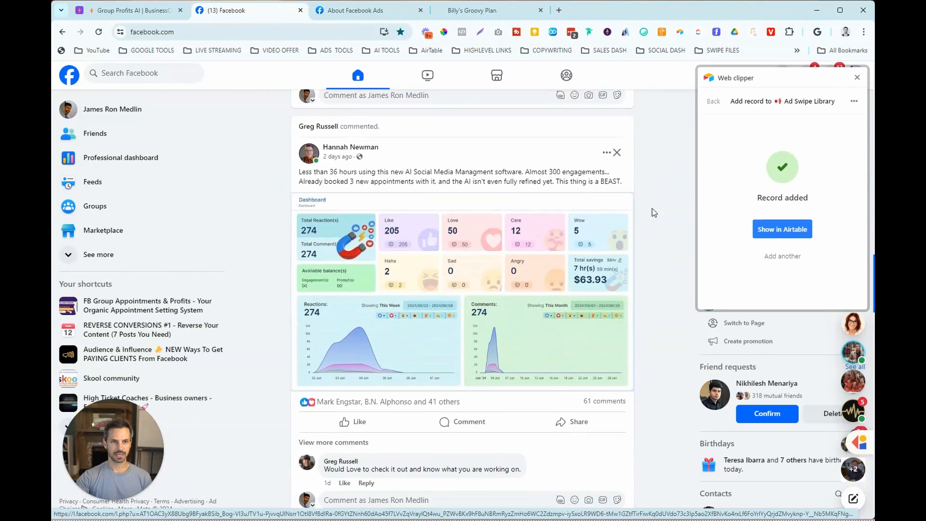
{"action": "scroll", "coordinate": [659, 214], "scroll_direction": "down", "scroll_amount": 8}
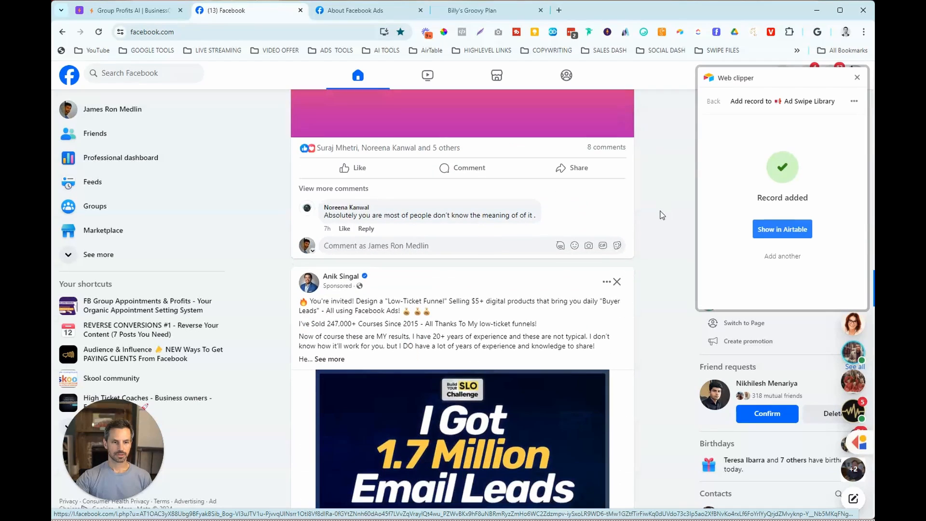
- Expand the sponsored funnel challenge post and select its entire ad description
{"action": "left_click", "coordinate": [333, 259]}
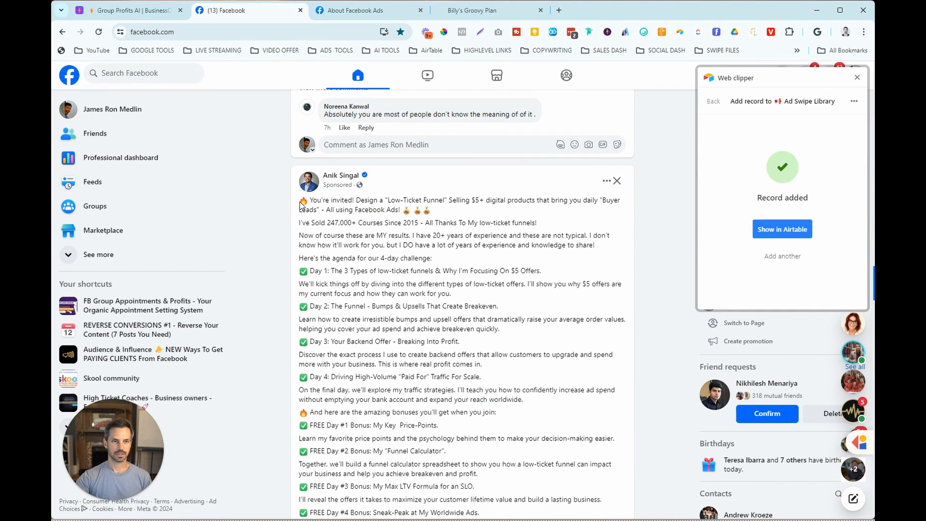
{"action": "scroll", "coordinate": [336, 230], "scroll_direction": "down", "scroll_amount": 5}
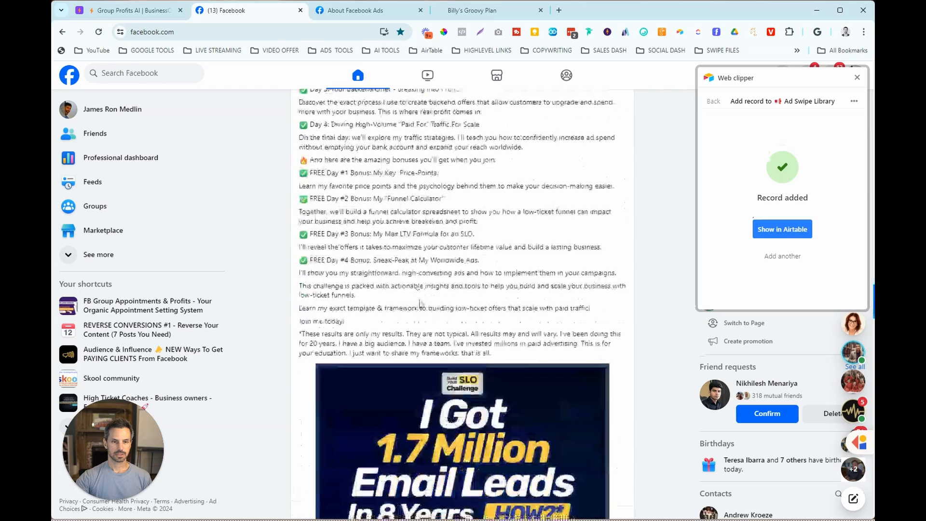
{"action": "triple_click", "coordinate": [513, 358]}
{"action": "left_click_drag", "start_coordinate": [404, 297], "coordinate": [302, 182]}
- Start an Ad Swipe Library record in the Web clipper from the selected text and enter the advertiser's name as Business Name
{"action": "left_click", "coordinate": [679, 36]}
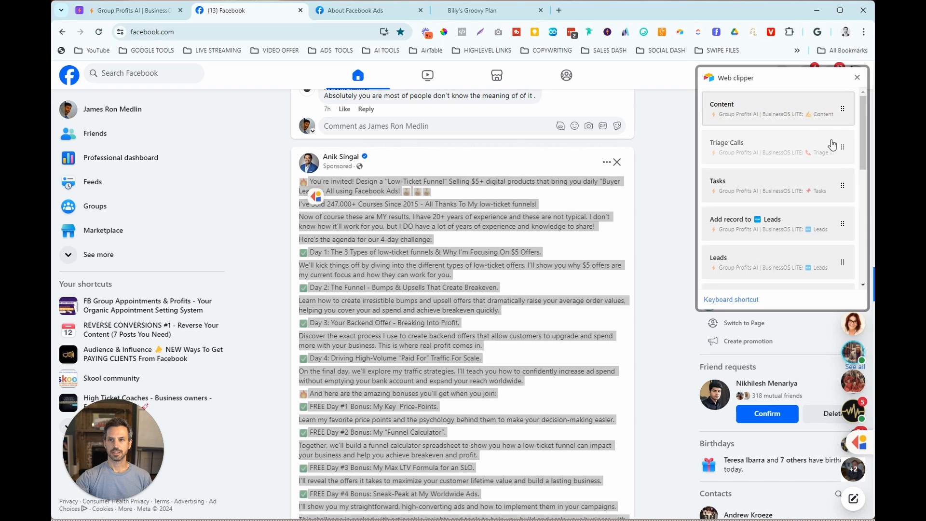
{"action": "left_click_drag", "start_coordinate": [862, 133], "coordinate": [872, 255]}
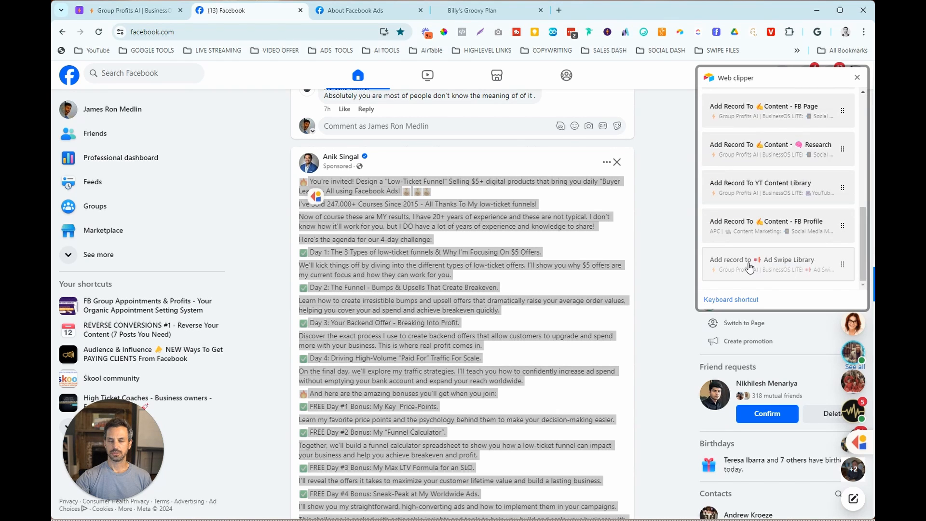
{"action": "left_click", "coordinate": [783, 265]}
{"action": "scroll", "coordinate": [781, 144], "scroll_direction": "down", "scroll_amount": 2}
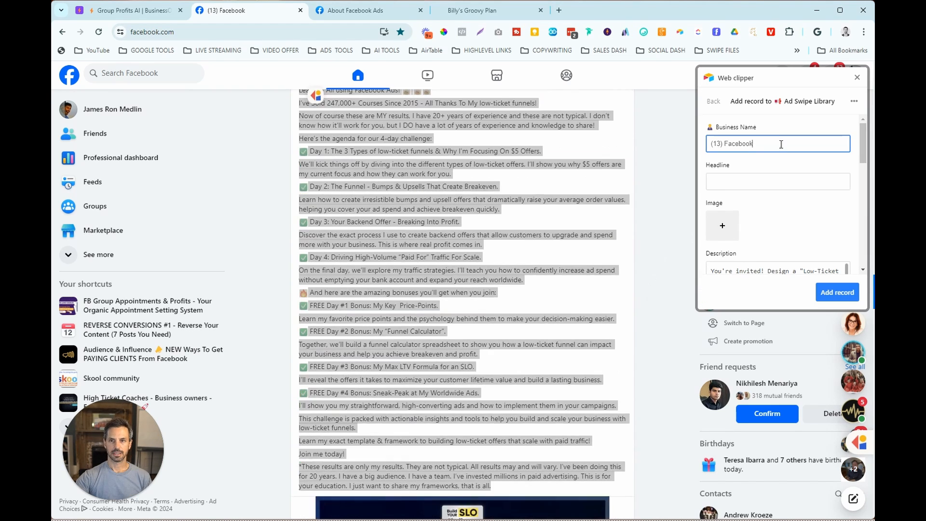
{"action": "scroll", "coordinate": [779, 145], "scroll_direction": "up", "scroll_amount": 1}
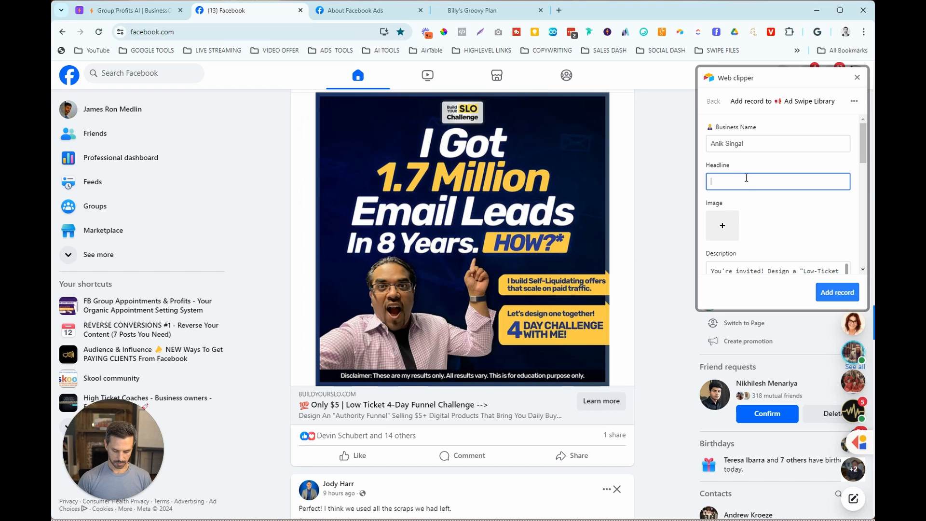
- Enter the headline "💯 Only $5 | Low Ticket 4-Day Funnel Challenge -->" in the clipper record, including the 100 emoji
{"action": "key", "text": "super+period"}
{"action": "type", "text": "100"}
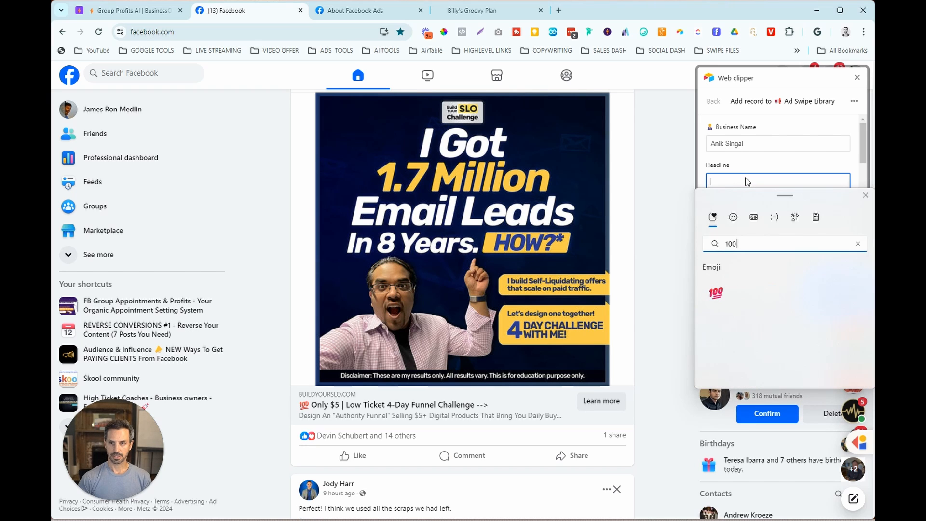
{"action": "left_click", "coordinate": [723, 299]}
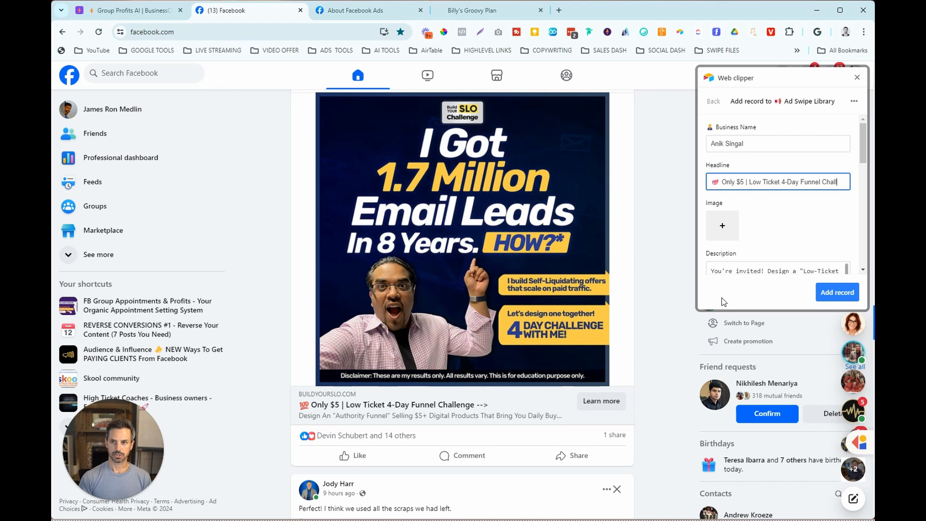
{"action": "type", "text": "enge -->"}
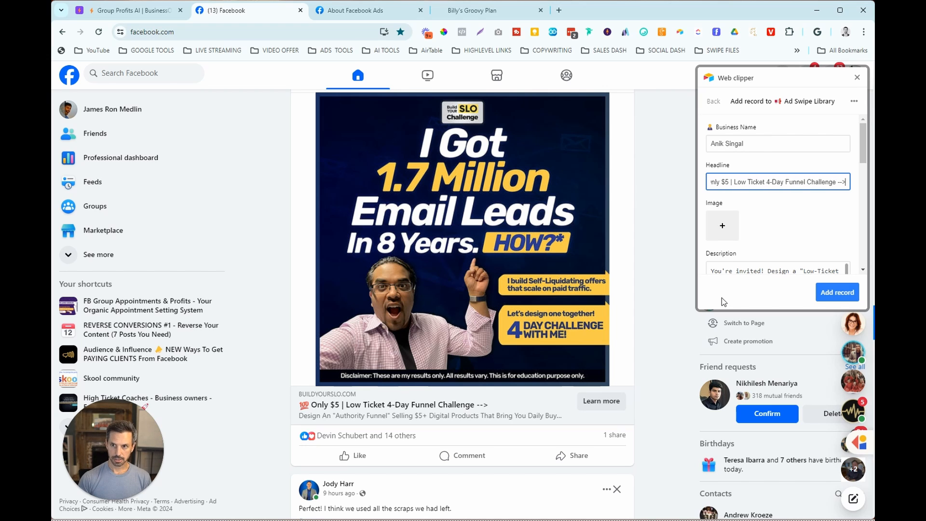
- Try to add the ad's picture from the page to the clipper record's Image field
{"action": "left_click", "coordinate": [723, 225]}
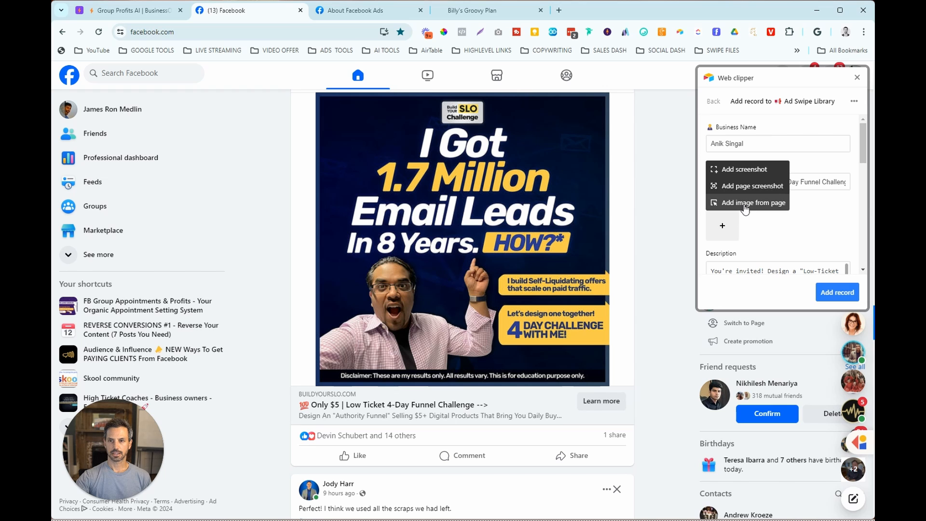
{"action": "left_click", "coordinate": [745, 205]}
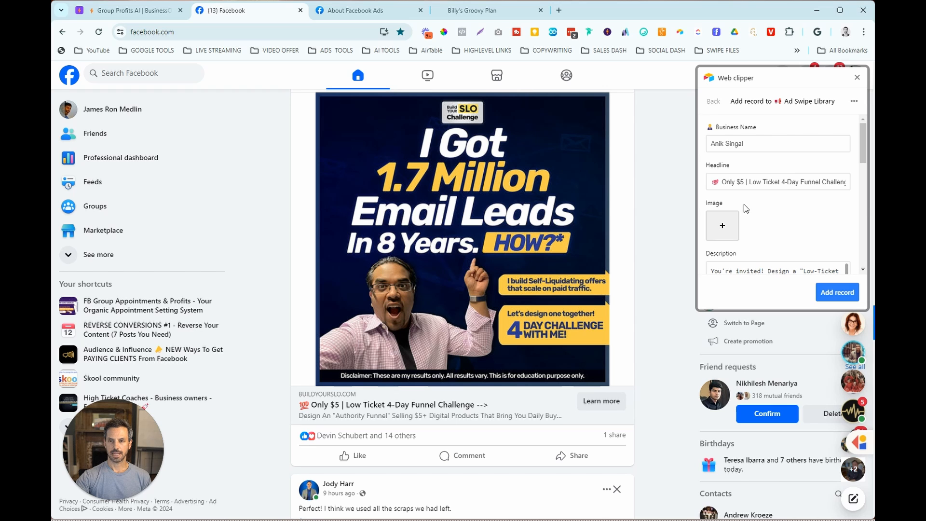
{"action": "left_click", "coordinate": [534, 192]}
{"action": "left_click", "coordinate": [249, 11]}
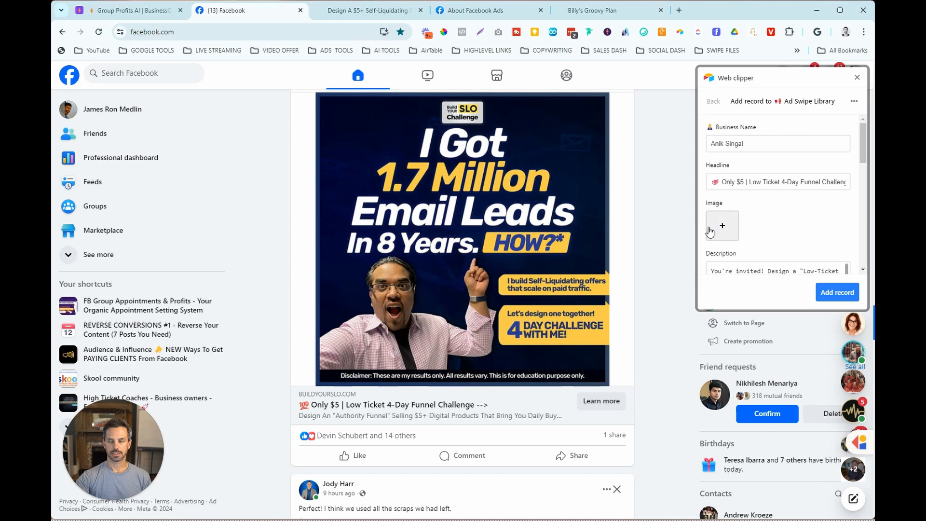
{"action": "left_click", "coordinate": [709, 232]}
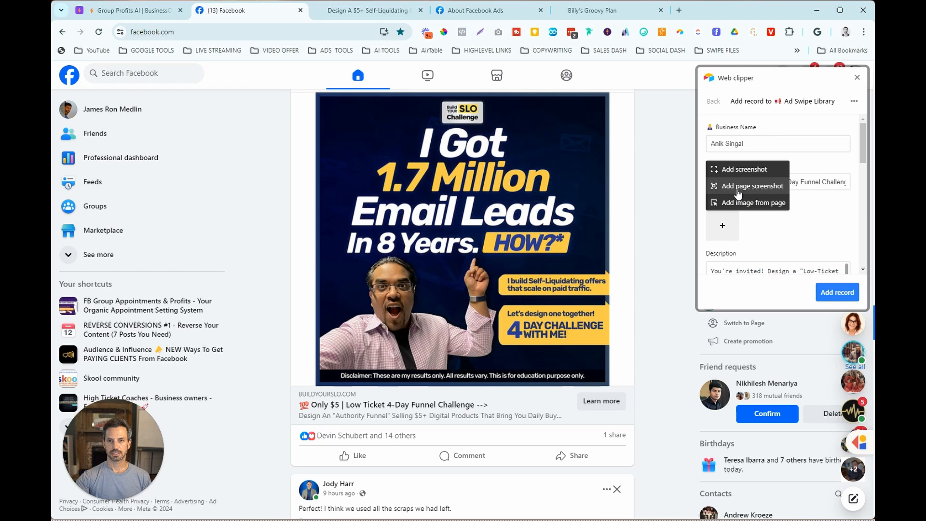
- Save the ad's "I Got 1.7 Million Email Leads" picture to the computer
{"action": "right_click", "coordinate": [444, 172]}
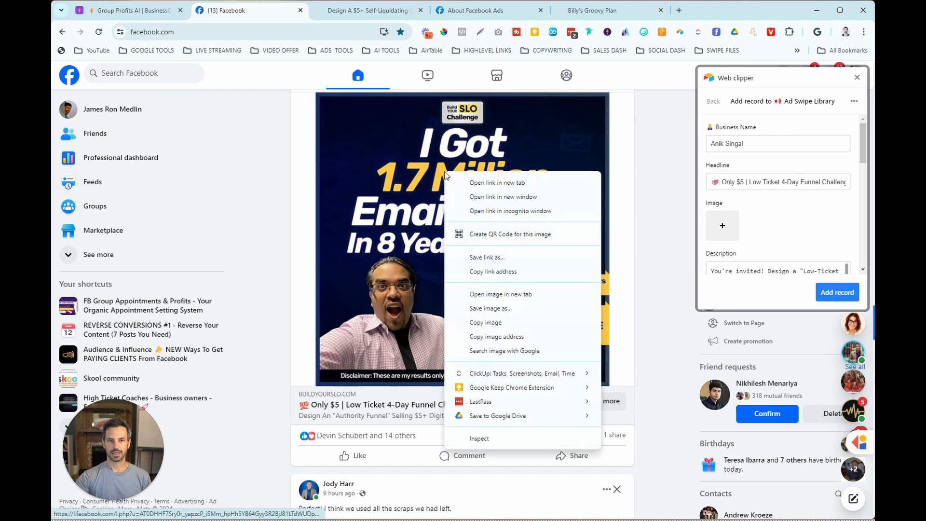
{"action": "left_click", "coordinate": [496, 309]}
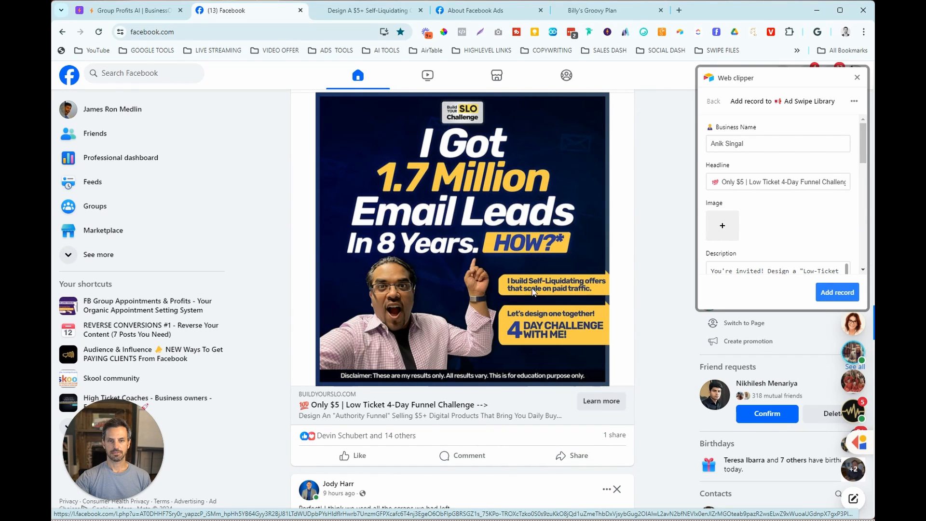
{"action": "left_click", "coordinate": [567, 256]}
{"action": "left_click", "coordinate": [847, 225]}
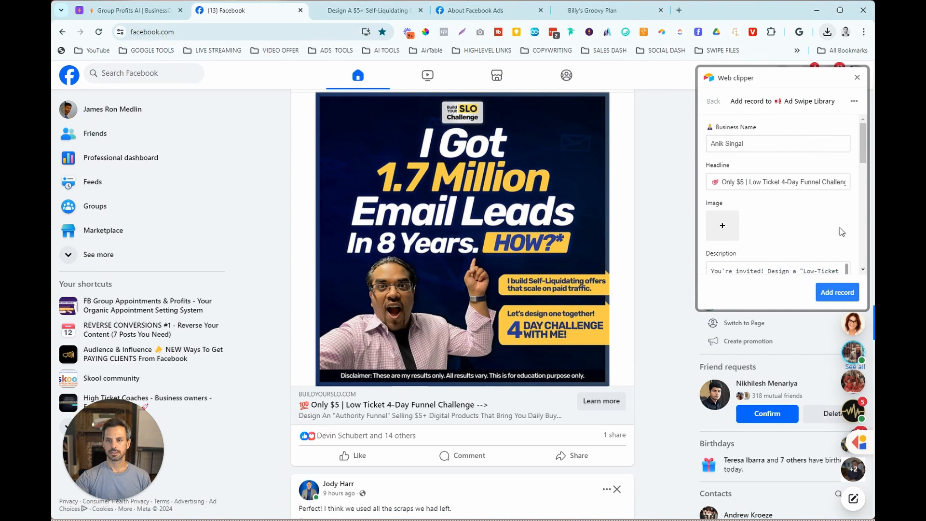
- Check the Ad Type options, then open the ad's landing page in a new tab and copy its web address
{"action": "scroll", "coordinate": [840, 227], "scroll_direction": "down", "scroll_amount": 8}
{"action": "scroll", "coordinate": [858, 175], "scroll_direction": "down", "scroll_amount": 2}
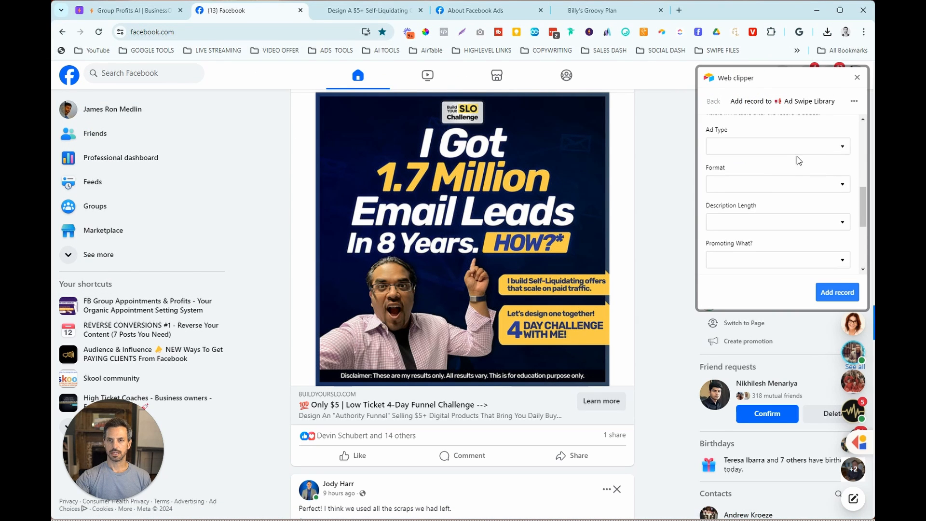
{"action": "left_click", "coordinate": [794, 153]}
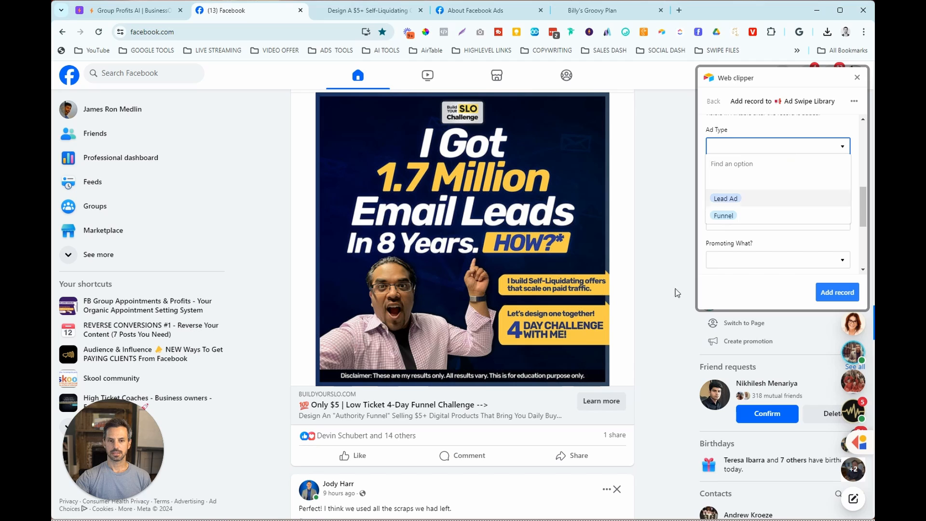
{"action": "middle_click", "coordinate": [601, 401]}
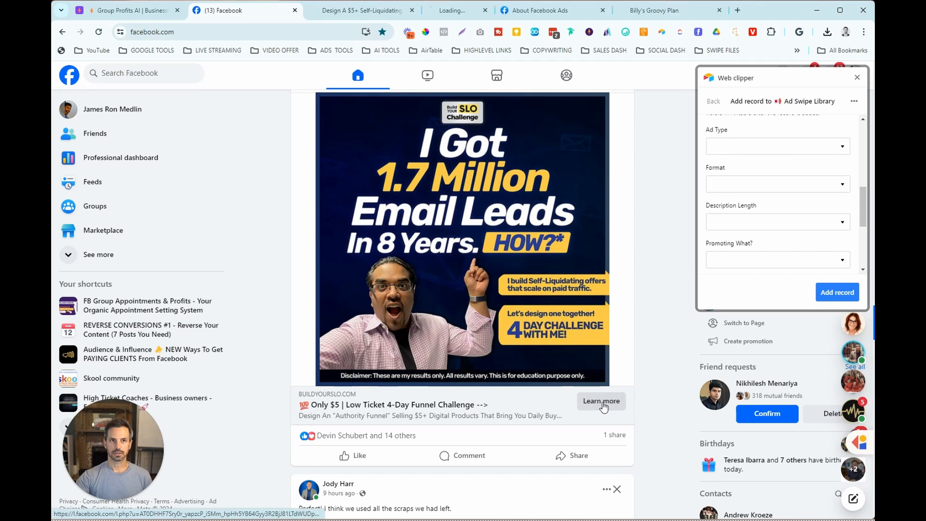
{"action": "left_click", "coordinate": [475, 11]}
{"action": "left_click", "coordinate": [270, 34]}
{"action": "right_click", "coordinate": [271, 34]}
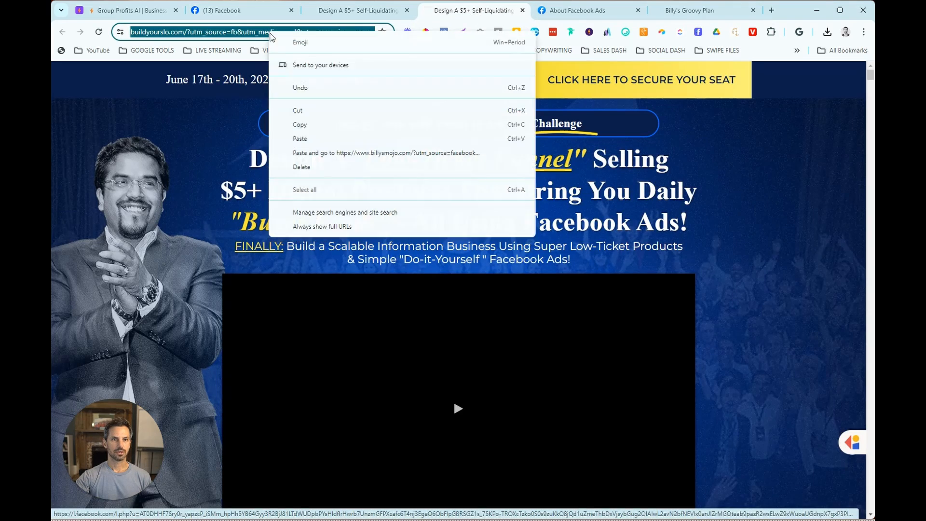
{"action": "left_click", "coordinate": [305, 125]}
{"action": "scroll", "coordinate": [436, 201], "scroll_direction": "down", "scroll_amount": 10}
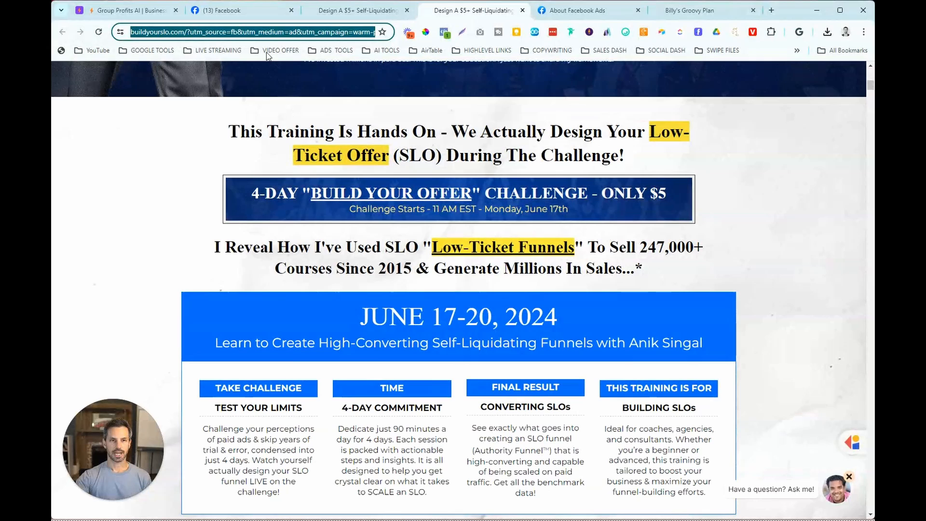
- Return to Facebook and paste the buildyourslo.com address into the clipper record's Landing Page URL field
{"action": "left_click", "coordinate": [256, 11]}
{"action": "scroll", "coordinate": [774, 207], "scroll_direction": "up", "scroll_amount": 1}
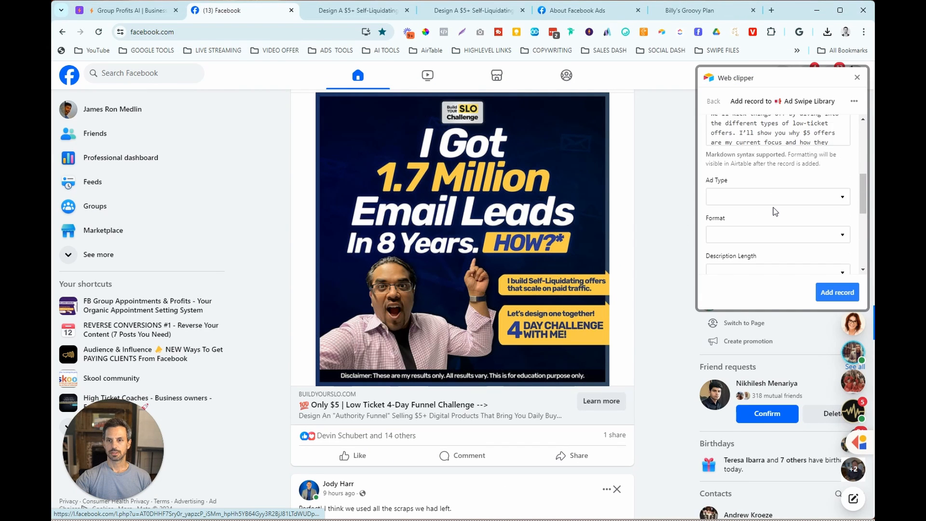
{"action": "scroll", "coordinate": [774, 208], "scroll_direction": "down", "scroll_amount": 4}
{"action": "left_click", "coordinate": [758, 235]}
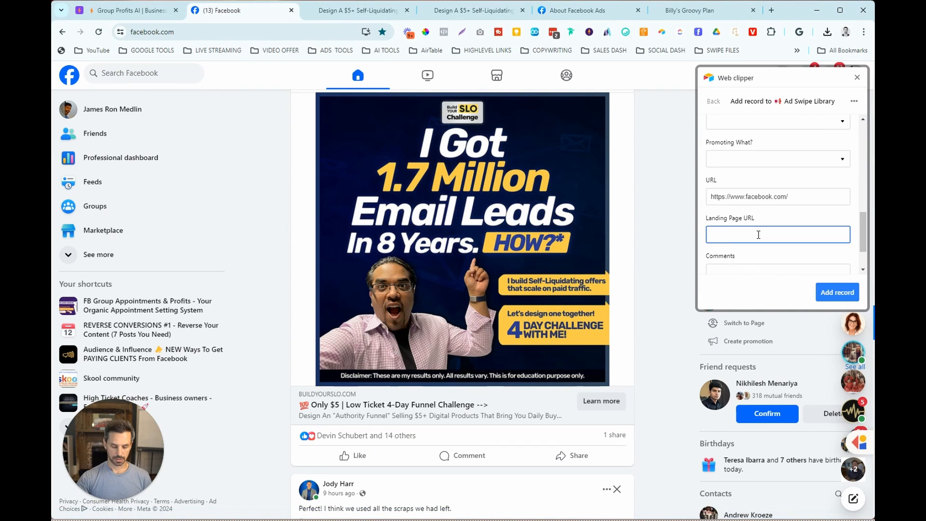
{"action": "key", "text": "ctrl+v"}
- Set the clipper record's Ad Type to Funnel and its Format to Image
{"action": "scroll", "coordinate": [732, 175], "scroll_direction": "up", "scroll_amount": 4}
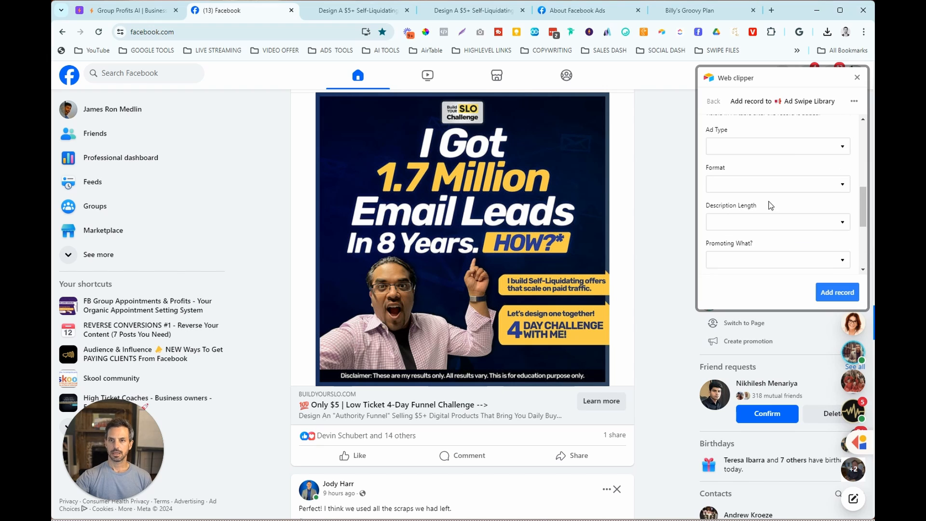
{"action": "left_click", "coordinate": [810, 199]}
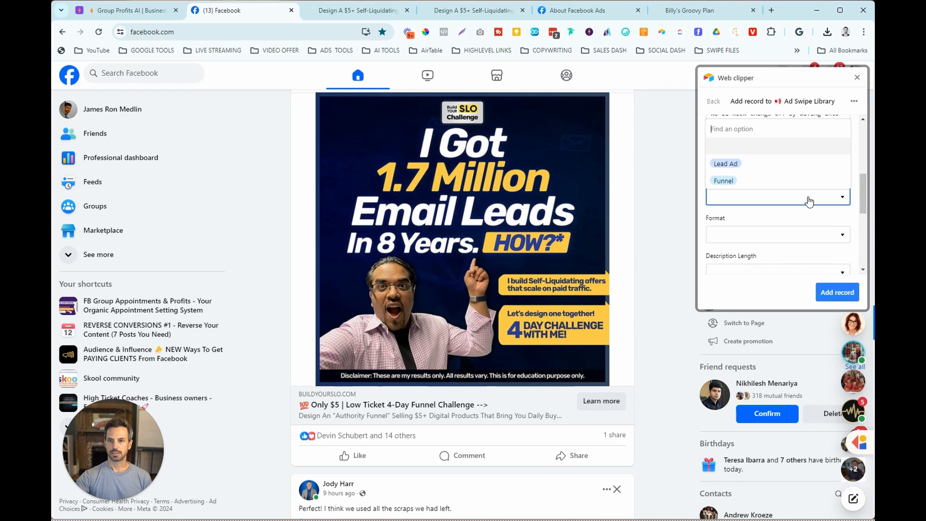
{"action": "left_click", "coordinate": [785, 182]}
{"action": "scroll", "coordinate": [793, 202], "scroll_direction": "down", "scroll_amount": 1}
{"action": "left_click", "coordinate": [834, 193]}
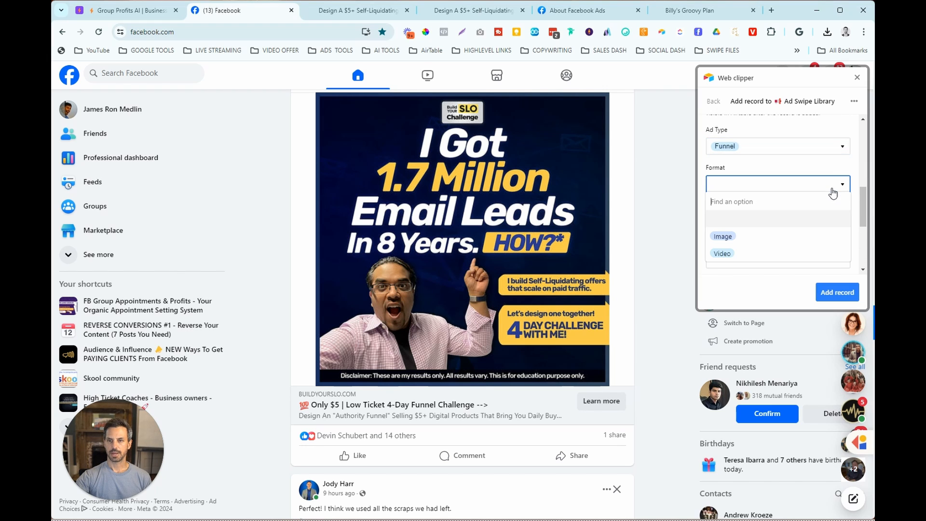
{"action": "left_click", "coordinate": [762, 236]}
- Review the ad text's length and set the record's Description Length to Long
{"action": "scroll", "coordinate": [767, 231], "scroll_direction": "down", "scroll_amount": 1}
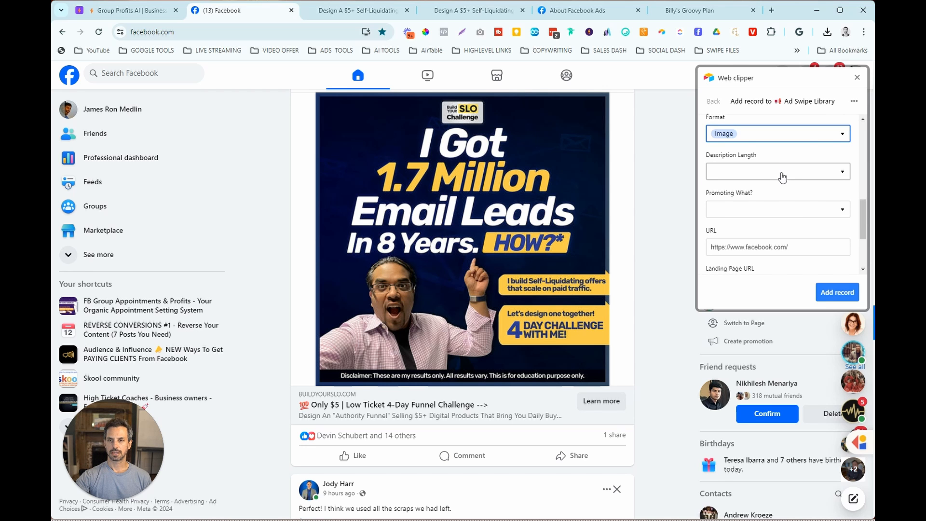
{"action": "left_click", "coordinate": [782, 178]}
{"action": "scroll", "coordinate": [525, 205], "scroll_direction": "up", "scroll_amount": 9}
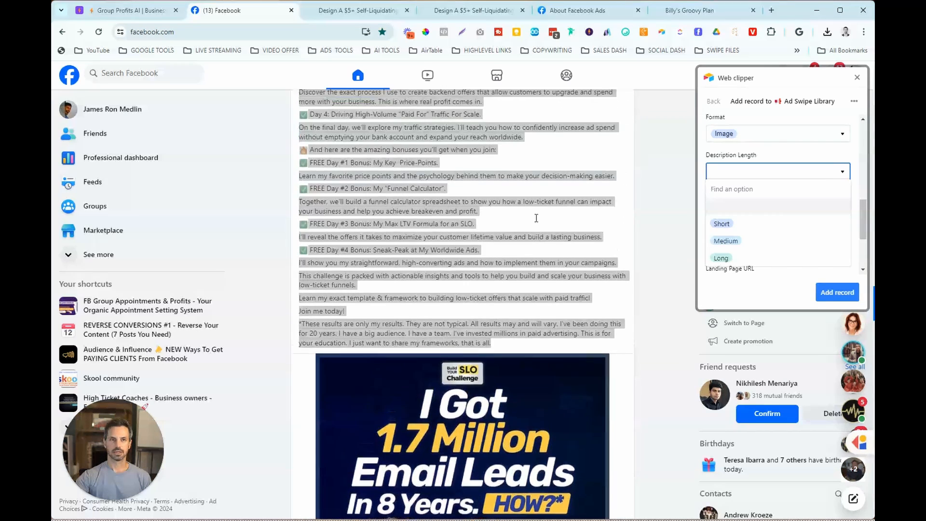
{"action": "left_click", "coordinate": [782, 258]}
- Choose the offer type the ad promotes in the record's "Promoting What?" field
{"action": "scroll", "coordinate": [789, 241], "scroll_direction": "down", "scroll_amount": 1}
{"action": "left_click", "coordinate": [815, 160]}
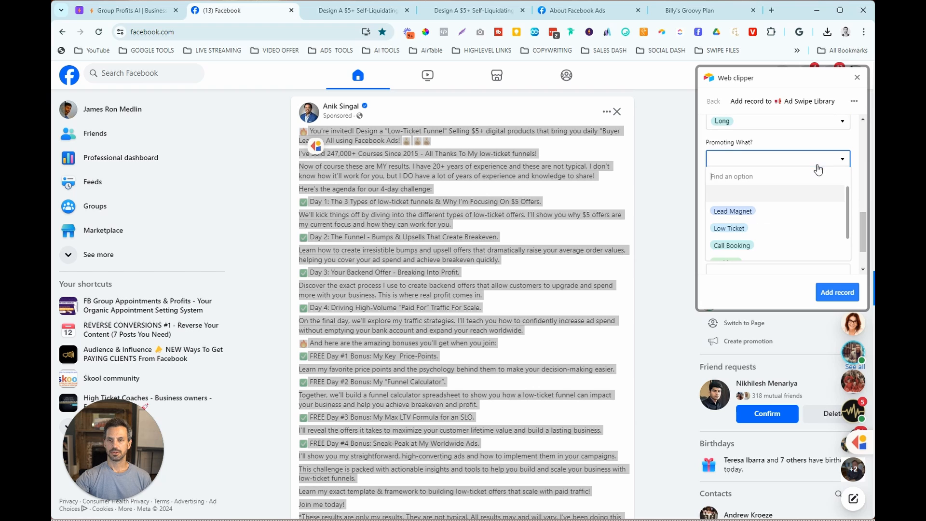
{"action": "scroll", "coordinate": [811, 234], "scroll_direction": "down", "scroll_amount": 1}
{"action": "left_click", "coordinate": [807, 252]}
- Fill in the ad's engagement counts, with Comments set to 1, and add the record to the Ad Swipe Library
{"action": "scroll", "coordinate": [791, 237], "scroll_direction": "down", "scroll_amount": 1}
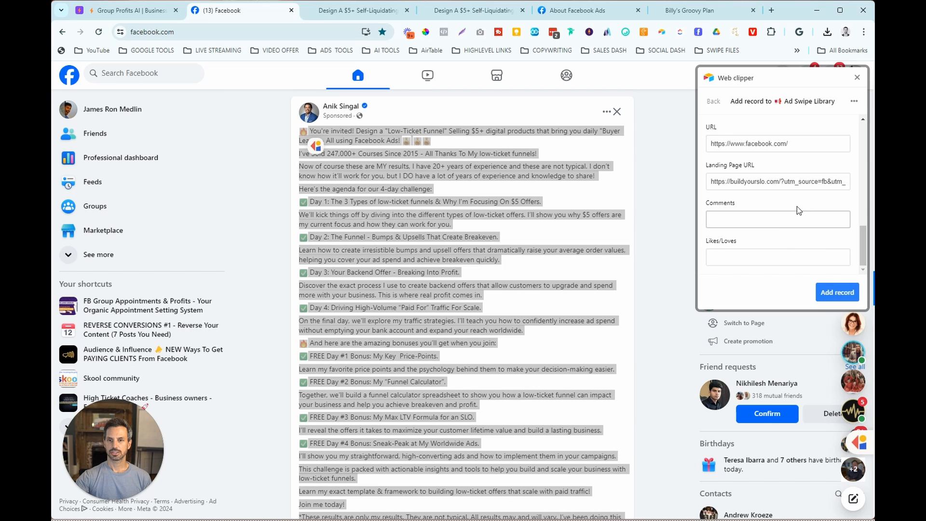
{"action": "scroll", "coordinate": [545, 284], "scroll_direction": "down", "scroll_amount": 10}
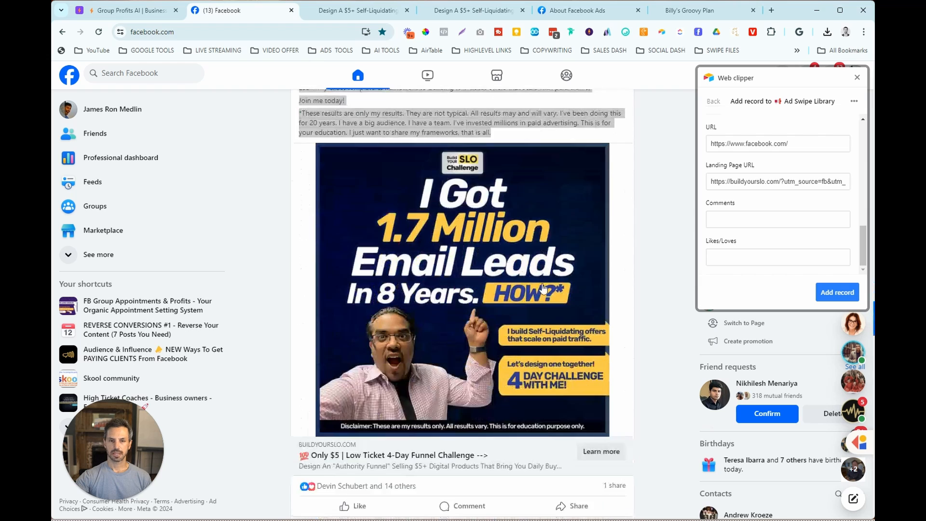
{"action": "scroll", "coordinate": [569, 279], "scroll_direction": "down", "scroll_amount": 1}
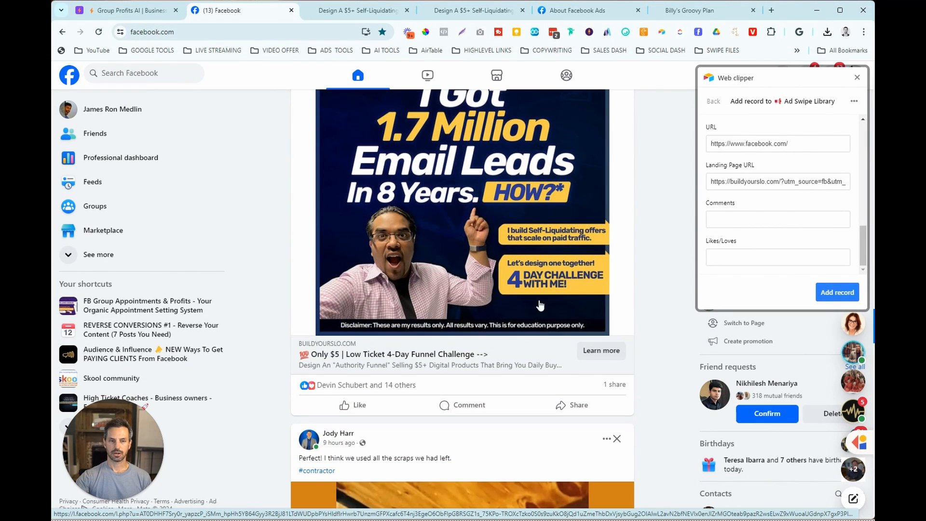
{"action": "left_click", "coordinate": [734, 221]}
{"action": "type", "text": "1"}
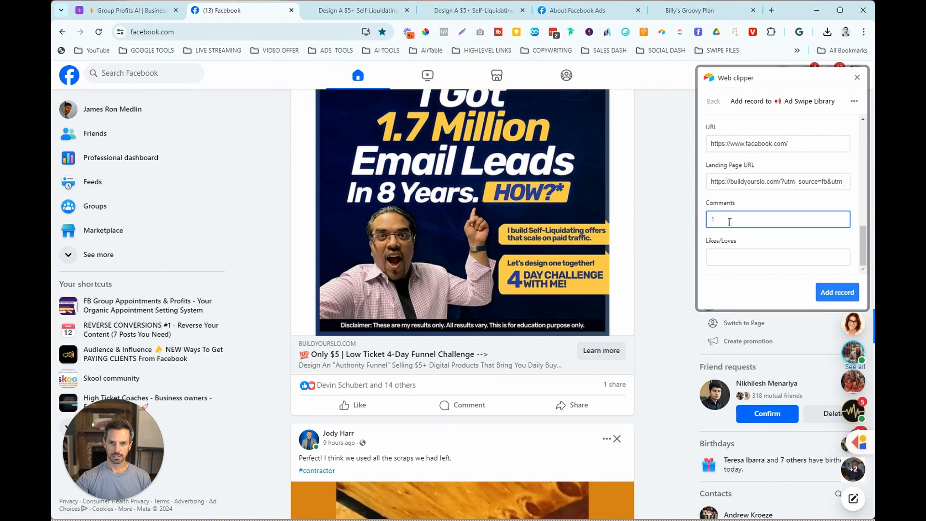
{"action": "left_click", "coordinate": [735, 260]}
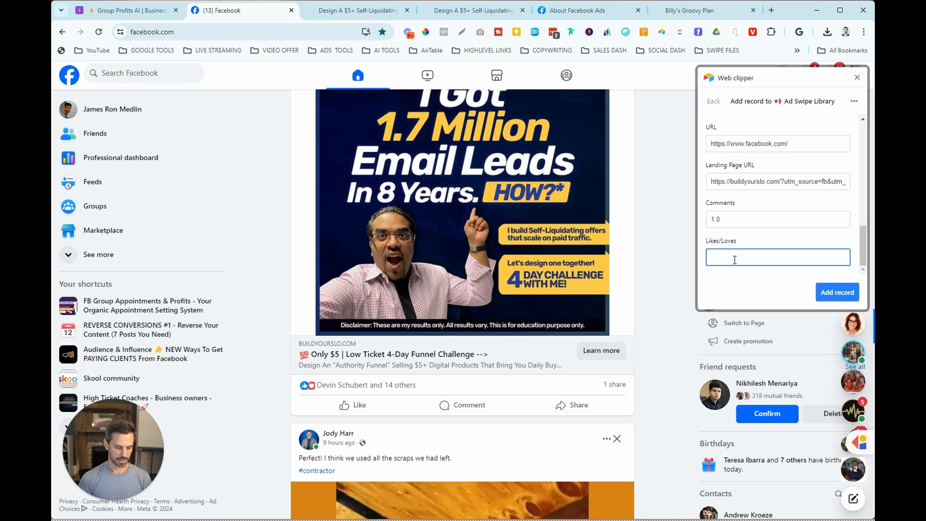
{"action": "left_click", "coordinate": [827, 292]}
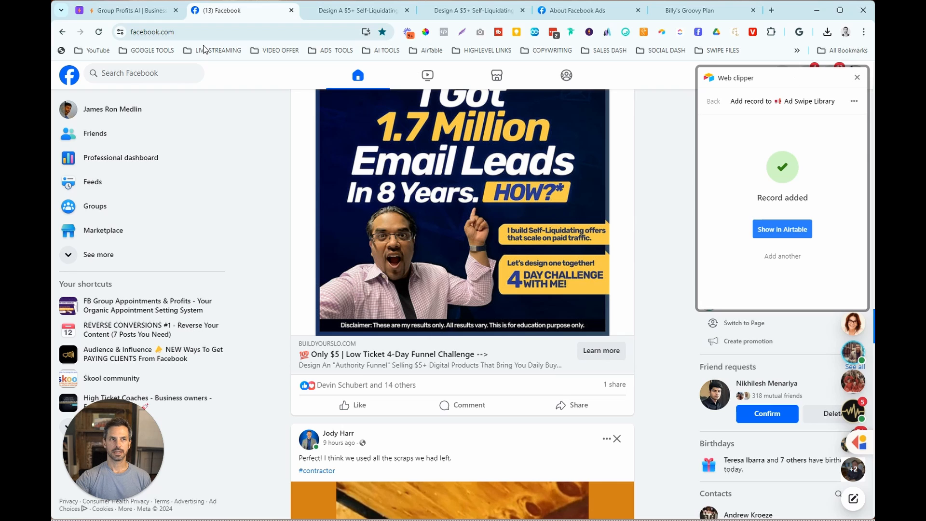
{"action": "left_click", "coordinate": [139, 10]}
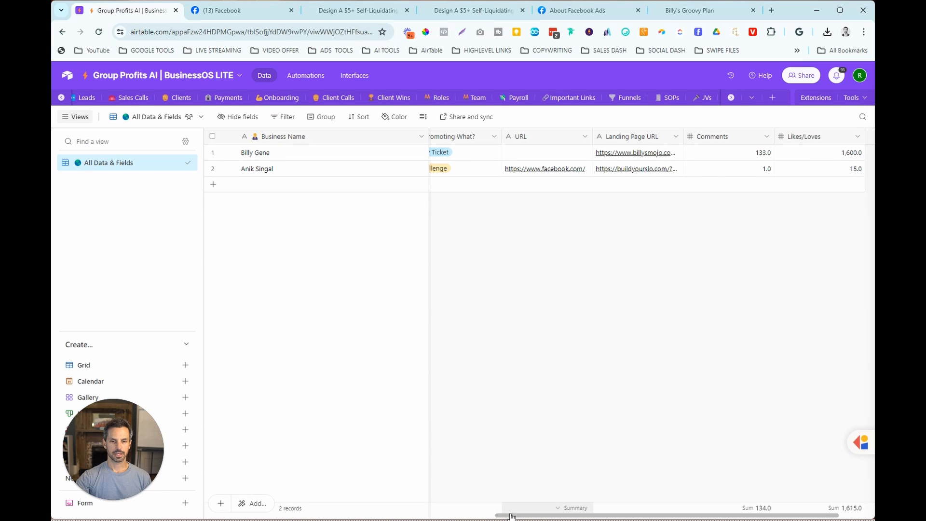
{"action": "left_click_drag", "start_coordinate": [588, 515], "coordinate": [172, 519]}
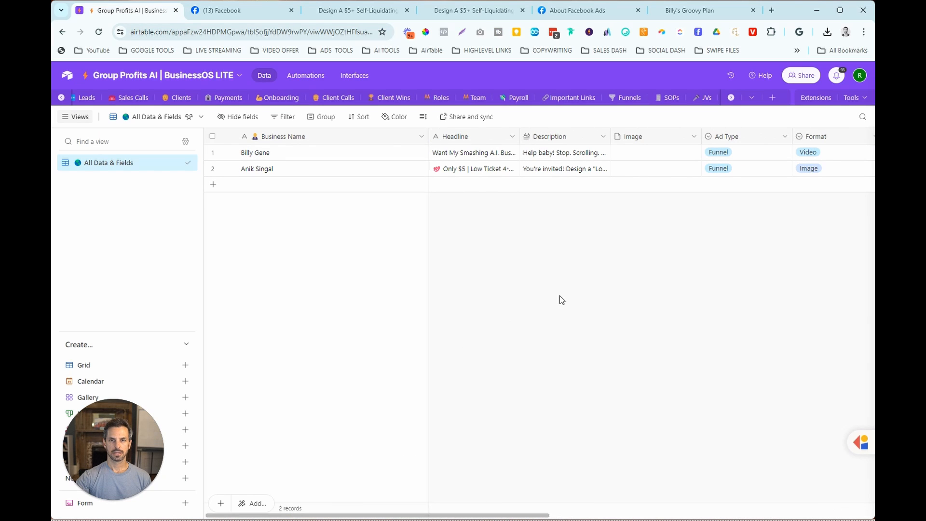
{"action": "left_click", "coordinate": [644, 170]}
{"action": "left_click", "coordinate": [617, 169]}
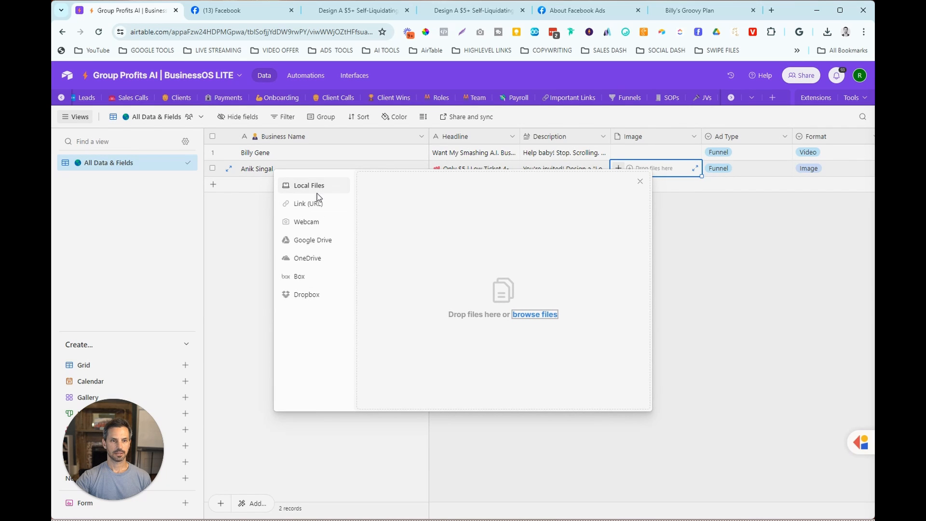
{"action": "left_click", "coordinate": [416, 236]}
{"action": "left_click", "coordinate": [217, 101]}
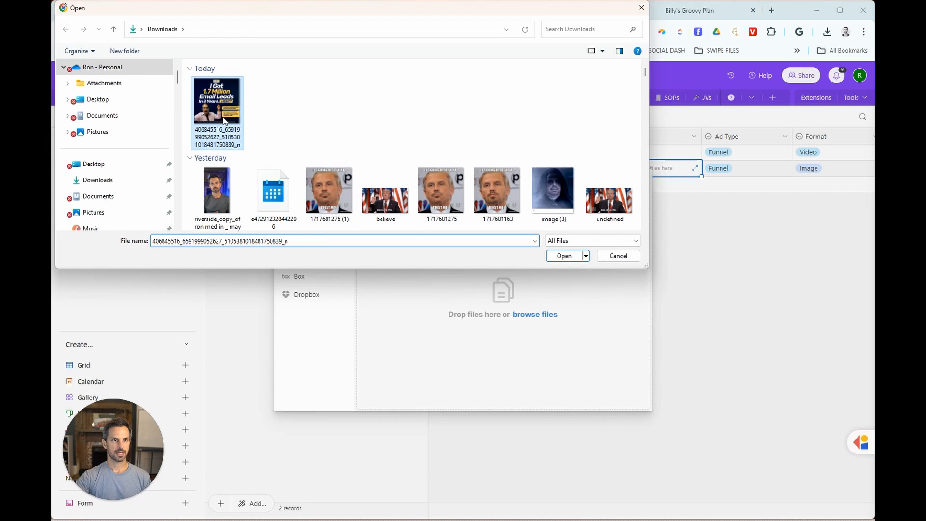
{"action": "left_click", "coordinate": [564, 256]}
{"action": "left_click", "coordinate": [611, 395]}
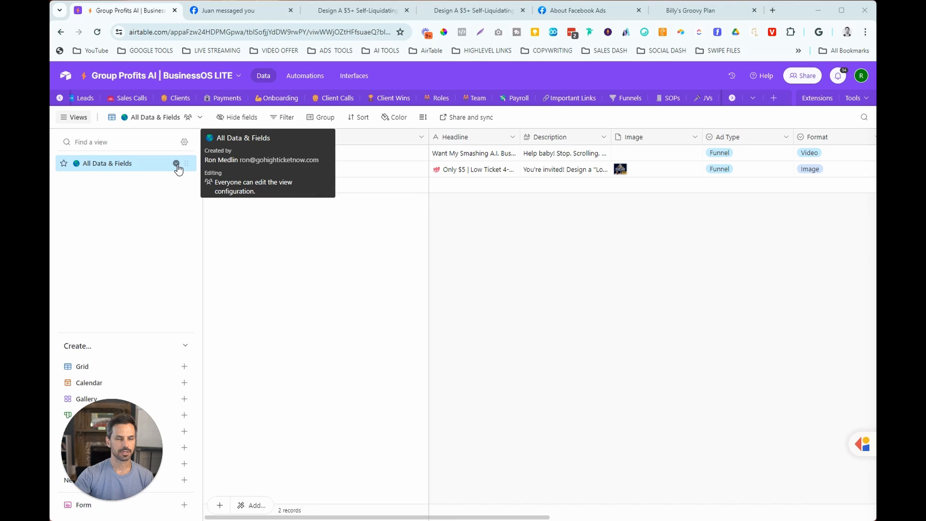
- Duplicate the All Data & Fields view and name the copy "Low Ticket Ads" with a red ticket emoji in front
{"action": "left_click", "coordinate": [176, 164]}
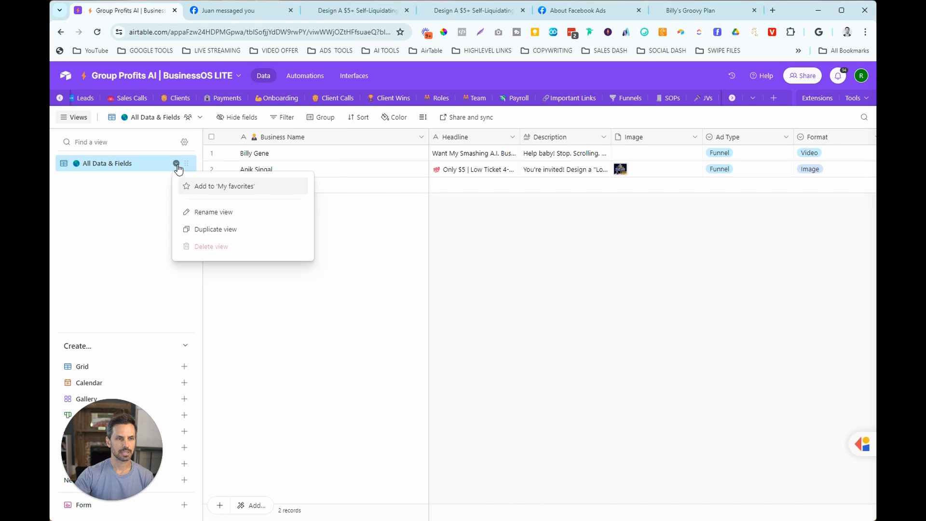
{"action": "left_click", "coordinate": [211, 230]}
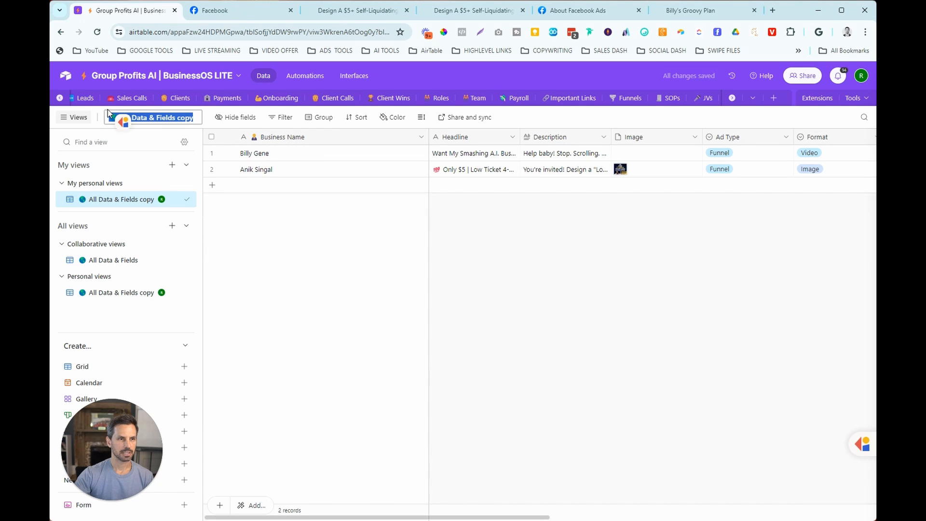
{"action": "key", "text": "super+period"}
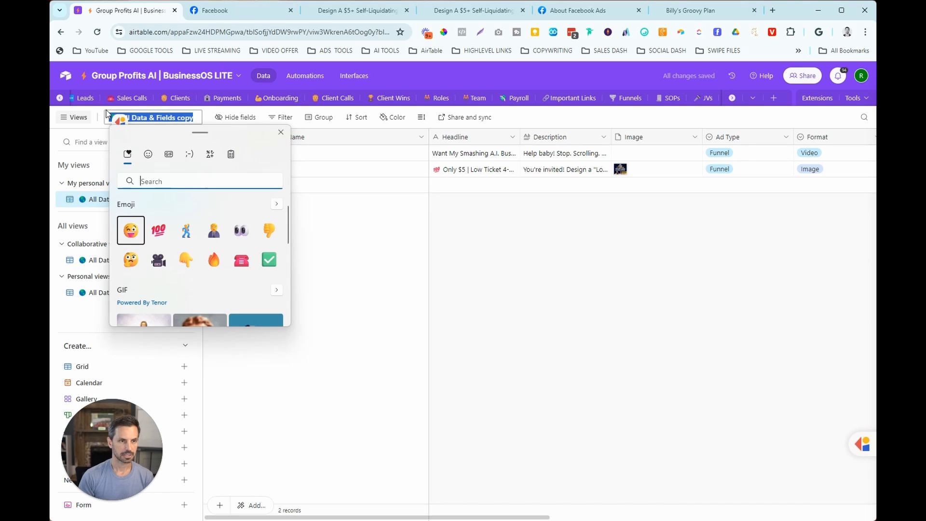
{"action": "type", "text": "tic"}
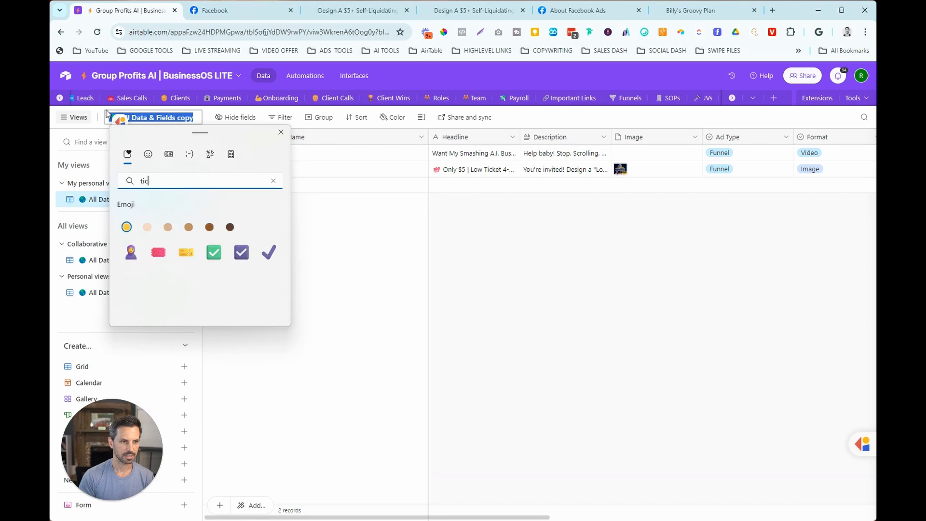
{"action": "type", "text": "k"}
{"action": "left_click", "coordinate": [218, 224]}
{"action": "type", "text": "Low "}
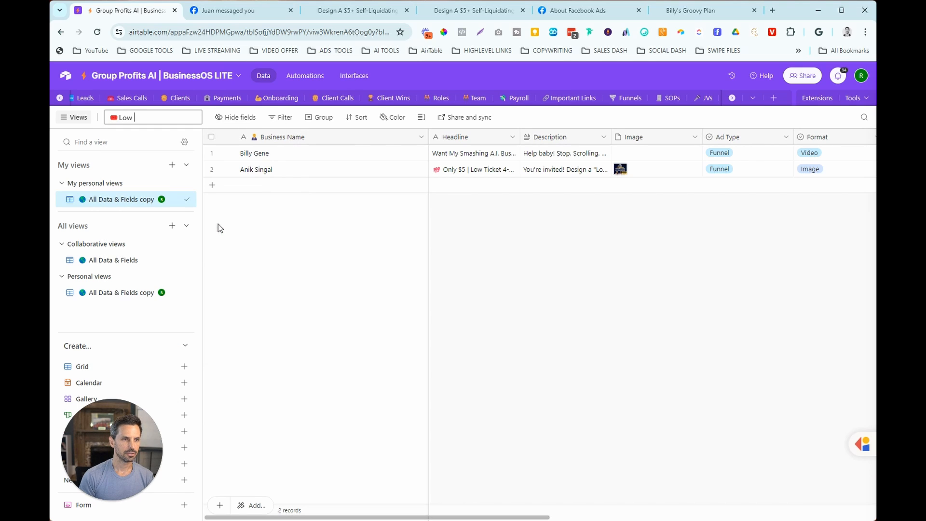
{"action": "type", "text": "Ticket Ads"}
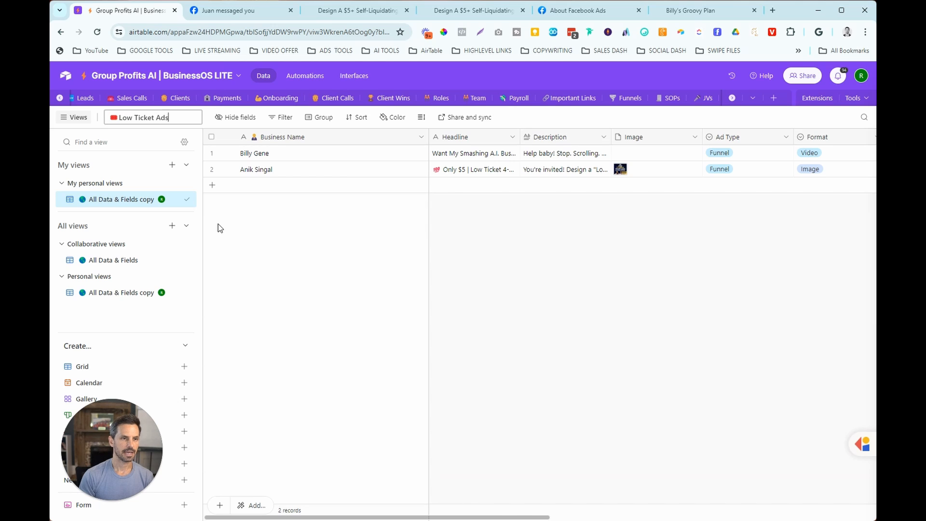
{"action": "key", "text": "Return"}
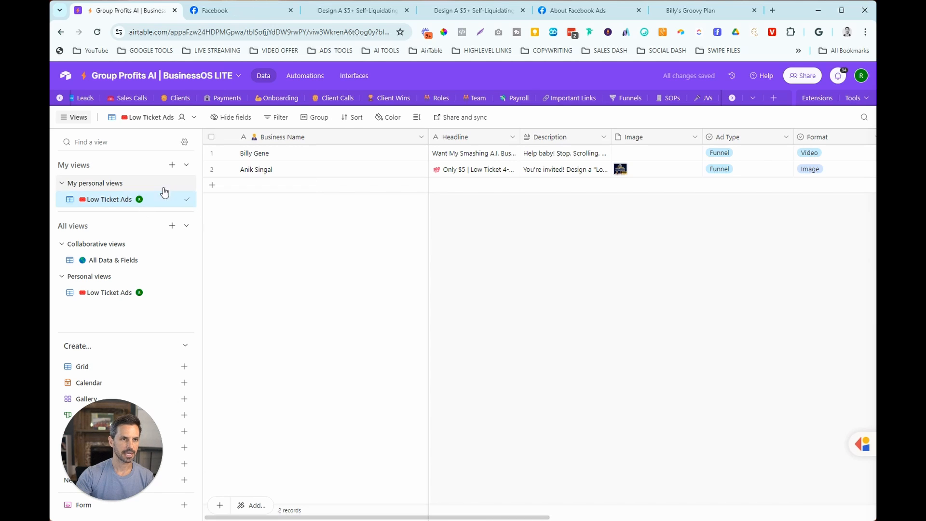
- Change the Low Ticket Ads view from a personal view to a collaborative view
{"action": "left_click", "coordinate": [193, 118]}
{"action": "mouse_move", "coordinate": [196, 145]}
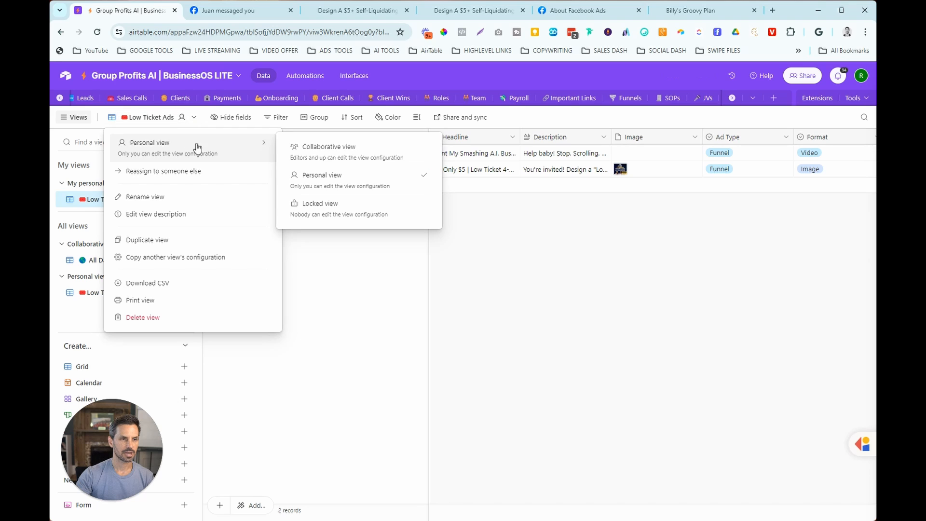
{"action": "left_click", "coordinate": [329, 146]}
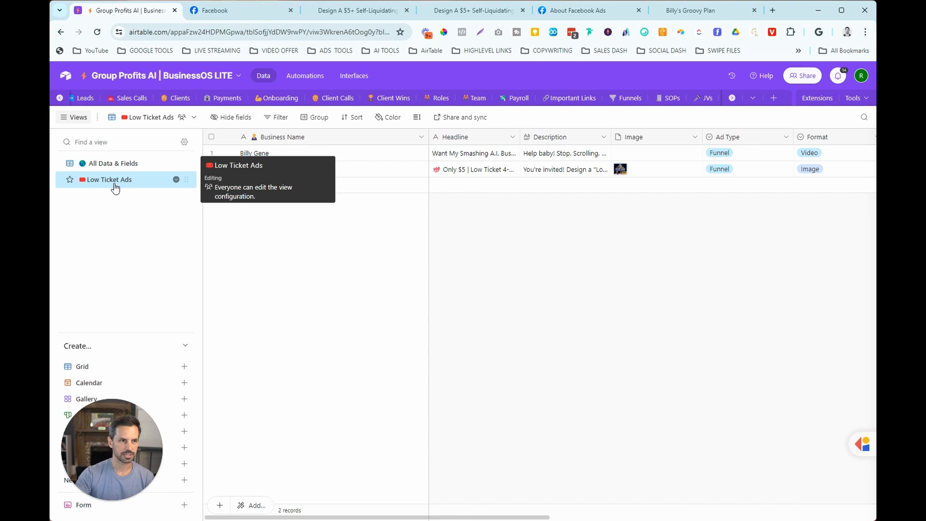
- Filter the Low Ticket Ads view to records where "Promoting What?" is Low Ticket
{"action": "left_click", "coordinate": [277, 121]}
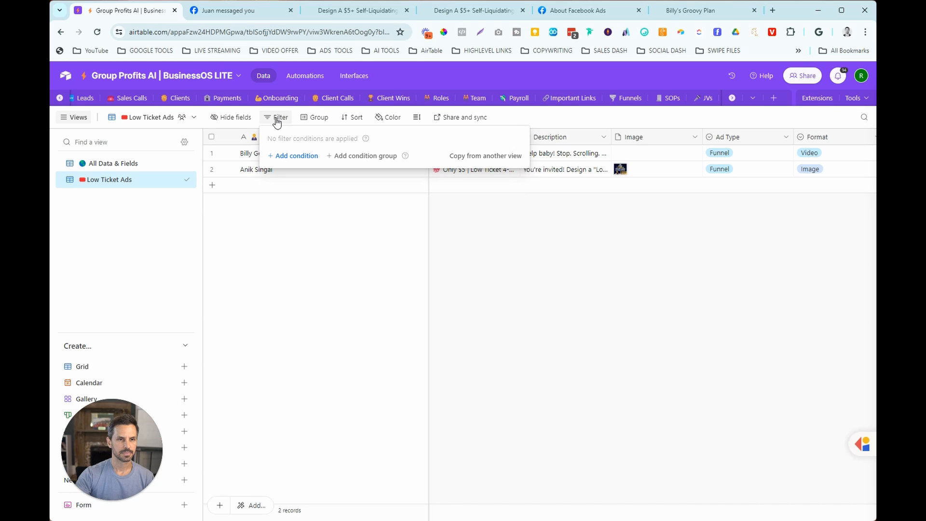
{"action": "left_click", "coordinate": [287, 156]}
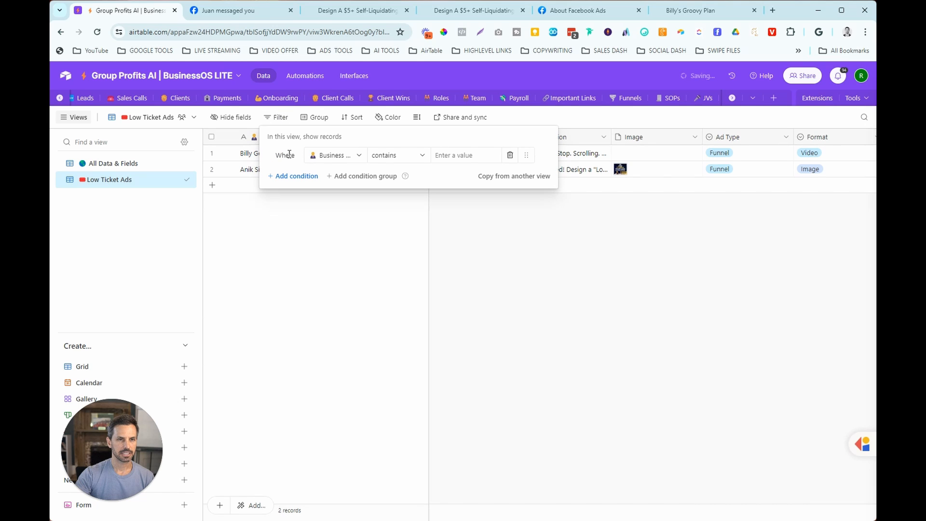
{"action": "left_click", "coordinate": [343, 155]}
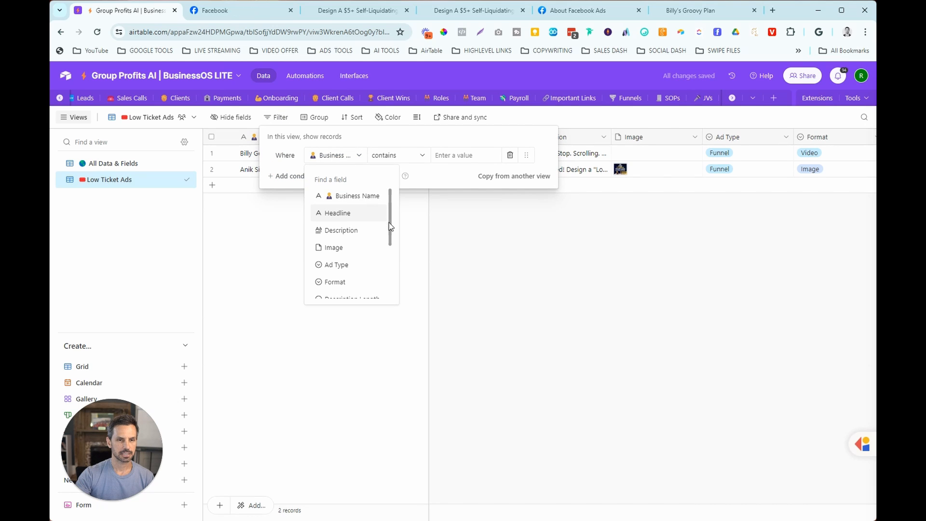
{"action": "scroll", "coordinate": [389, 227], "scroll_direction": "down", "scroll_amount": 1}
{"action": "left_click_drag", "start_coordinate": [389, 239], "coordinate": [388, 253]}
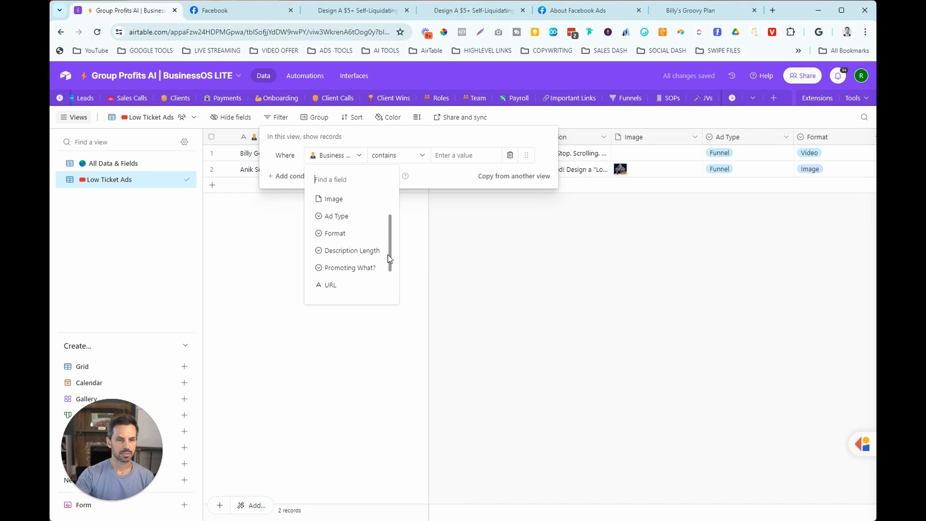
{"action": "left_click", "coordinate": [367, 269]}
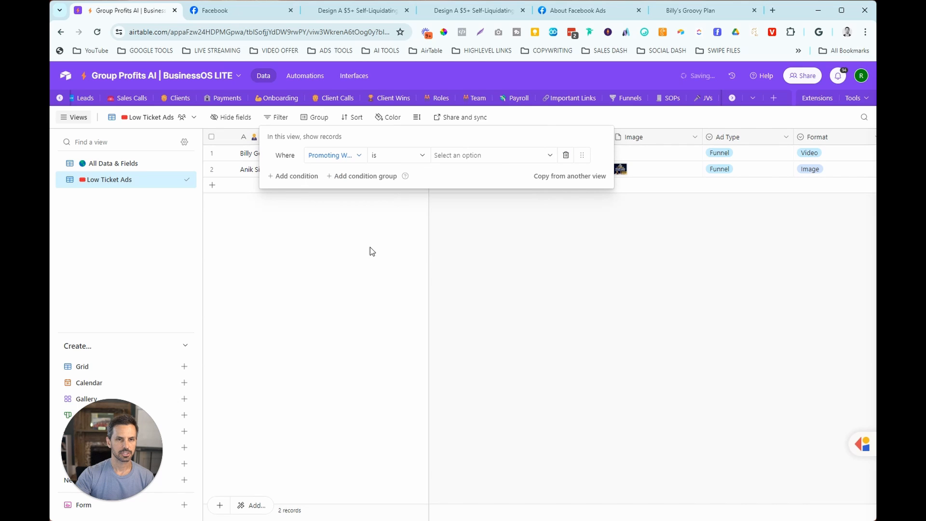
{"action": "left_click", "coordinate": [444, 161]}
{"action": "left_click", "coordinate": [460, 216]}
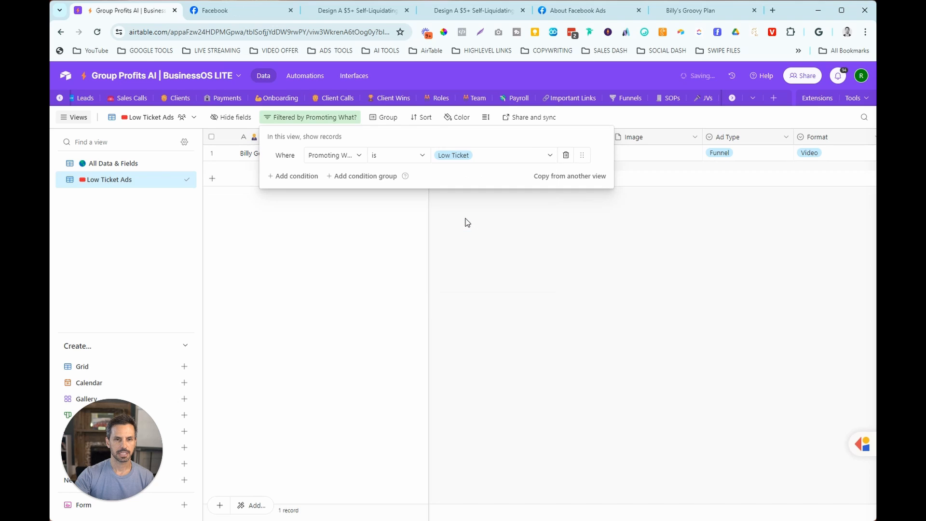
{"action": "left_click", "coordinate": [468, 222]}
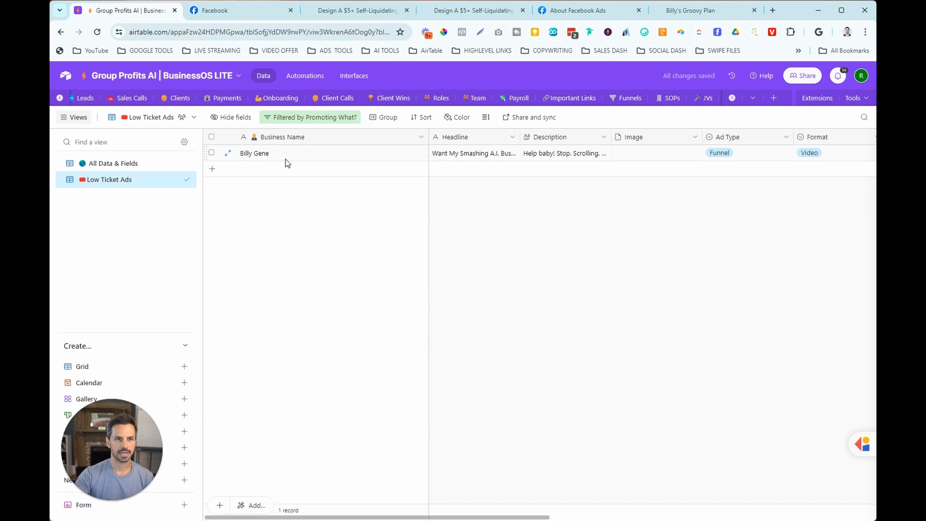
{"action": "mouse_move", "coordinate": [327, 518]}
{"action": "left_mouse_down"}
{"action": "mouse_move", "coordinate": [607, 518]}
{"action": "mouse_move", "coordinate": [326, 518]}
{"action": "left_mouse_up"}
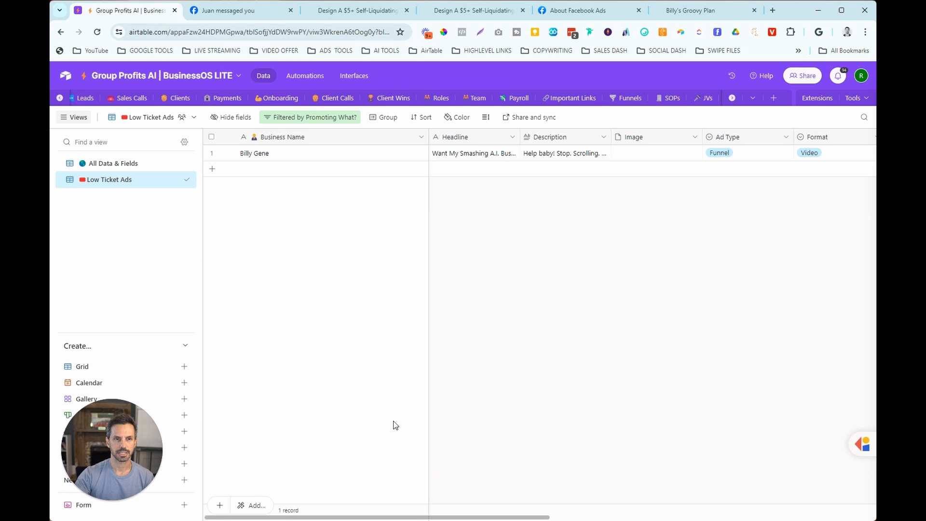
- Duplicate the Low Ticket Ads view and name the copy "Challenge" with a climbing emoji in front
{"action": "left_click", "coordinate": [175, 180]}
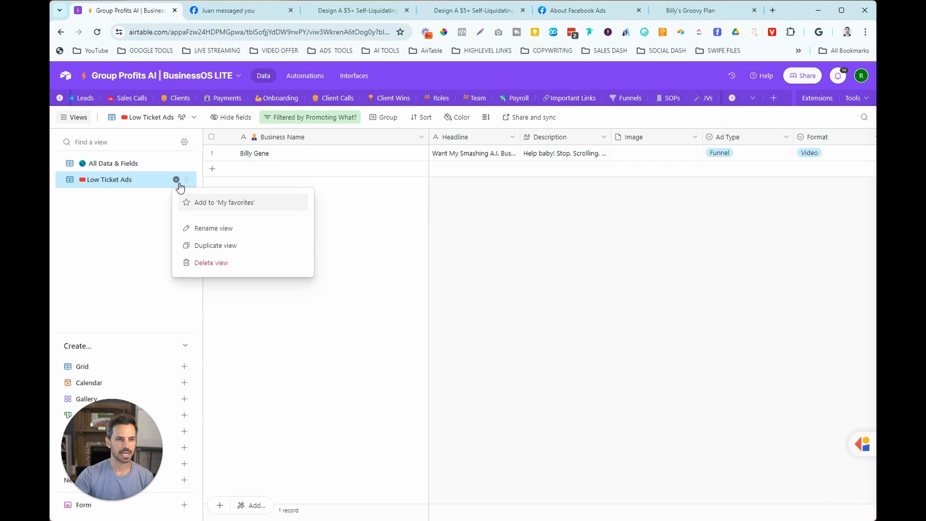
{"action": "left_click", "coordinate": [201, 246]}
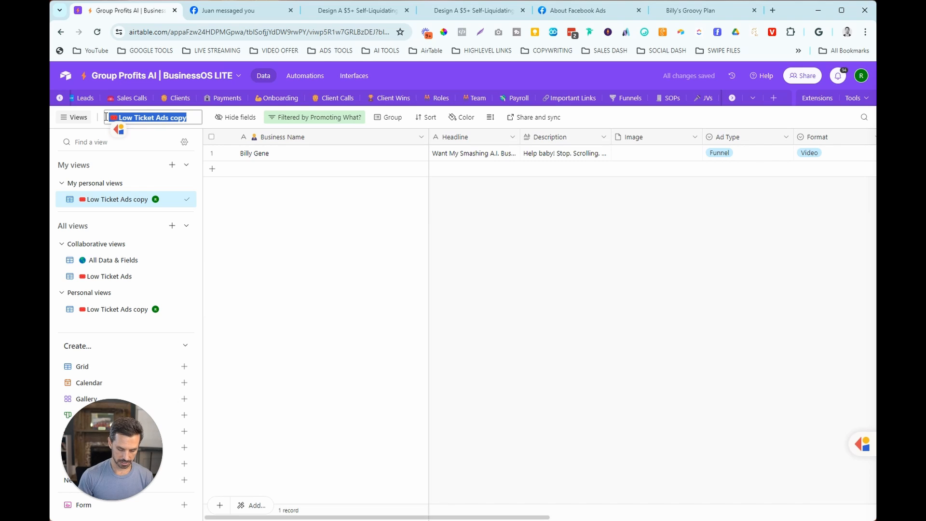
{"action": "key", "text": "super+period"}
{"action": "type", "text": "clim"}
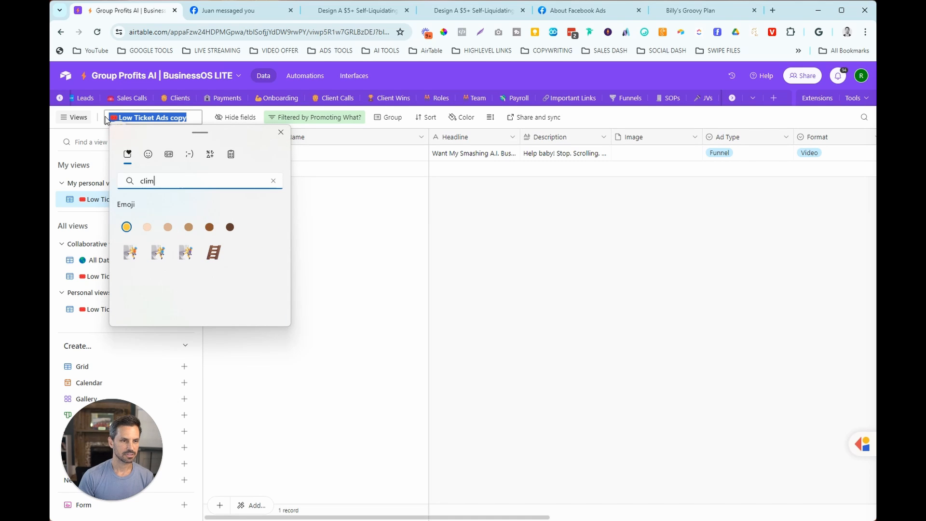
{"action": "left_click", "coordinate": [134, 253]}
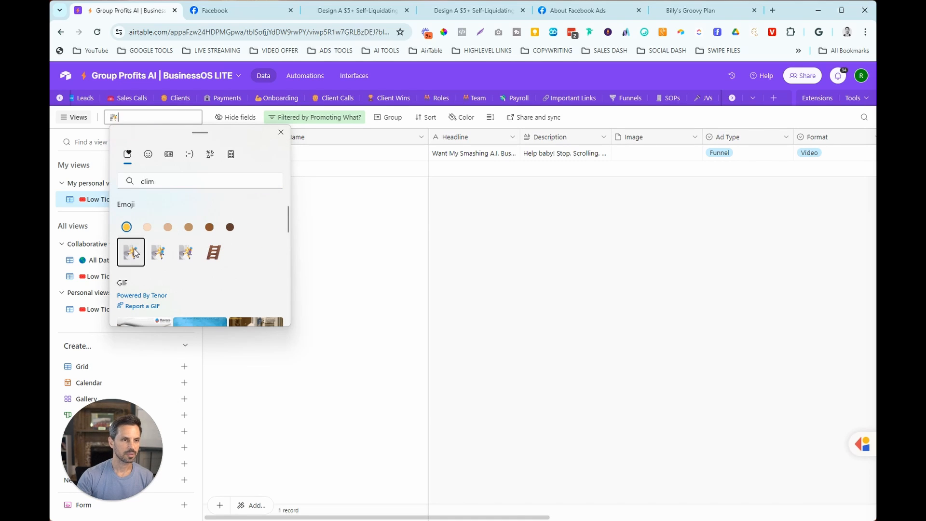
{"action": "type", "text": "Challenge"}
{"action": "key", "text": "Return"}
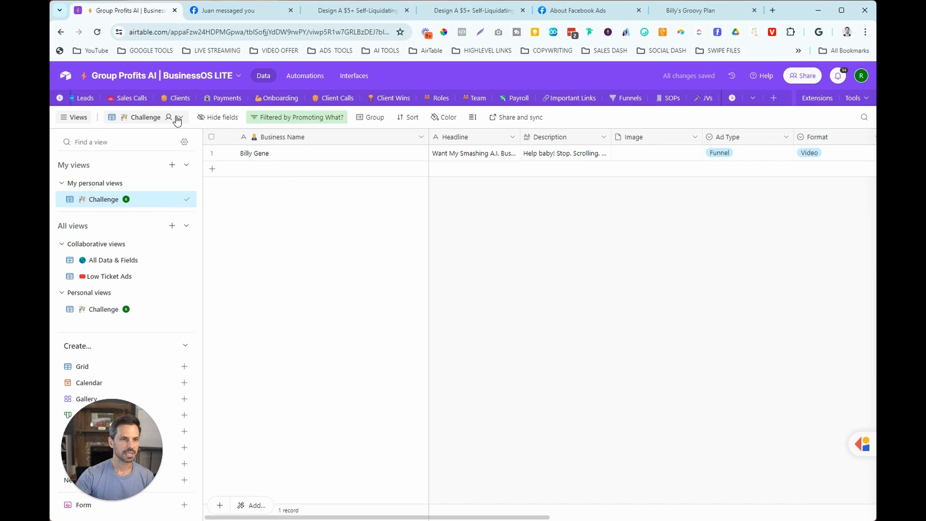
- Make the Challenge view collaborative instead of personal
{"action": "left_click", "coordinate": [178, 119]}
{"action": "mouse_move", "coordinate": [218, 146]}
{"action": "left_click", "coordinate": [319, 154]}
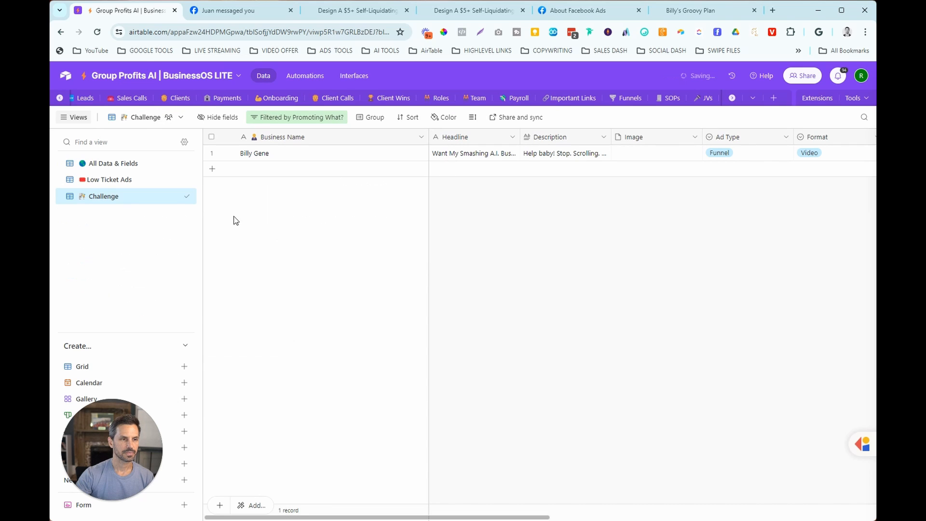
- Set the Challenge view's "Promoting What?" filter value to Challenge
{"action": "left_click", "coordinate": [286, 119]}
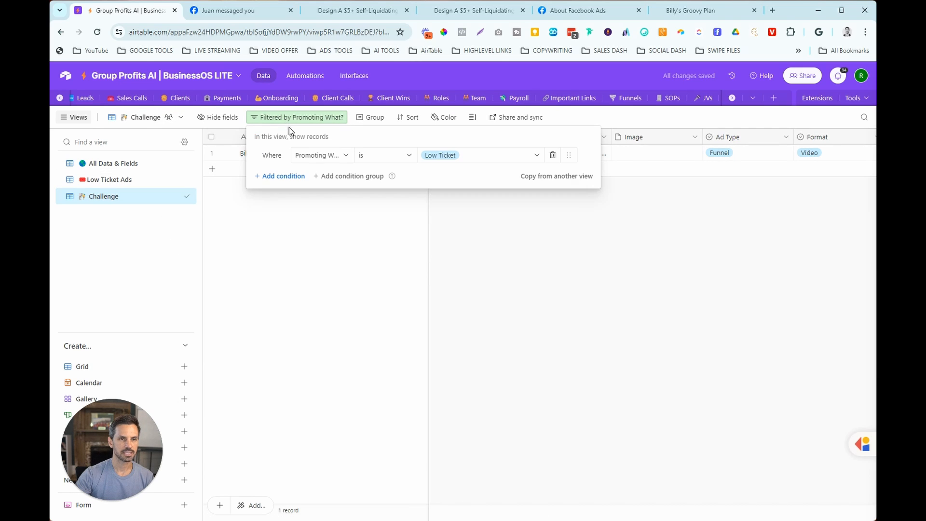
{"action": "left_click", "coordinate": [465, 156]}
{"action": "left_click", "coordinate": [467, 273]}
{"action": "left_click", "coordinate": [477, 283]}
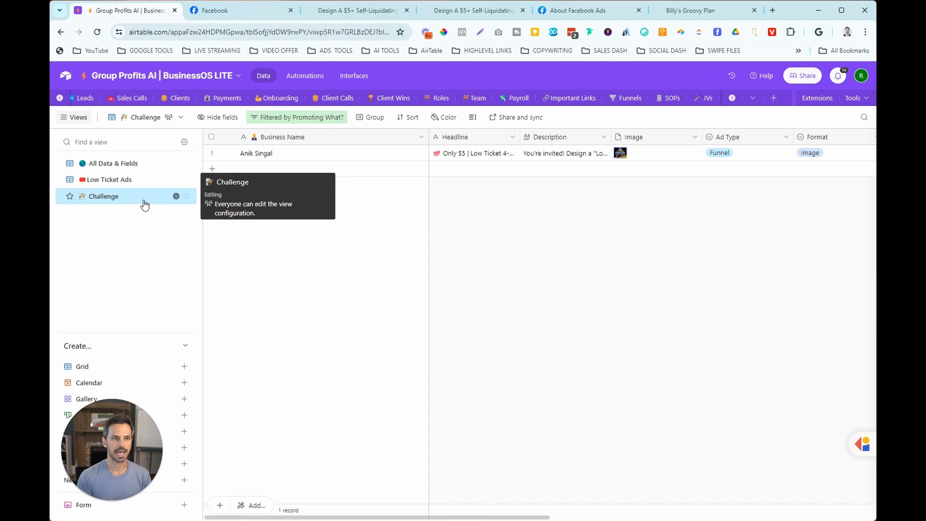
- Check which records appear in the All Data & Fields, Low Ticket Ads and Challenge views
{"action": "left_click", "coordinate": [129, 164]}
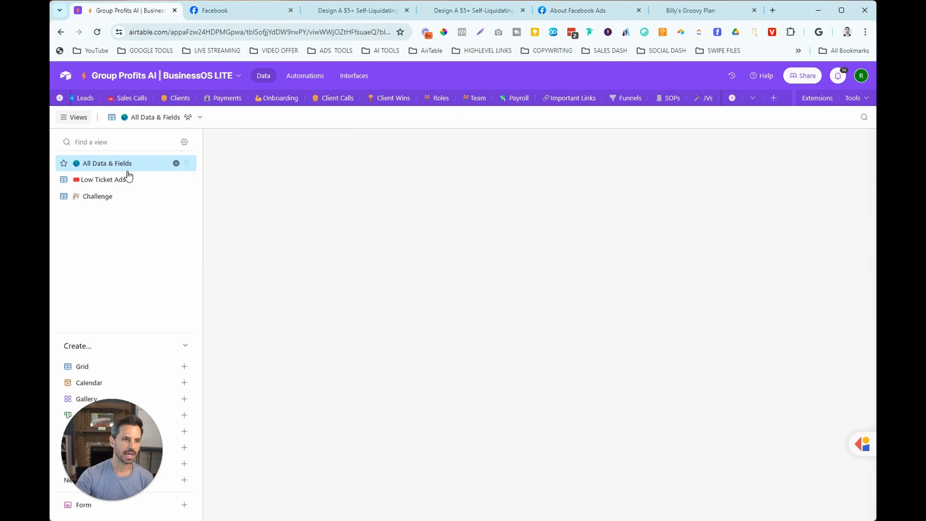
{"action": "left_click", "coordinate": [103, 179]}
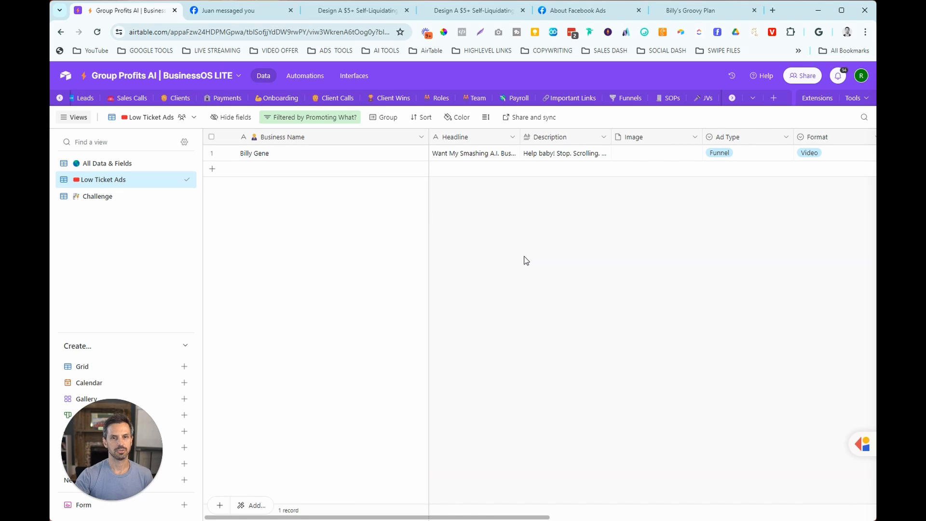
{"action": "left_click", "coordinate": [116, 200]}
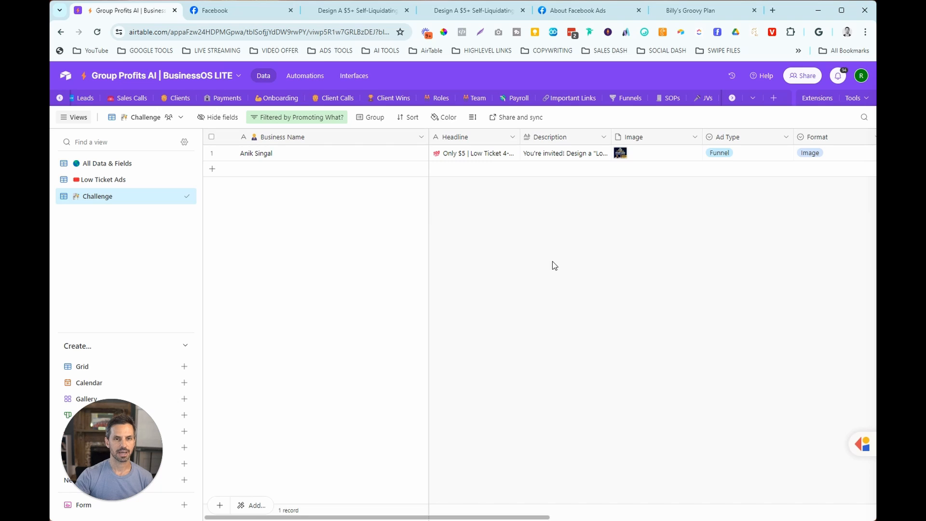